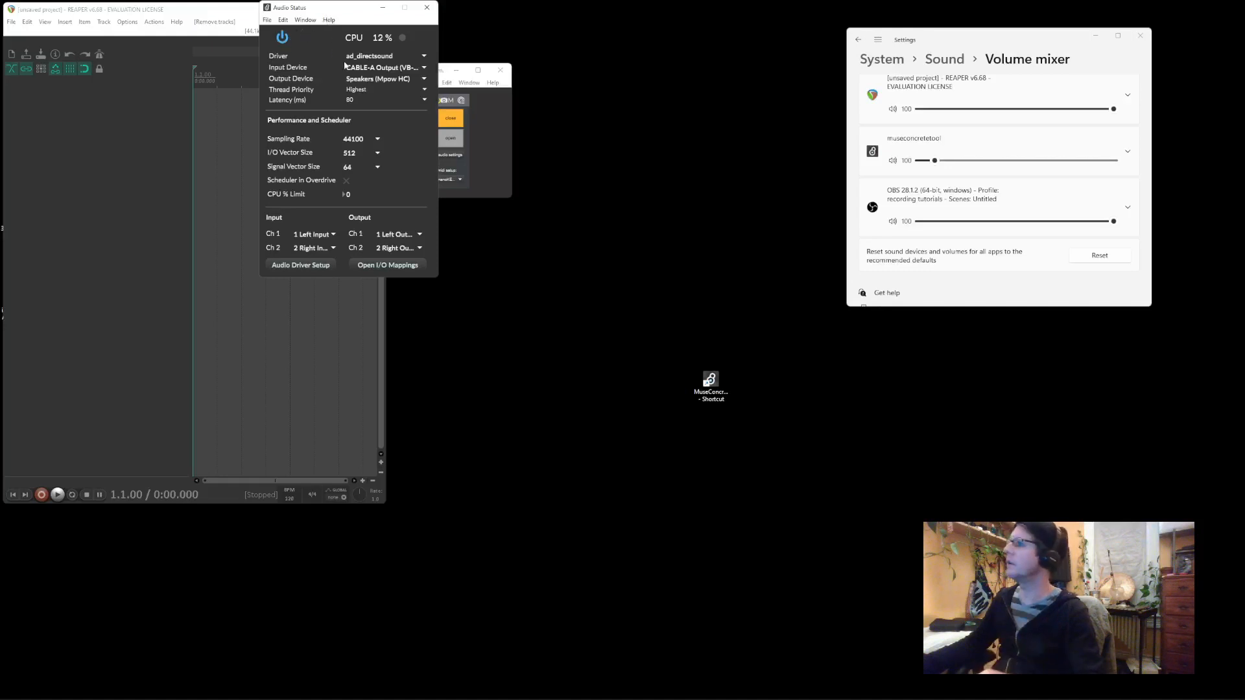
Keep Speakers (Mpow HC) as the output, close Audio Status, and list the MIDI input ports
click(364, 79)
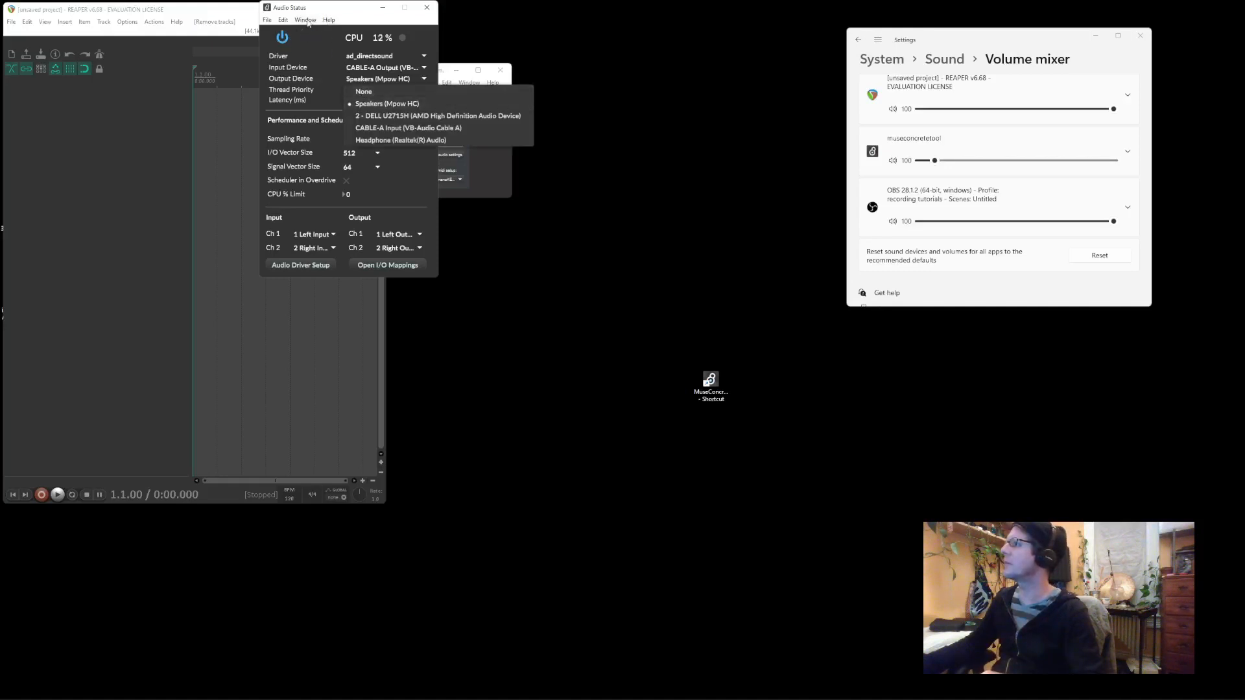
click(323, 7)
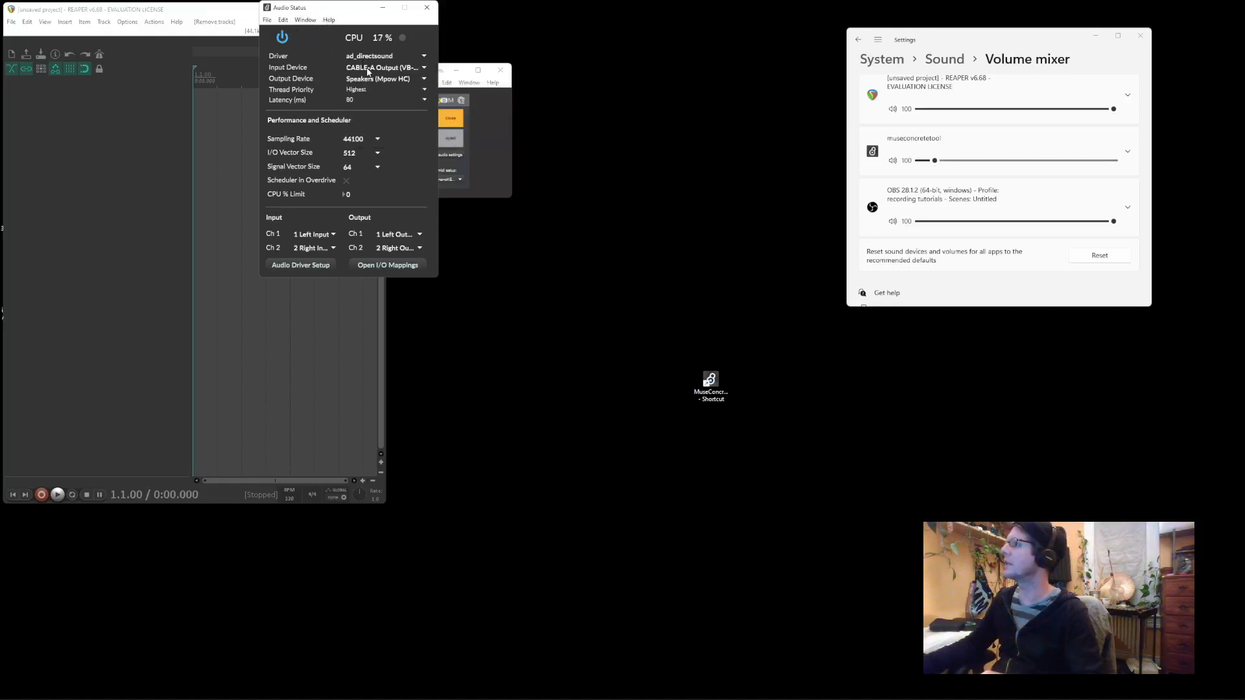
click(426, 7)
click(460, 181)
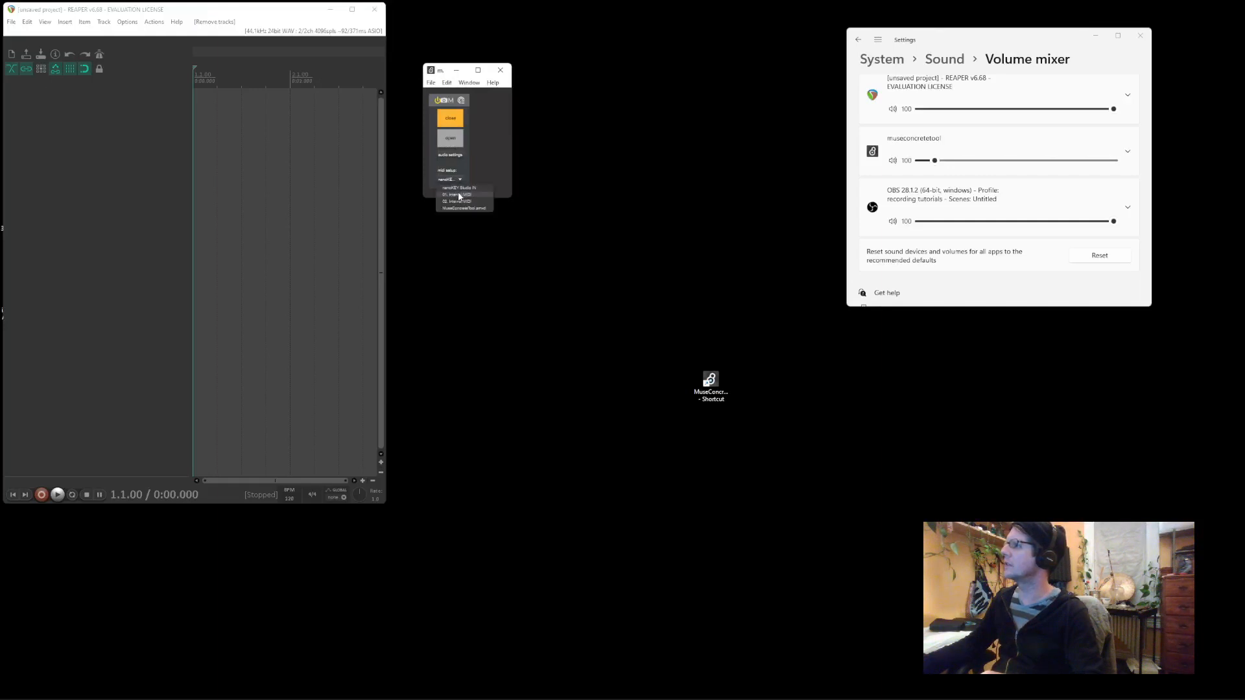
Set the MIDI input to 01. Internal MIDI and open the sampler window, moved to the right
click(456, 195)
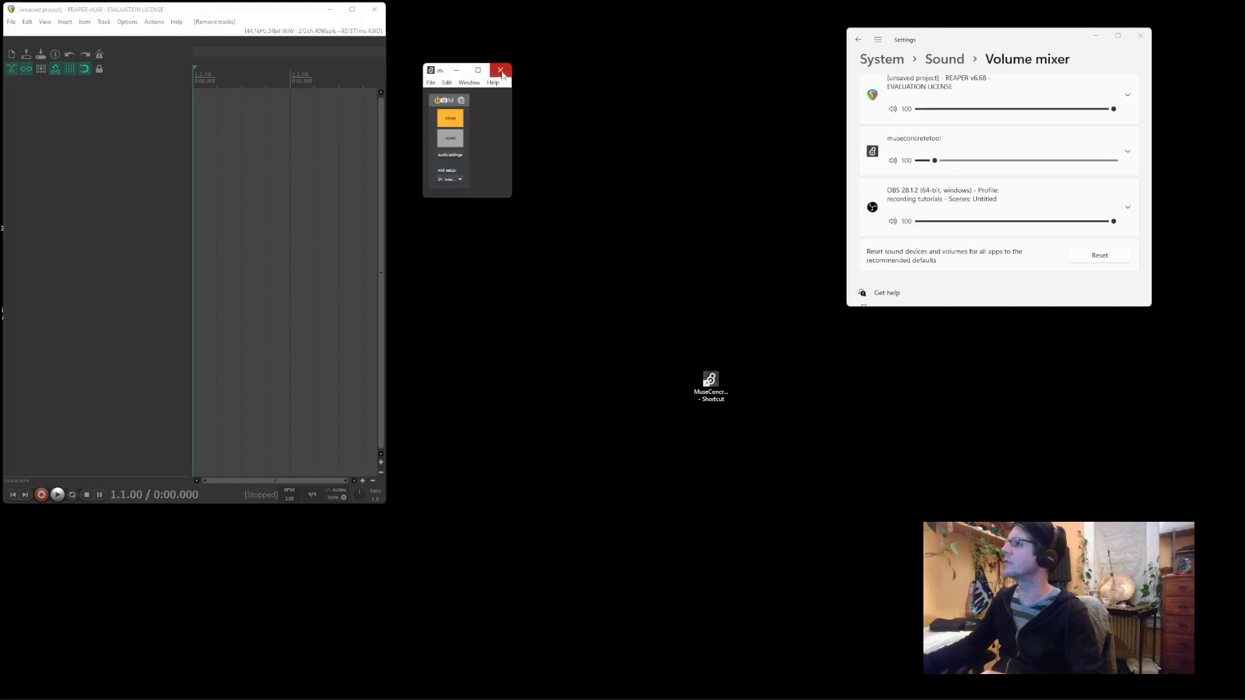
click(451, 139)
drag(414, 24, 794, 33)
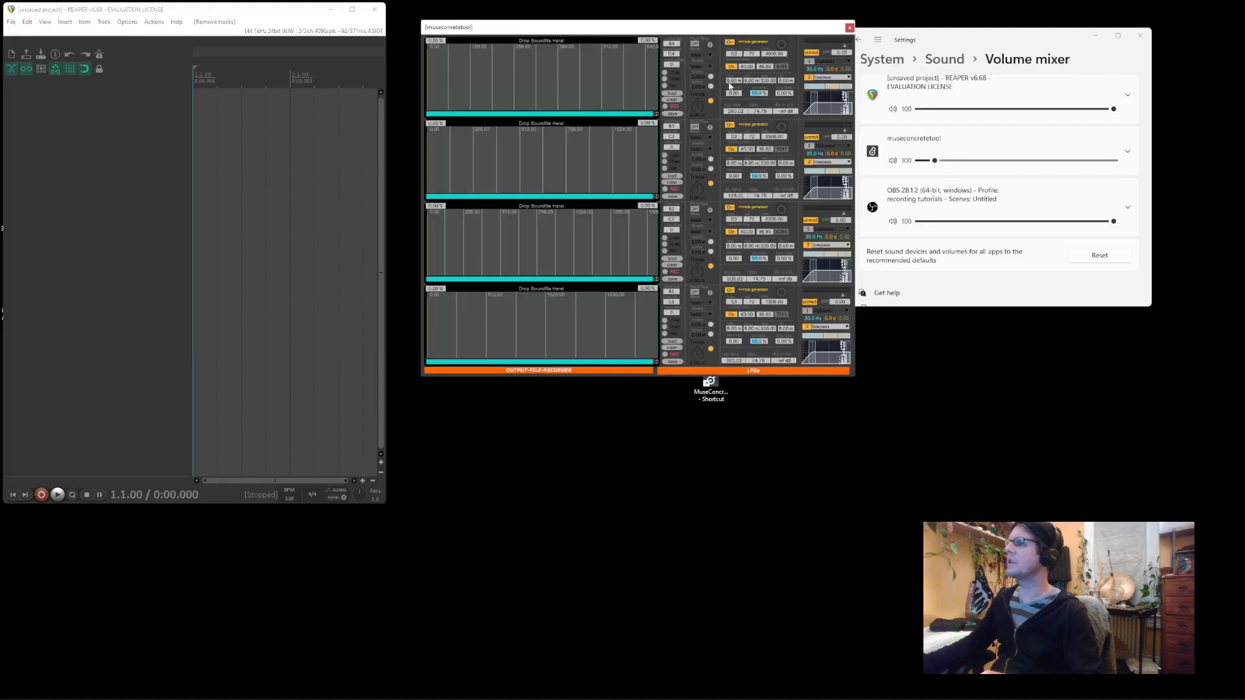
Load ambientloop1.wav into the first slot and mark a playback region from 60.4% to 86.5%
drag(622, 29, 794, 92)
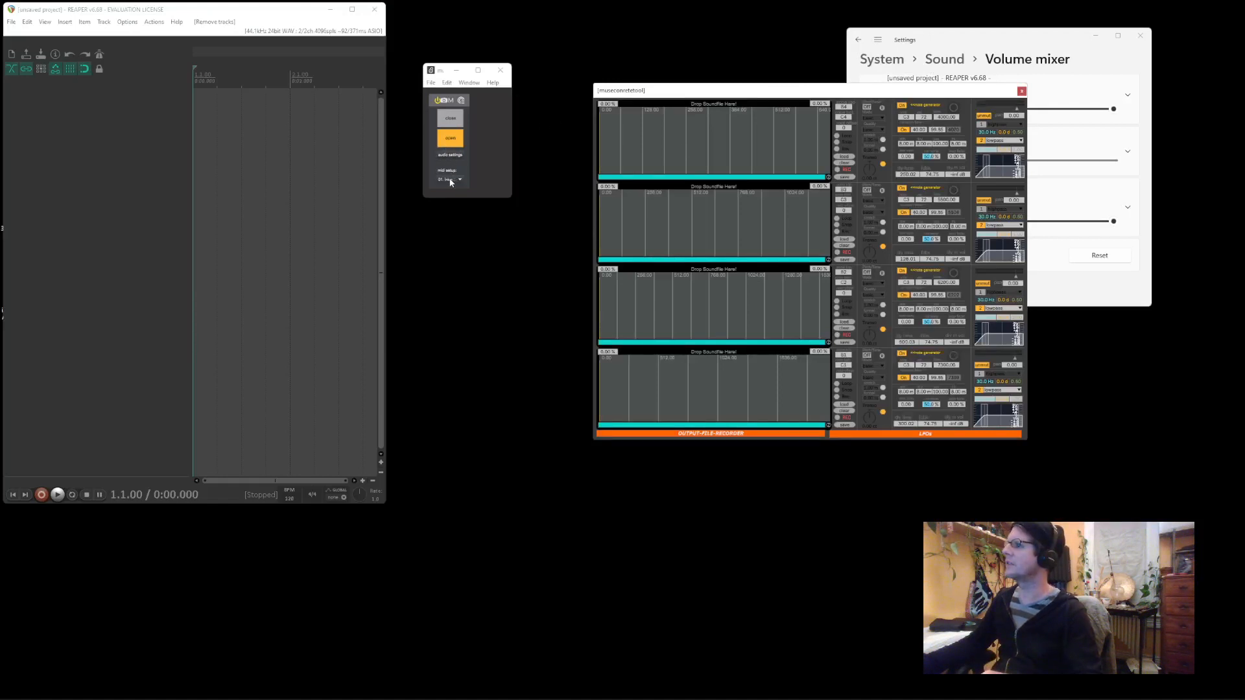
drag(671, 96, 504, 20)
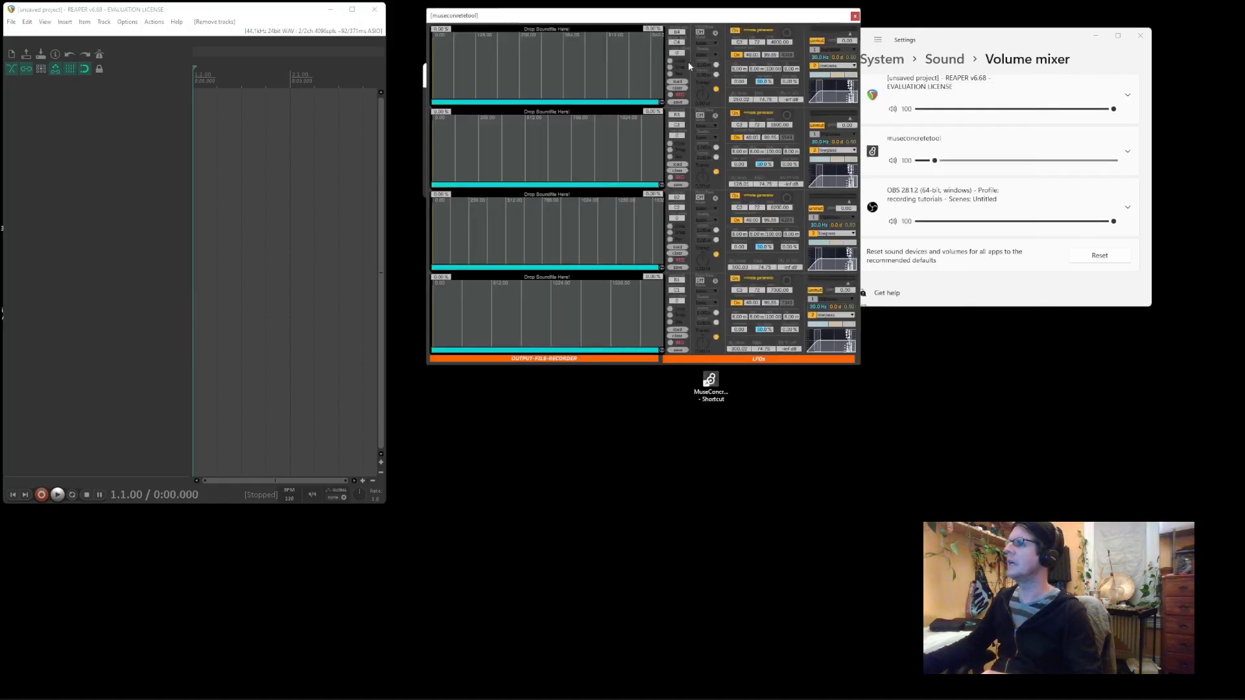
click(675, 84)
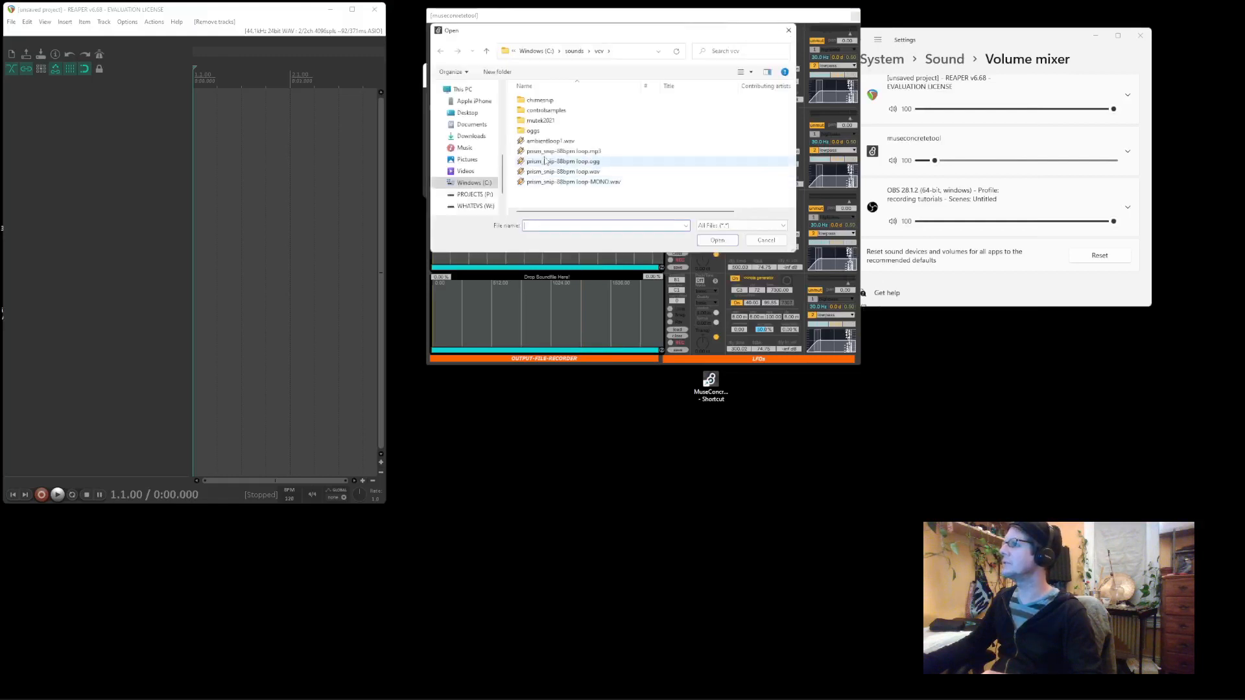
click(547, 142)
click(717, 241)
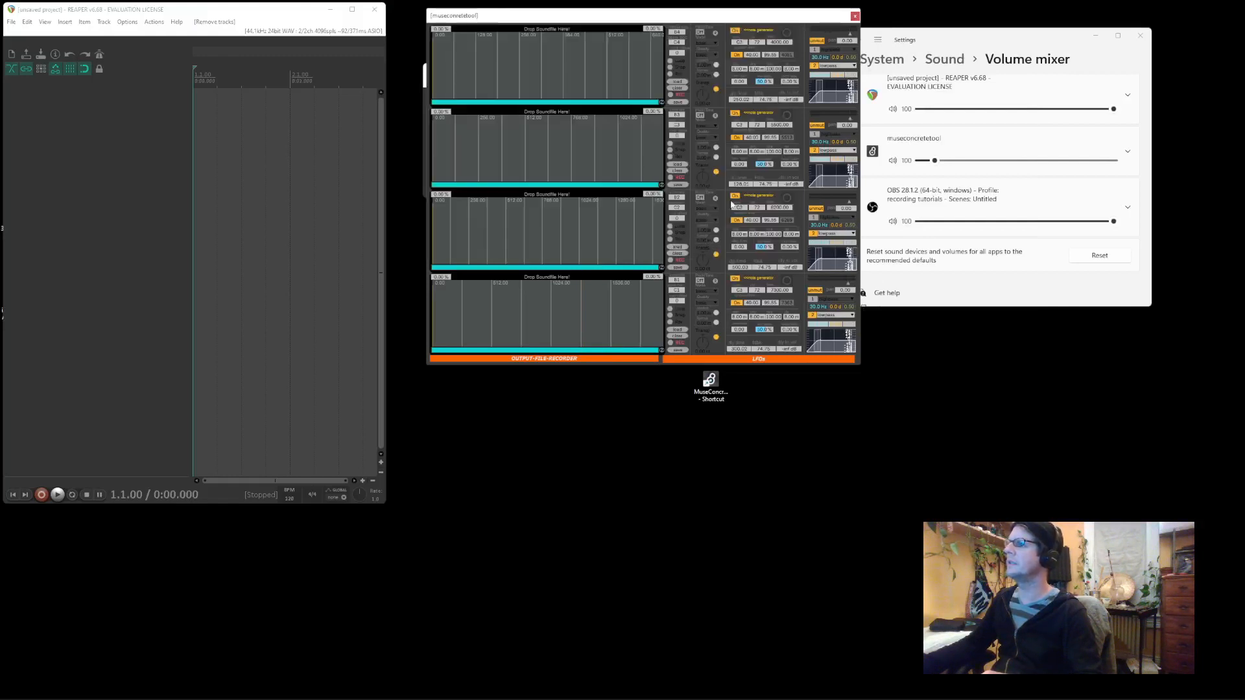
mouse_move(572, 65)
mouse_down()
mouse_move(650, 65)
mouse_move(576, 56)
mouse_up()
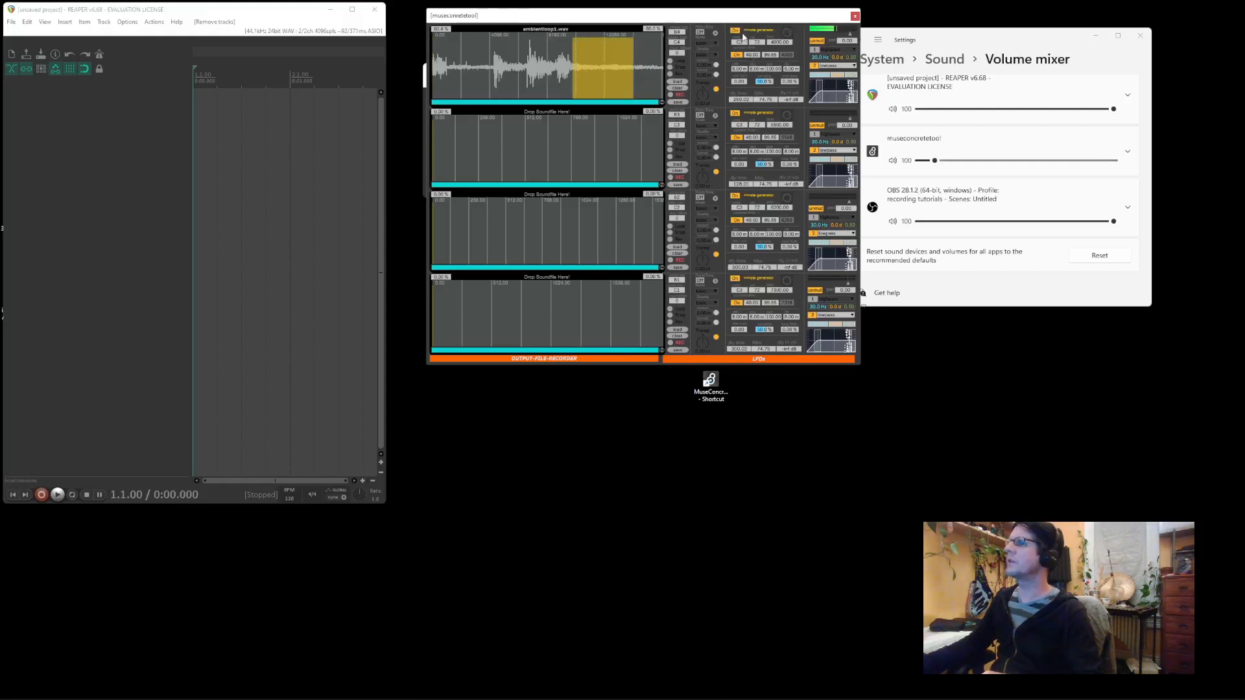
Add a new Track 1 and put the Cardinal Synth plugin on it
double_click(143, 100)
click(131, 98)
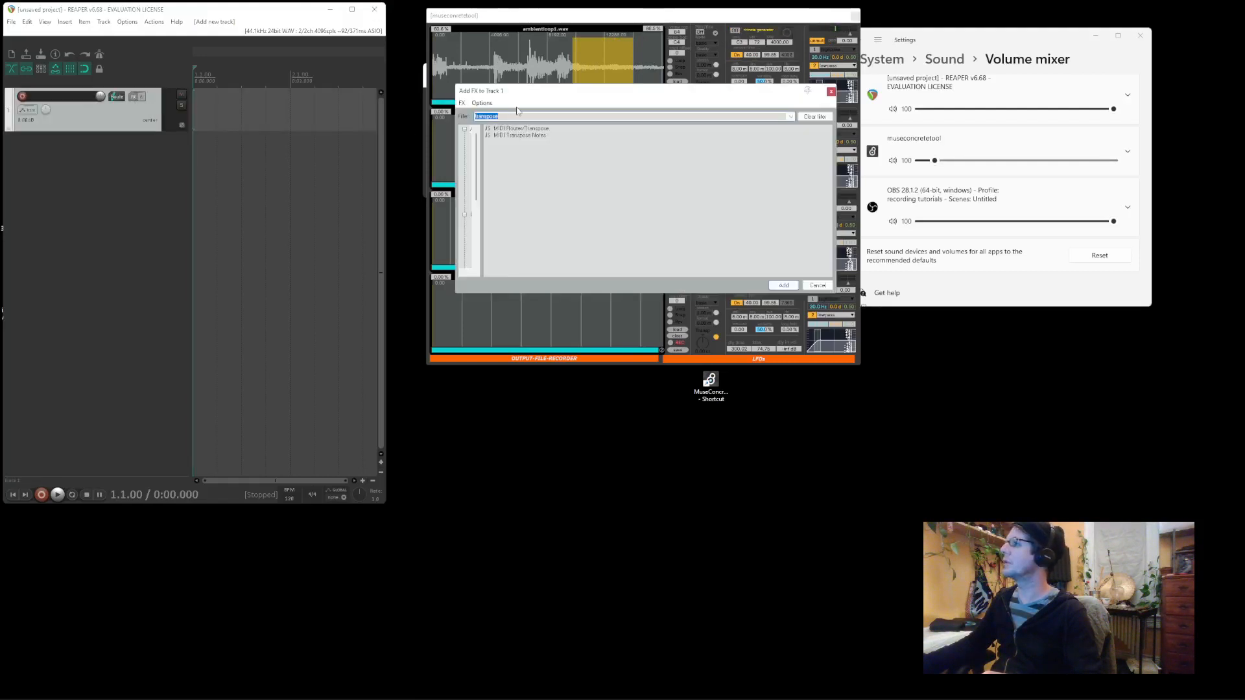
text(cardinal)
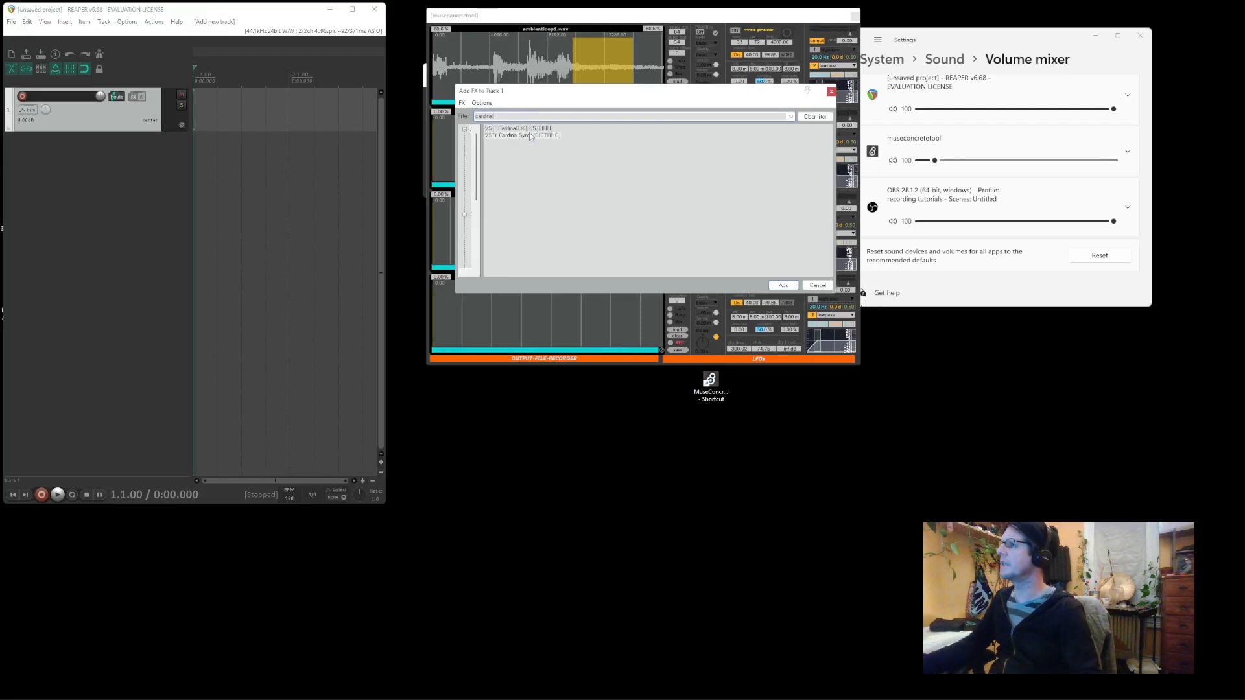
drag(153, 126, 126, 123)
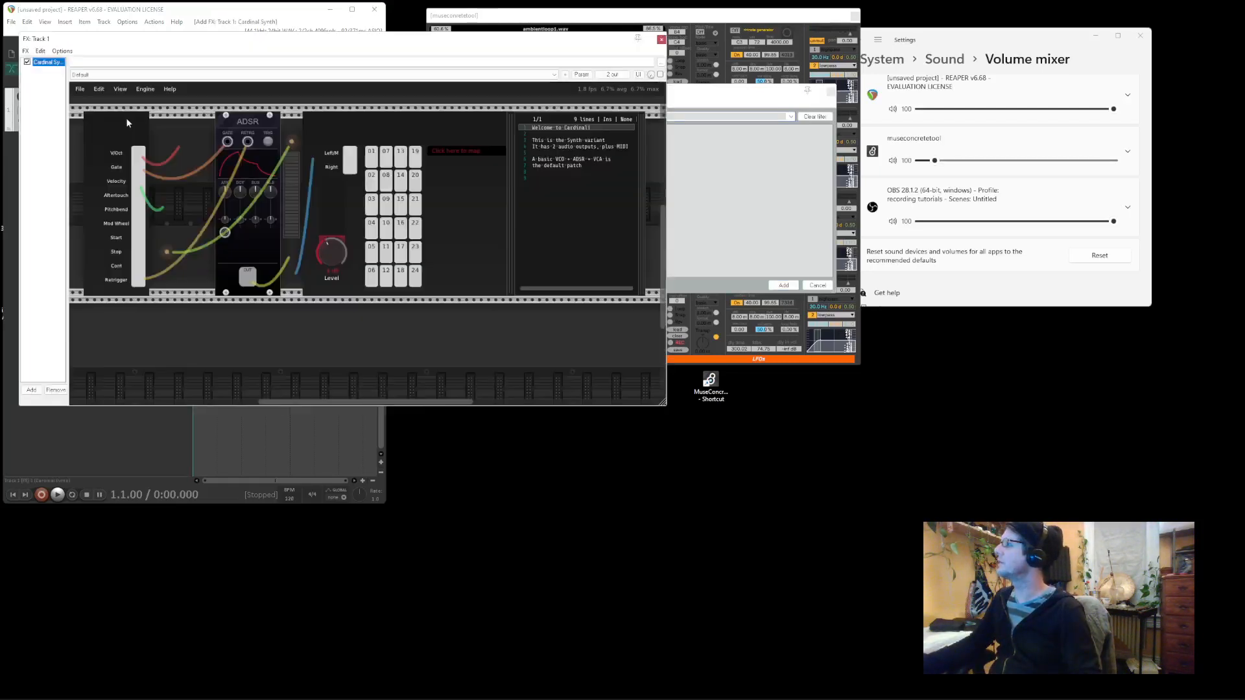
Load Cardinal's MidiSequencer preset and close the plugin window
click(172, 75)
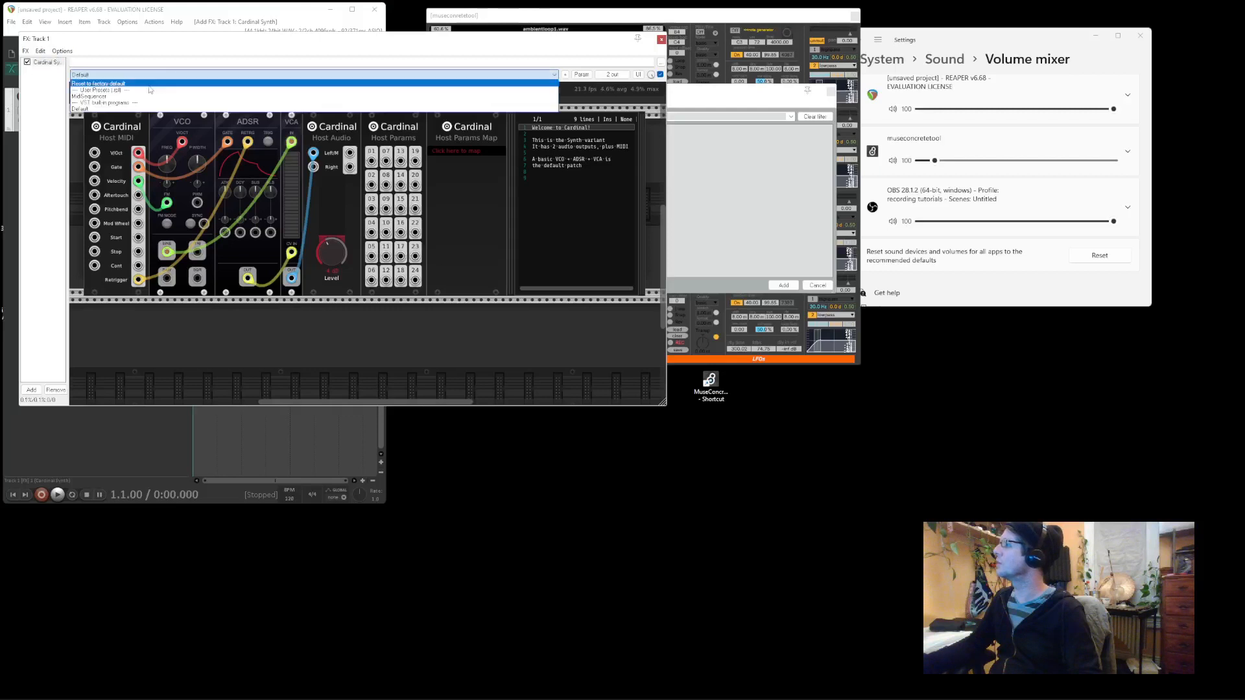
click(145, 102)
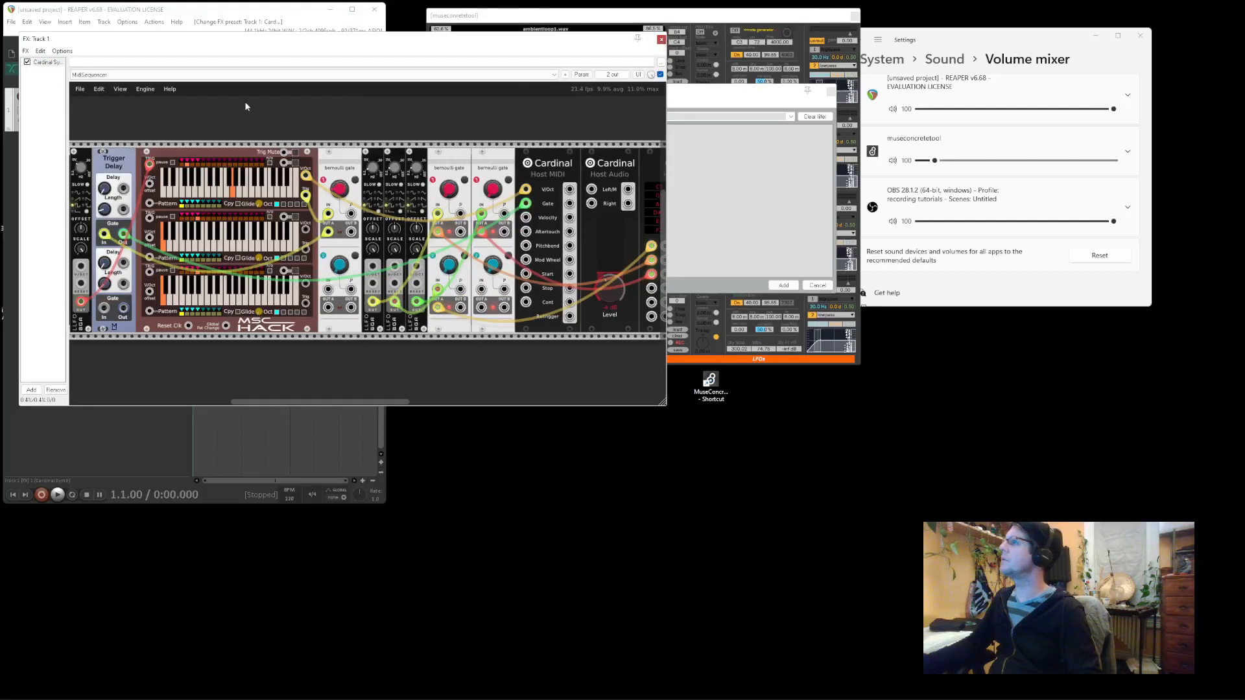
key(Escape)
Route Track 1's MIDI hardware output to 01: Internal MIDI
click(116, 96)
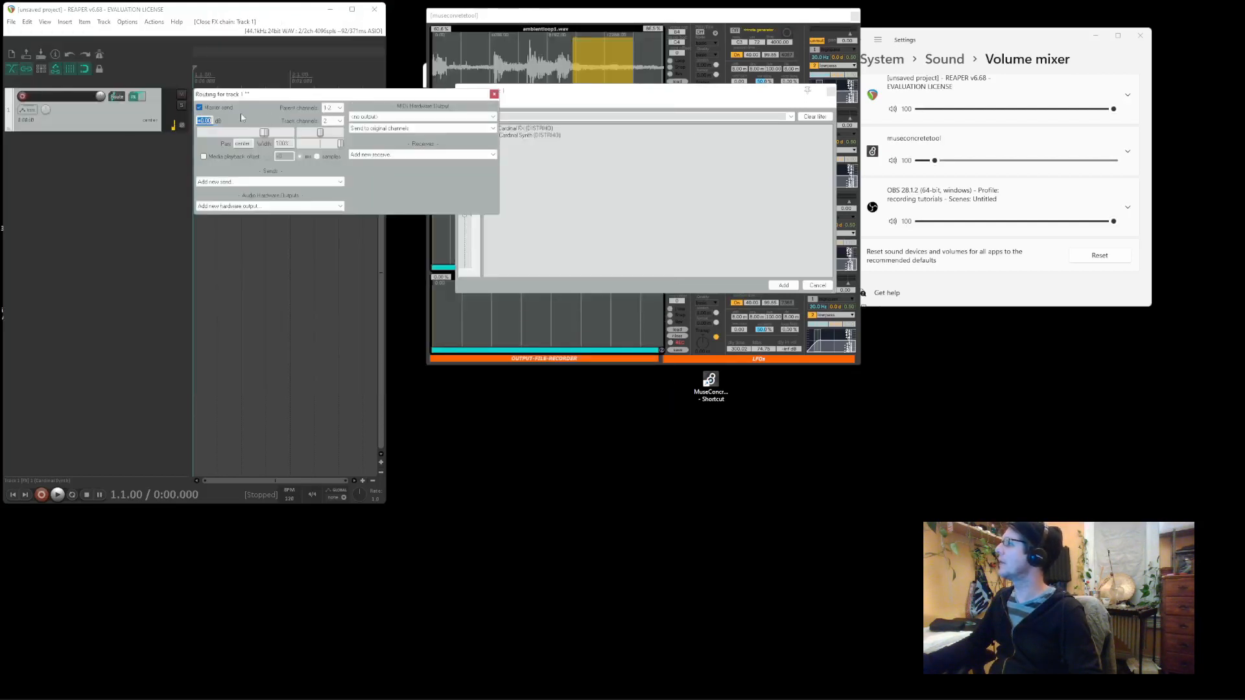
click(370, 118)
click(373, 132)
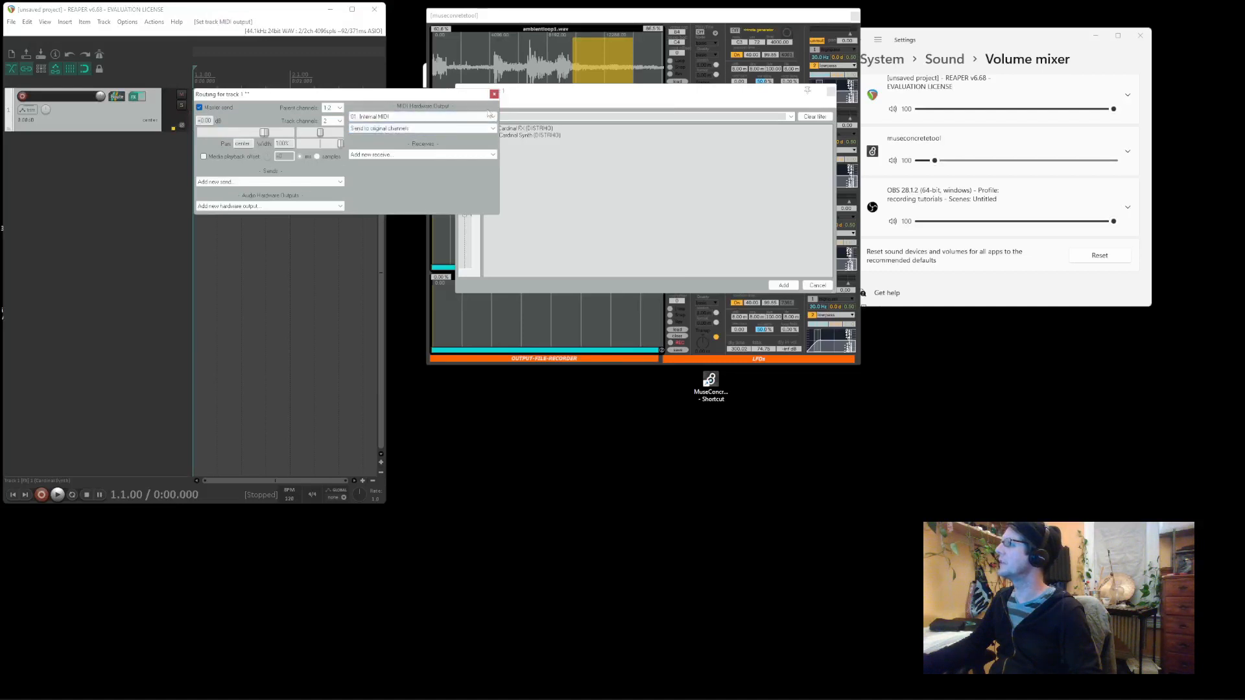
click(494, 94)
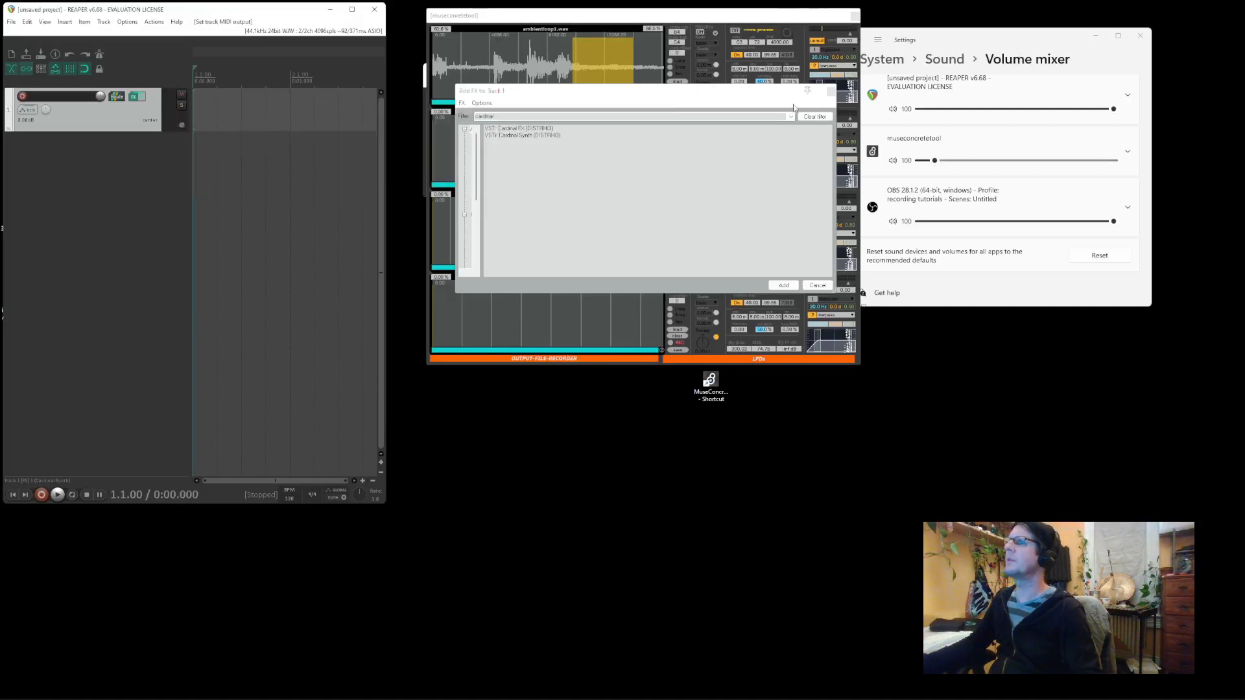
click(832, 90)
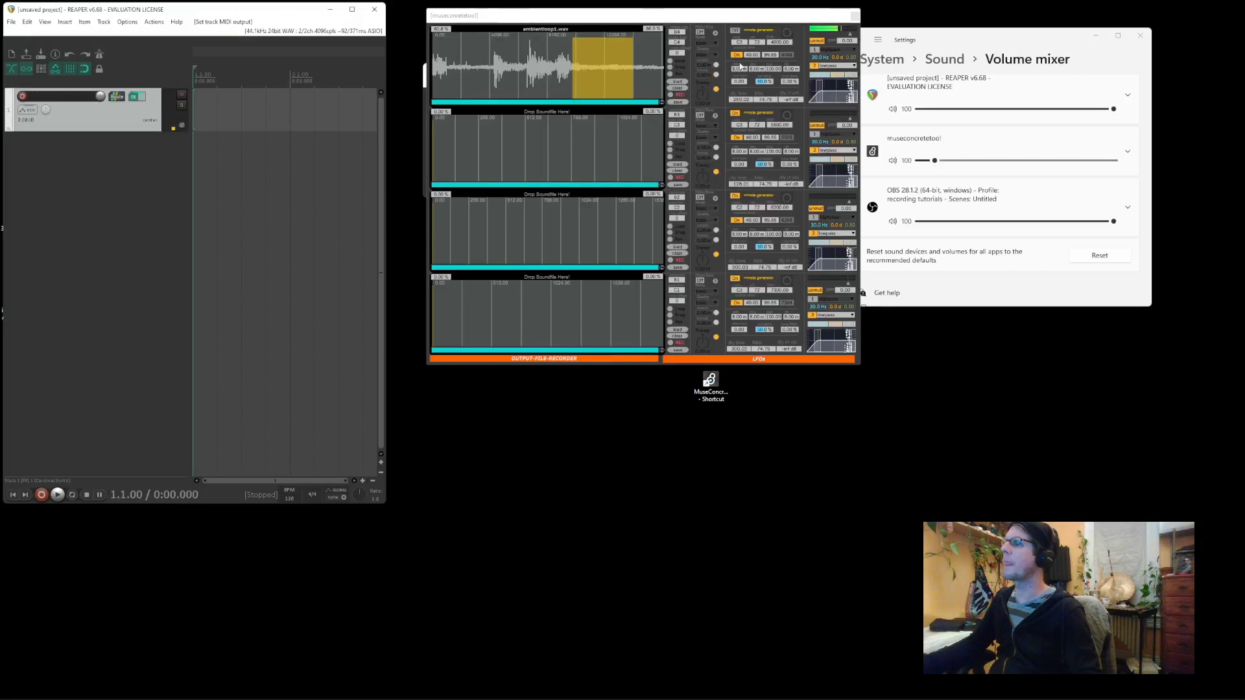
drag(739, 68, 739, 40)
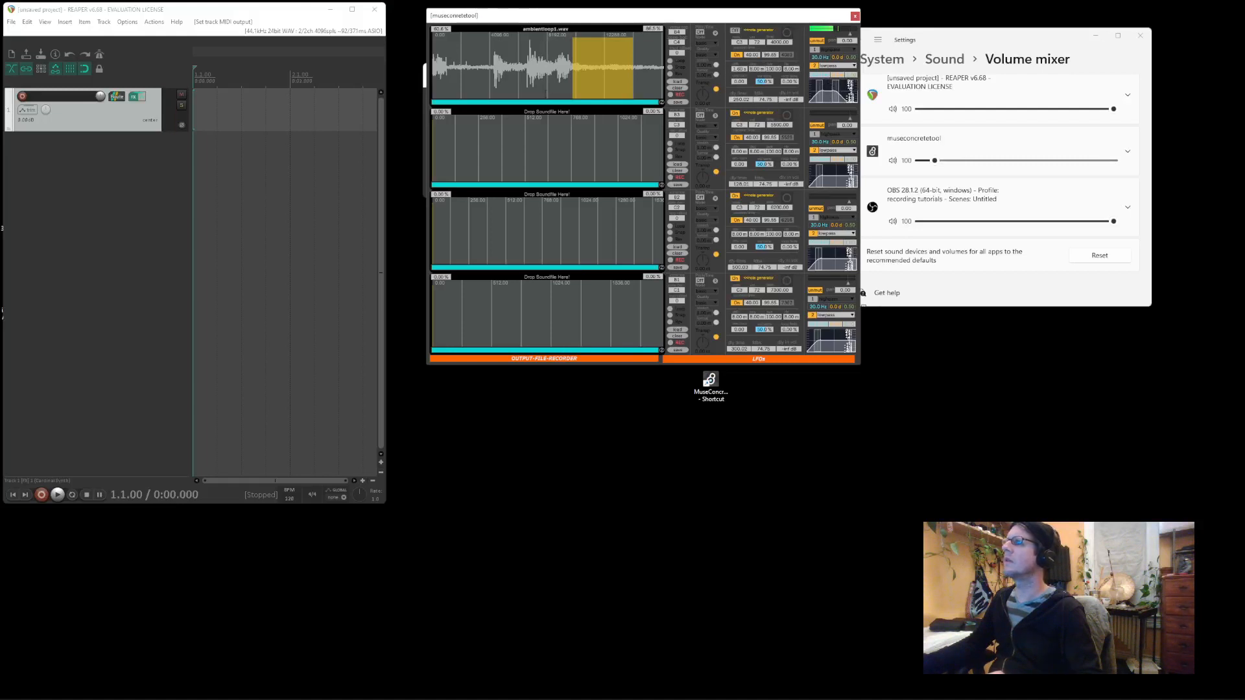
click(134, 97)
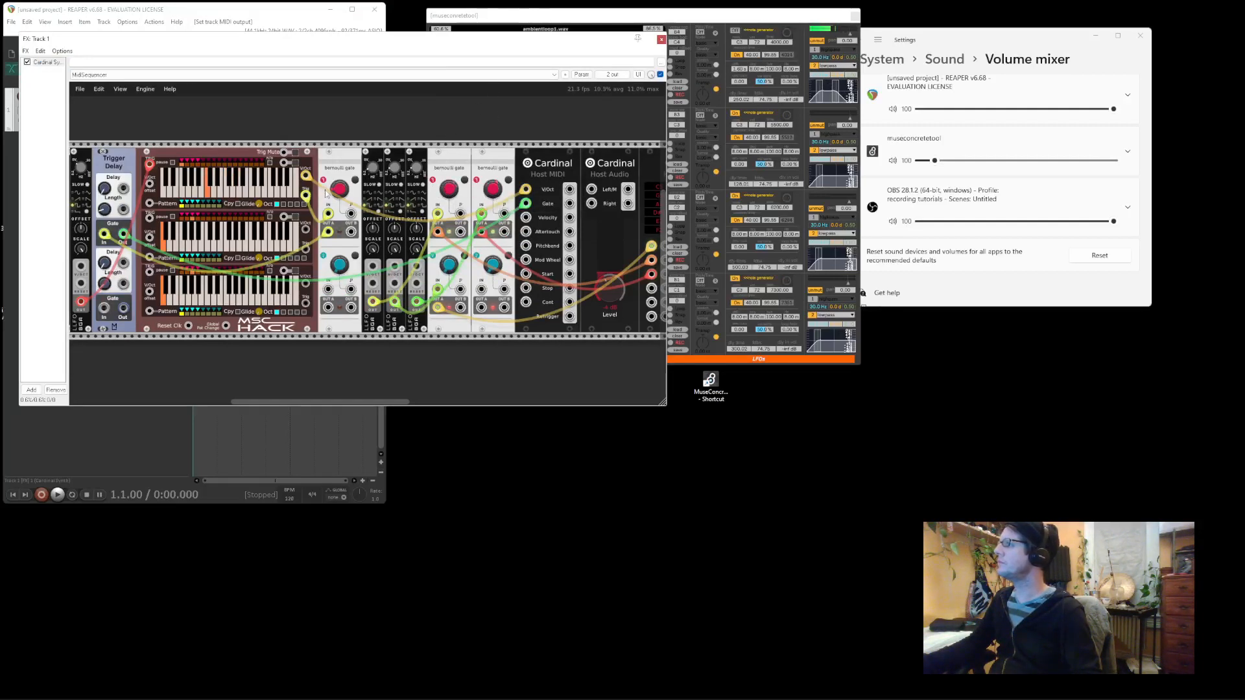
drag(342, 72, 342, 47)
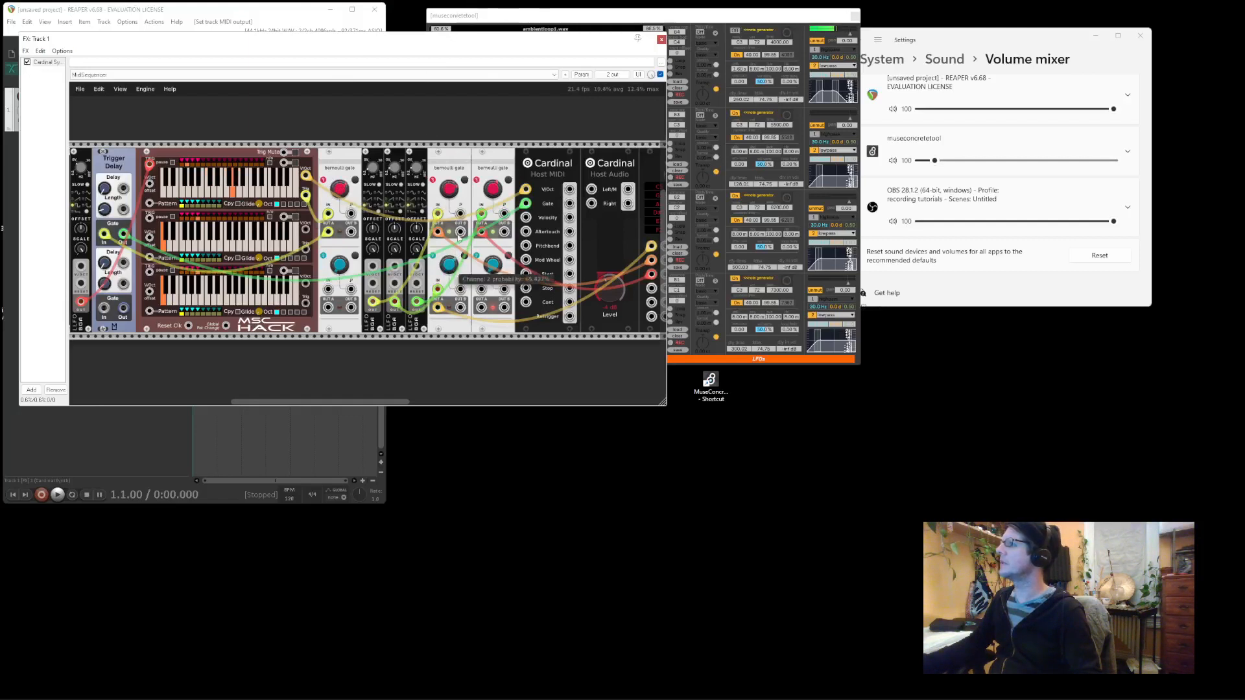
click(662, 40)
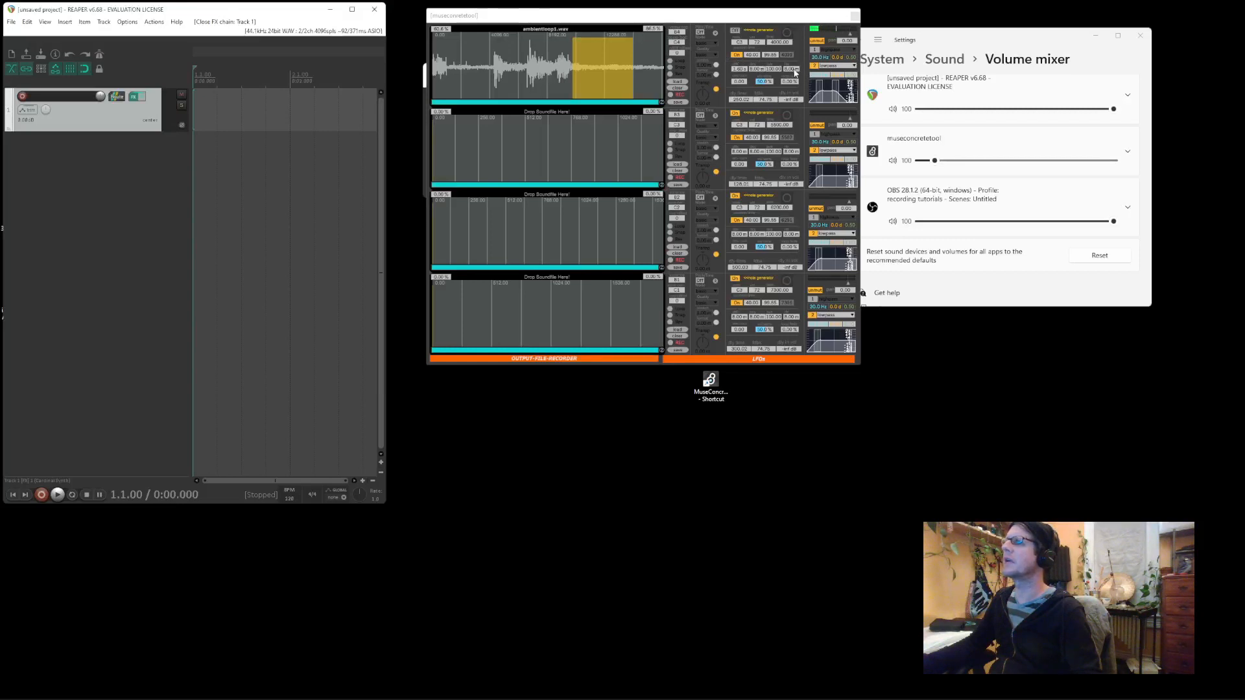
Set the first slot's release to about 451 ms and load prism_snip-88bpm loop.wav into the second slot
drag(793, 69, 793, 32)
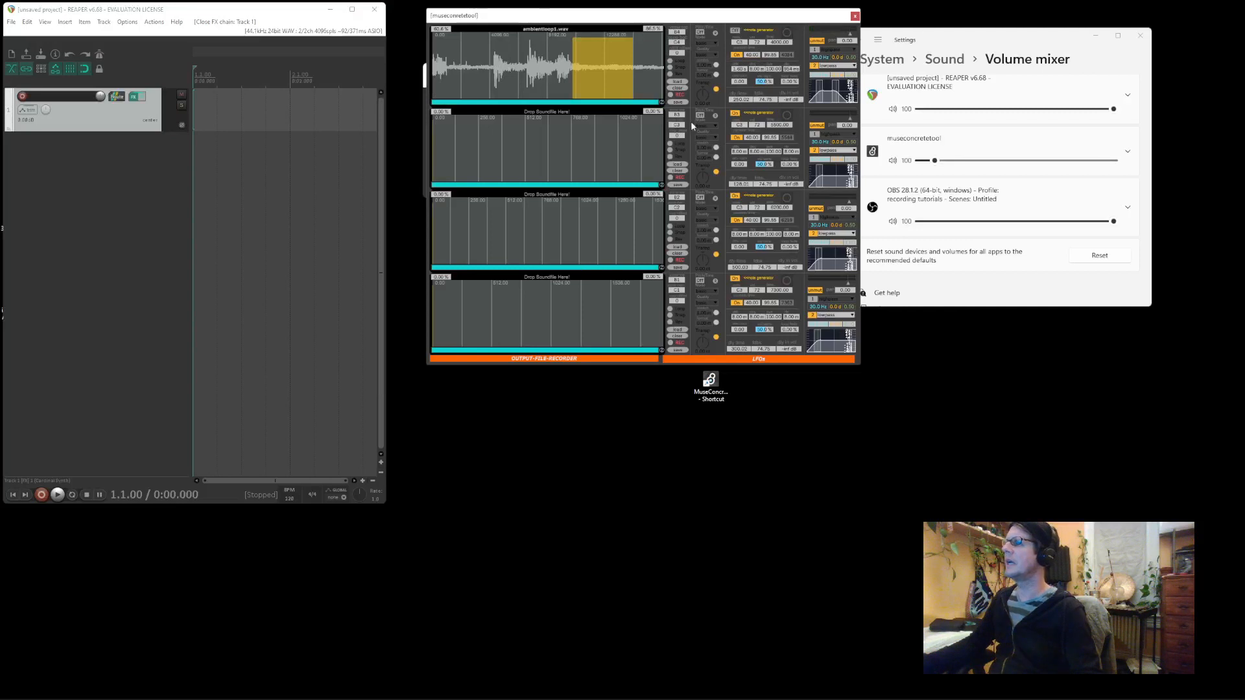
click(685, 166)
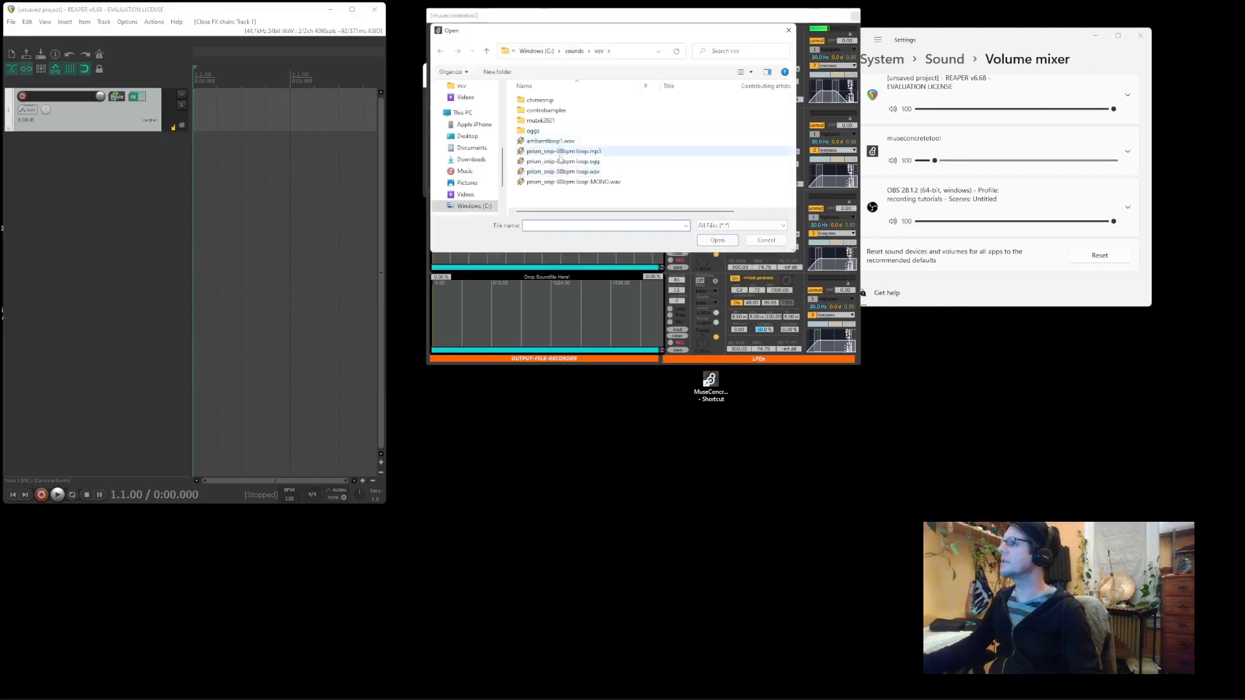
double_click(561, 173)
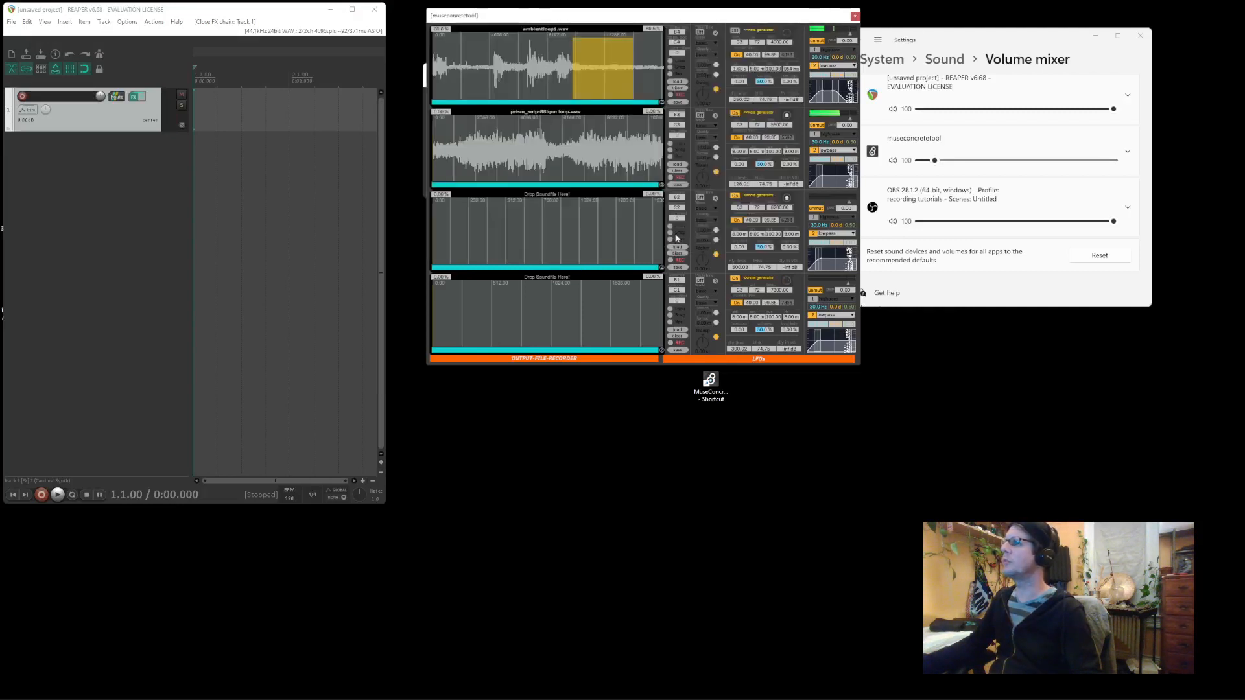
Start the second slot at 51.6%, mark a short prism_snip region, and lower its note to C#3
click(557, 151)
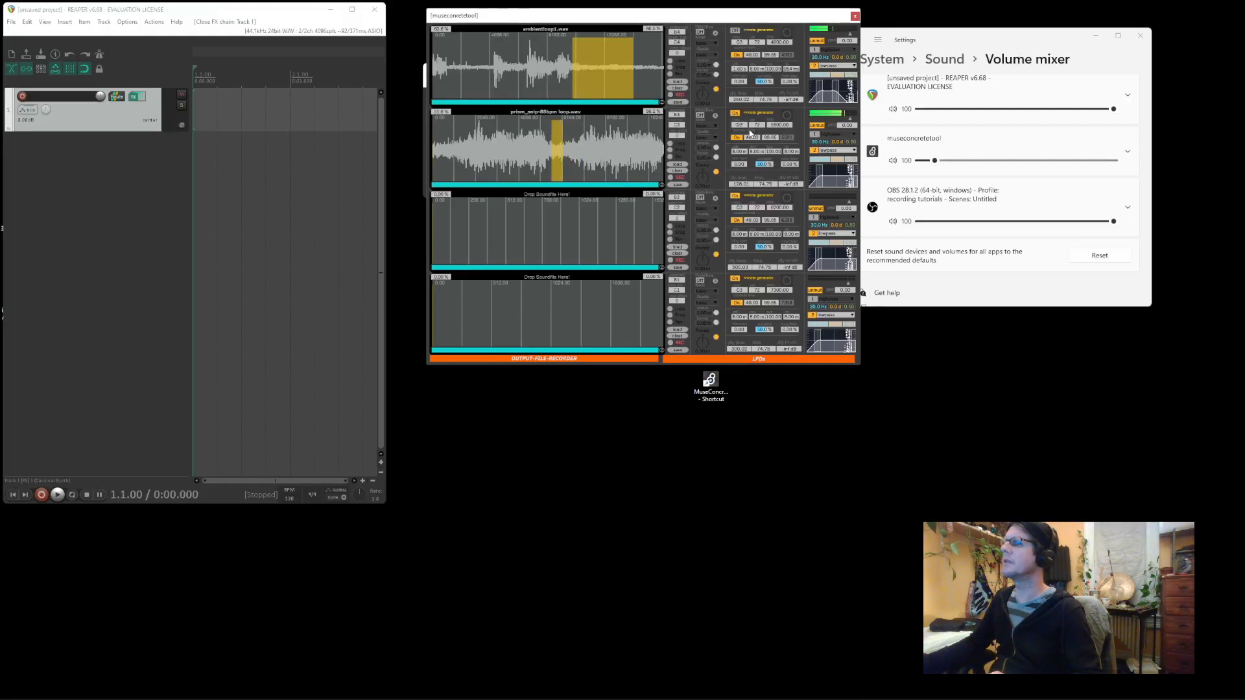
drag(584, 138, 602, 137)
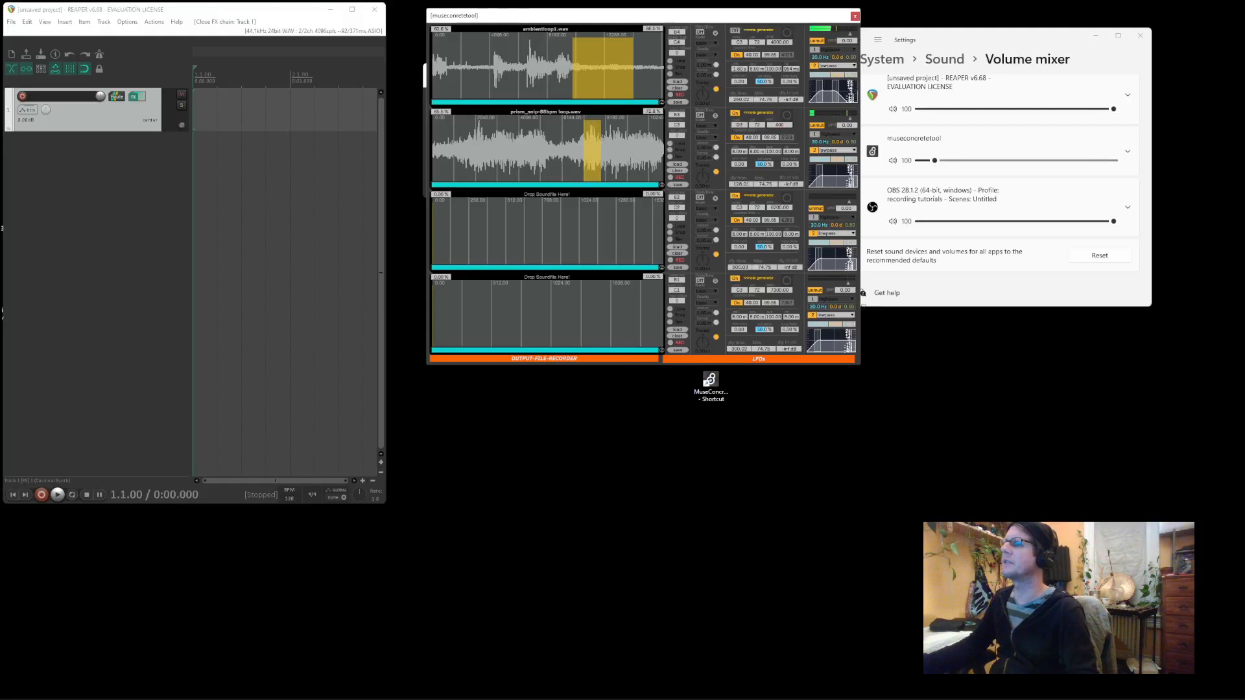
drag(749, 123, 789, 159)
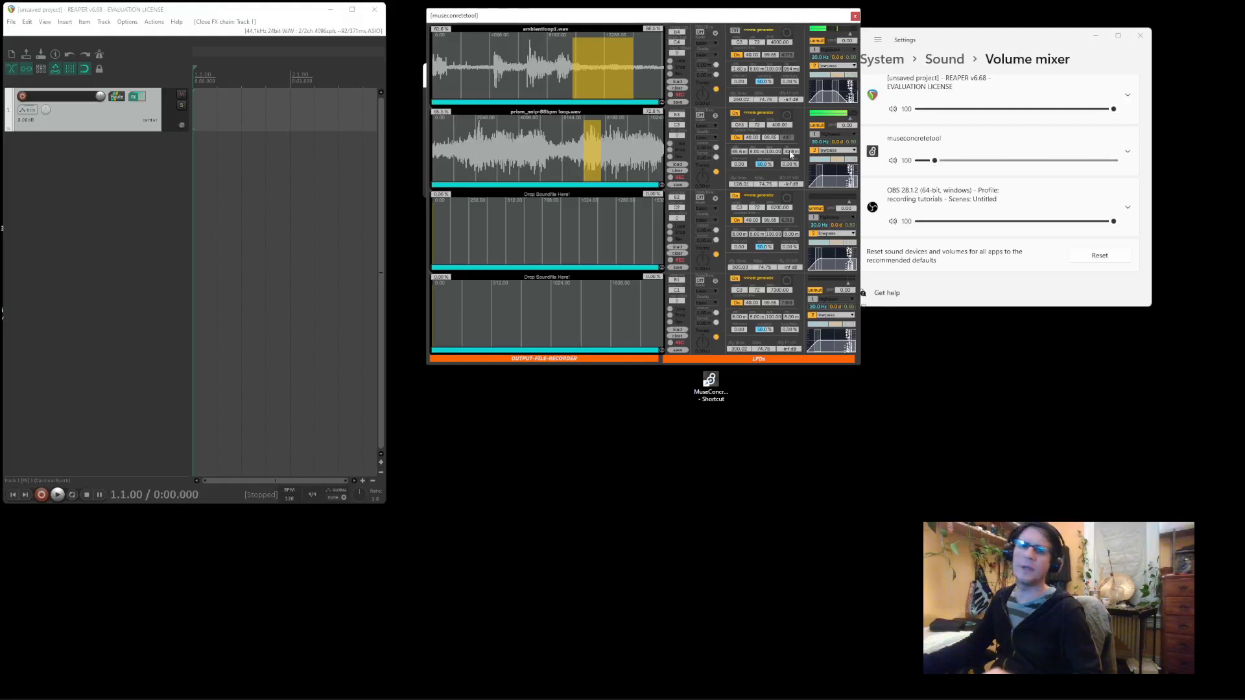
click(778, 122)
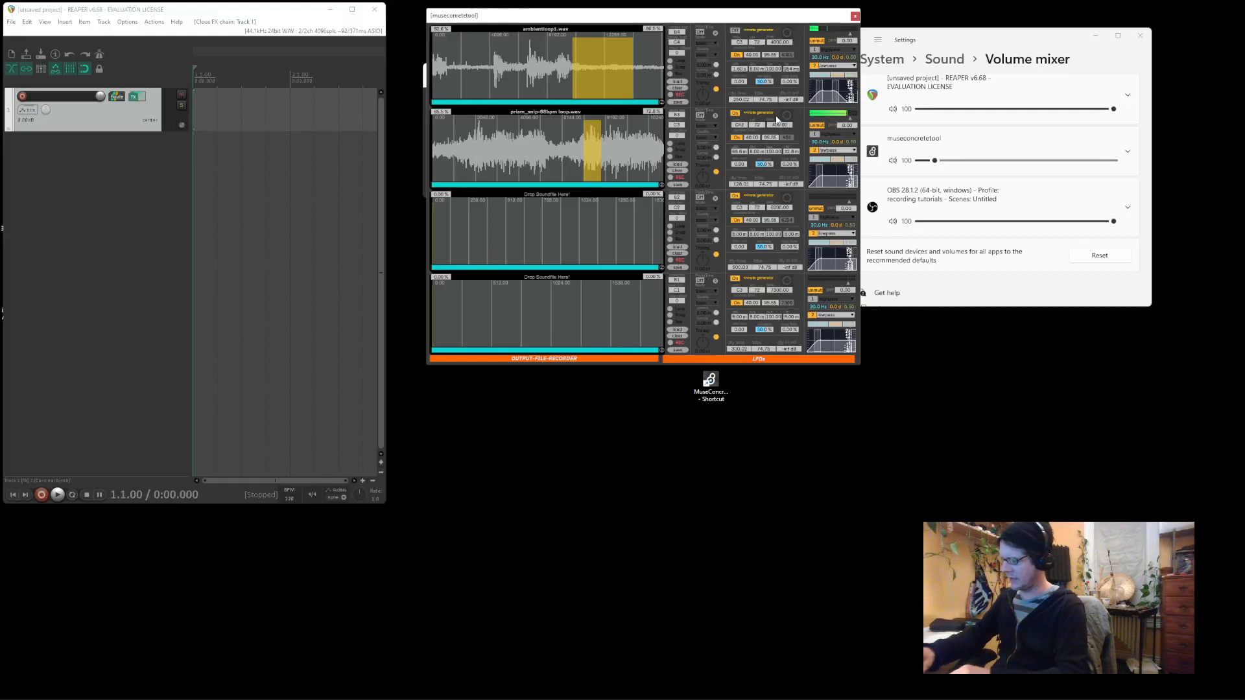
Set the second slot's time to 30, then raise it to about 977.76, and enter note c#2
text(30)
key(Return)
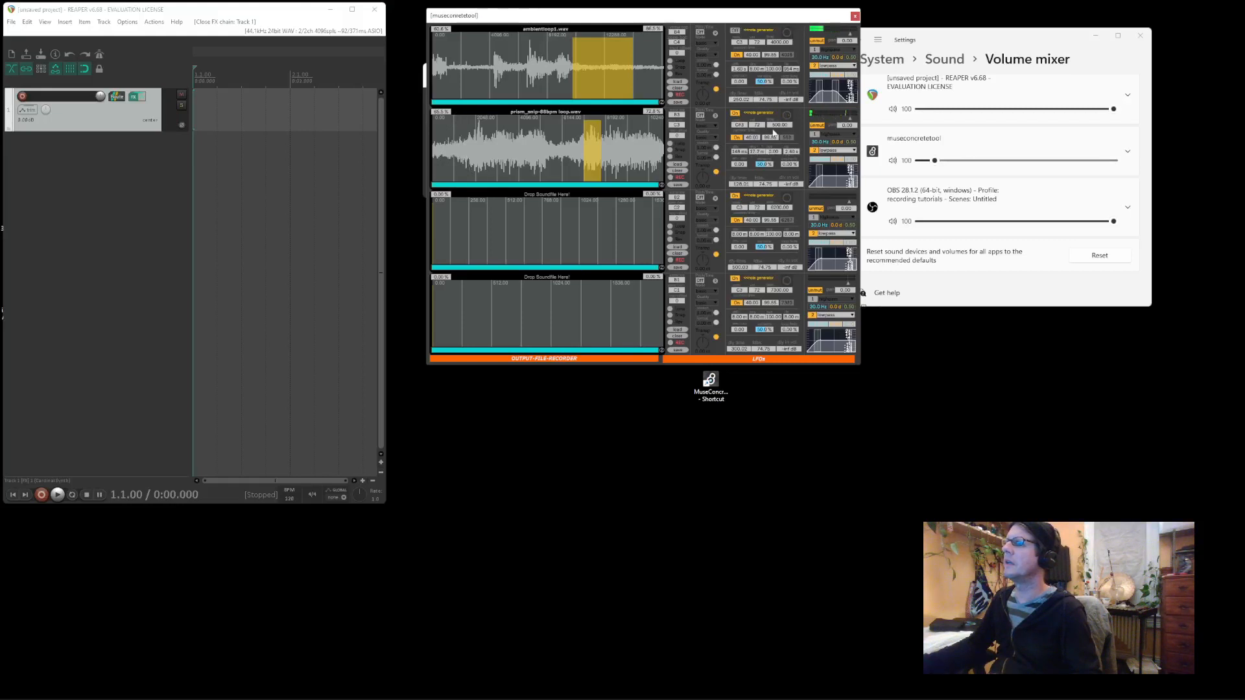
drag(777, 126, 778, 116)
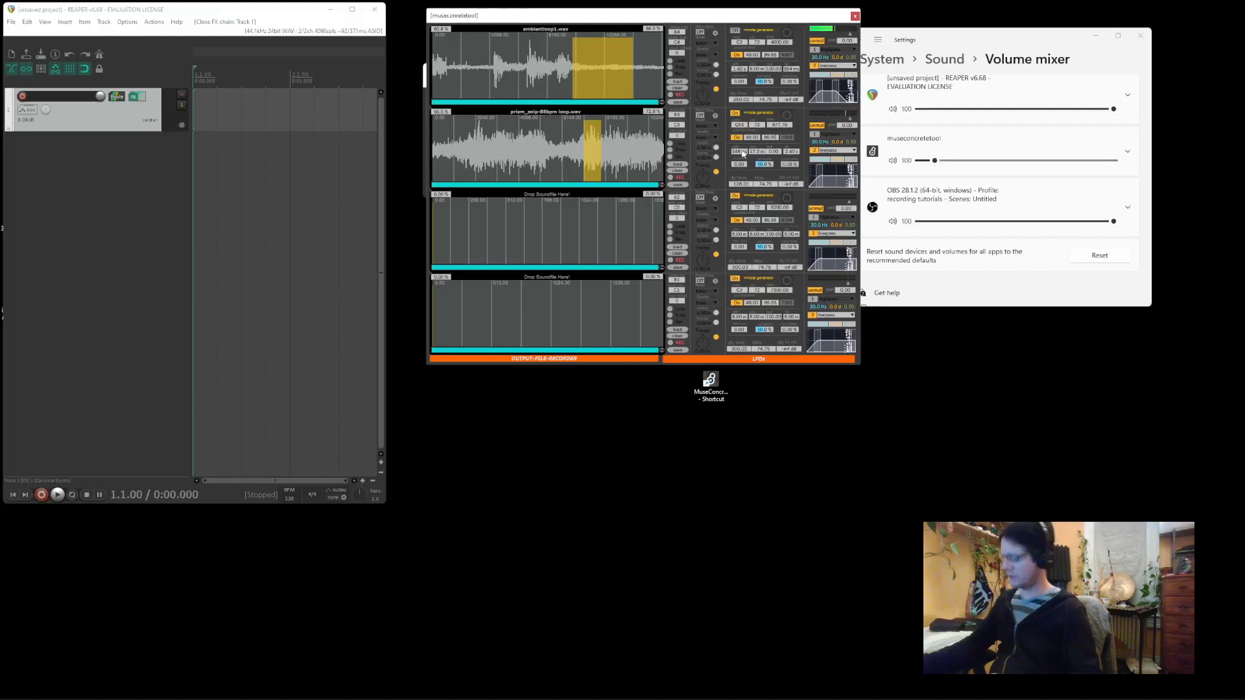
text(c#2)
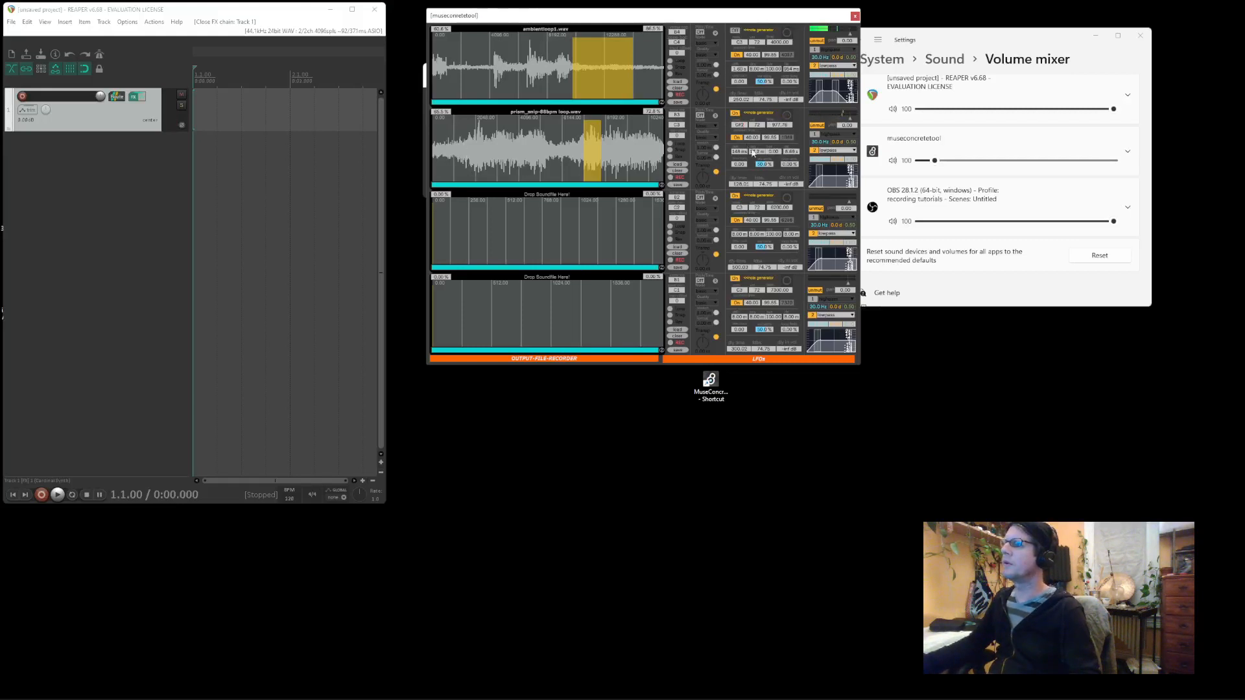
Lengthen the second slot's envelope to about 500 ms and set its time to 1000, then 2000
drag(755, 153, 755, 123)
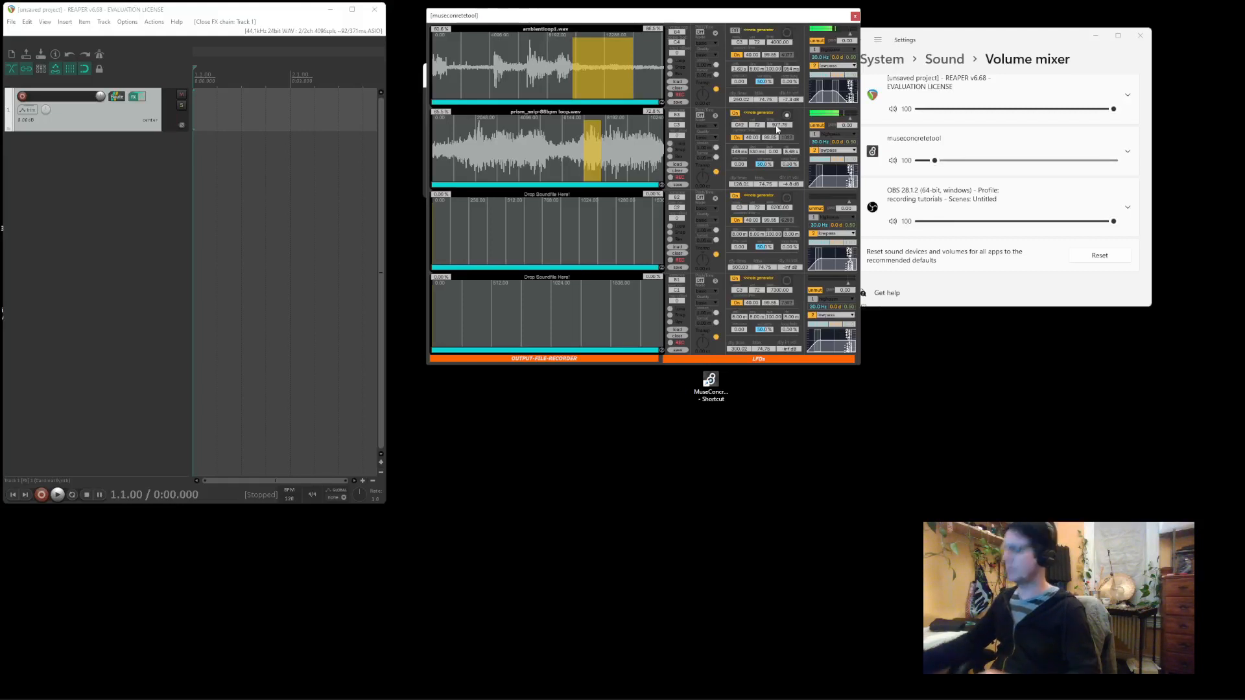
text(1000)
key(Return)
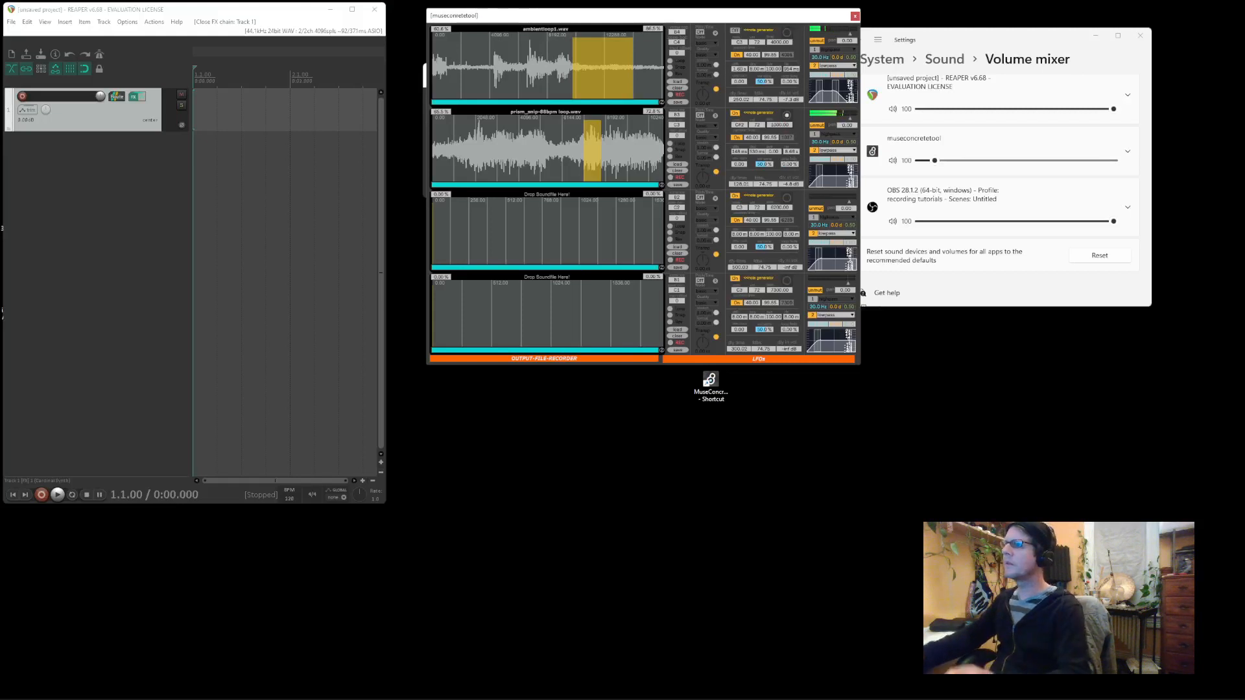
text(2000)
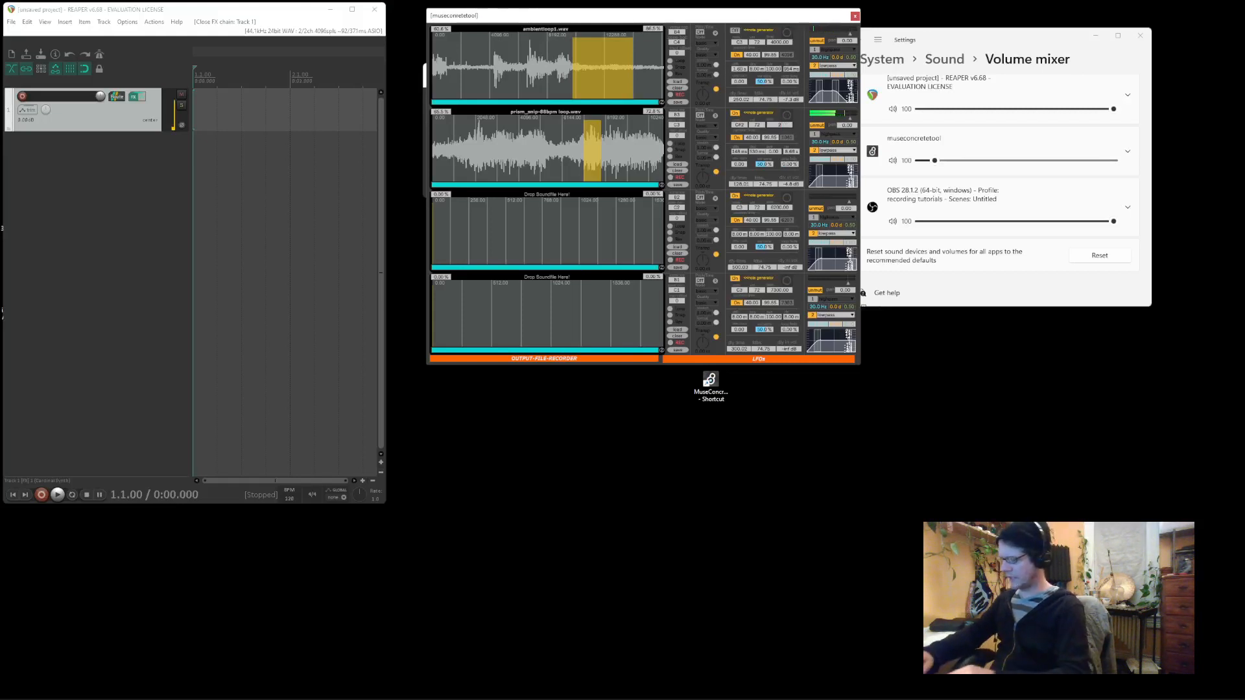
key(Return)
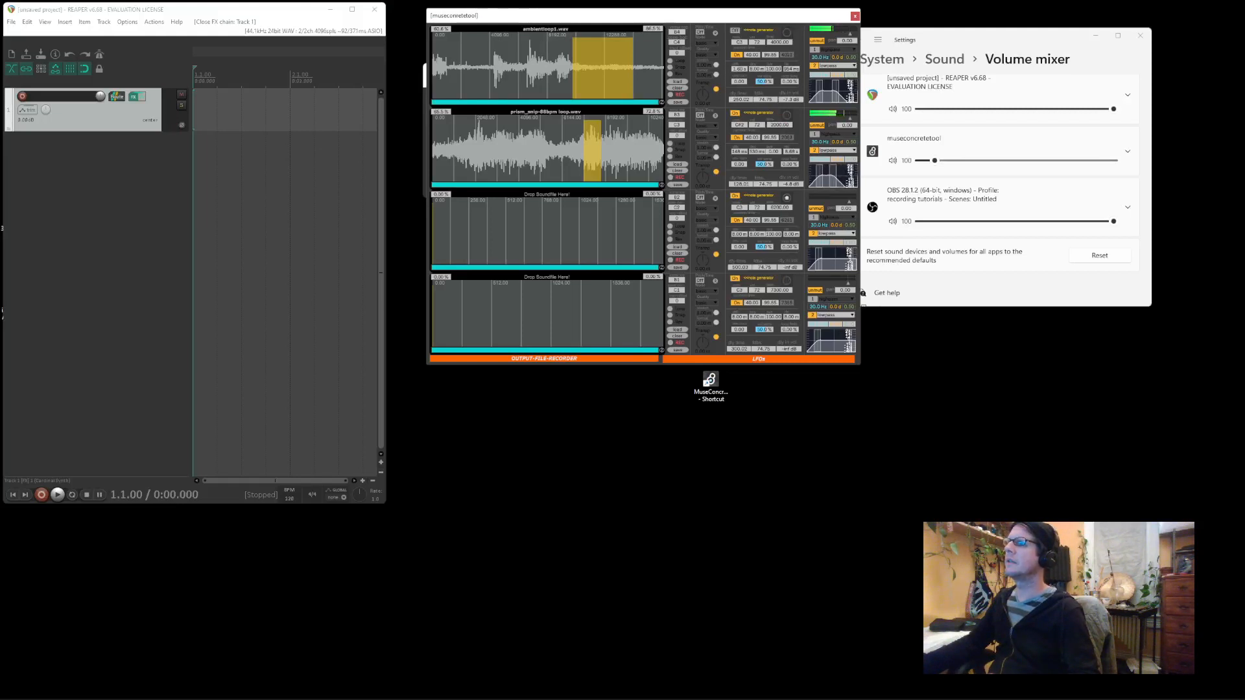
Set the second slot's attack to 222 ms and decay to 830 ms, then launch Google Chrome
drag(746, 154, 756, 144)
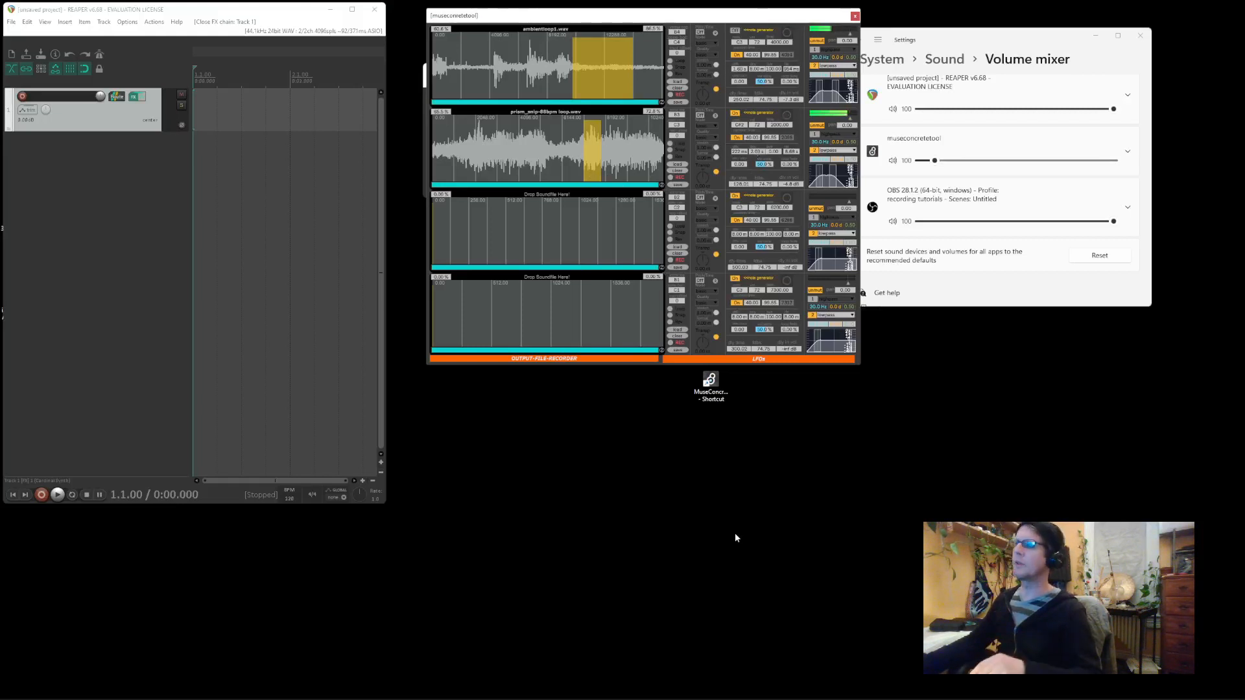
mouse_move(675, 699)
click(541, 689)
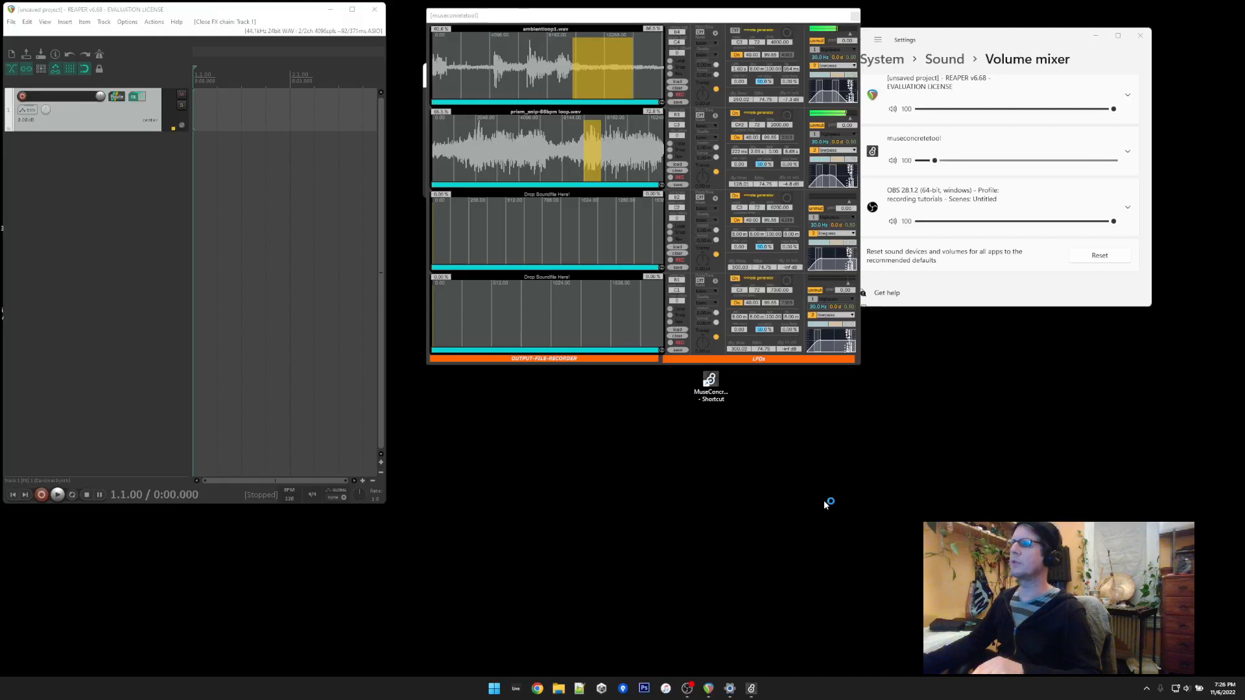
Load freesound.org in Chrome, then bring the Volume mixer and museconcretetool windows forward
click(794, 205)
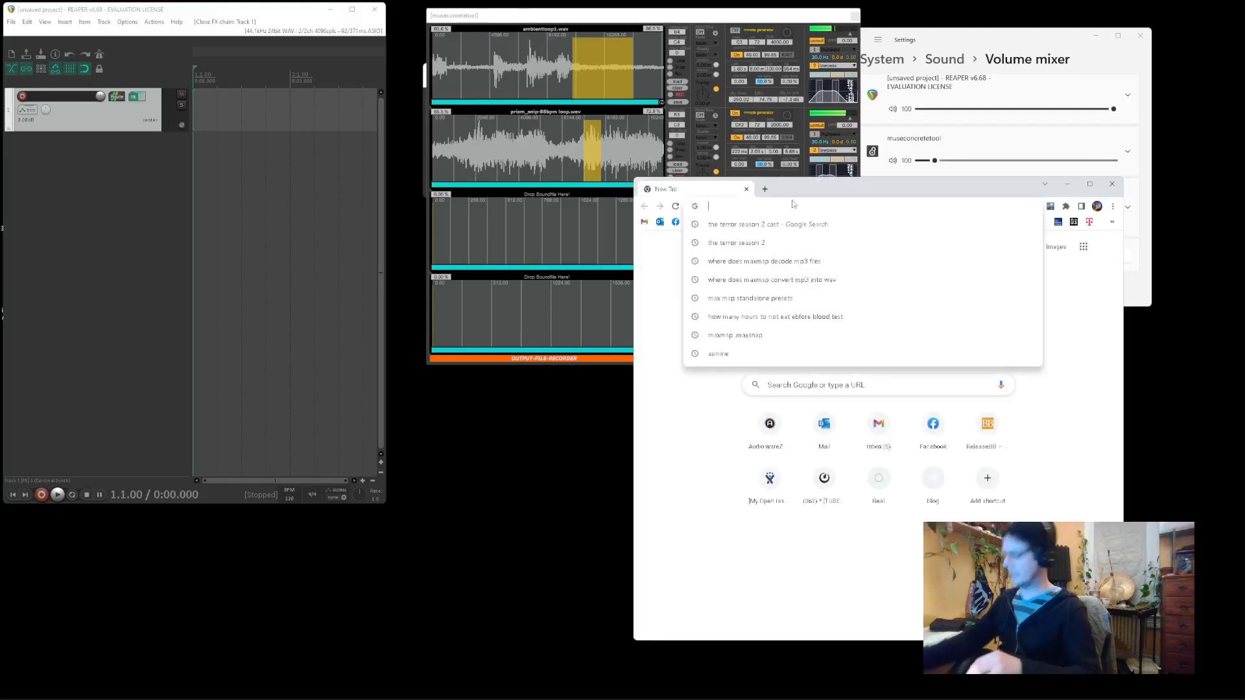
text(freesound.org)
key(Return)
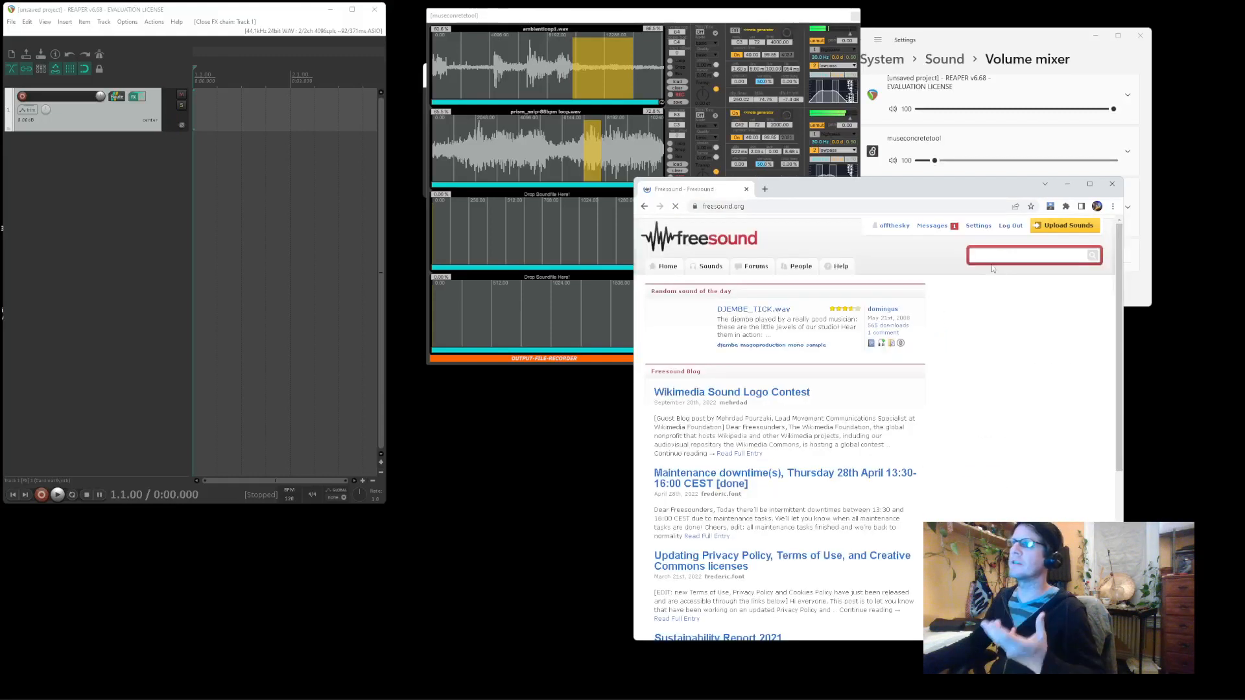
click(989, 257)
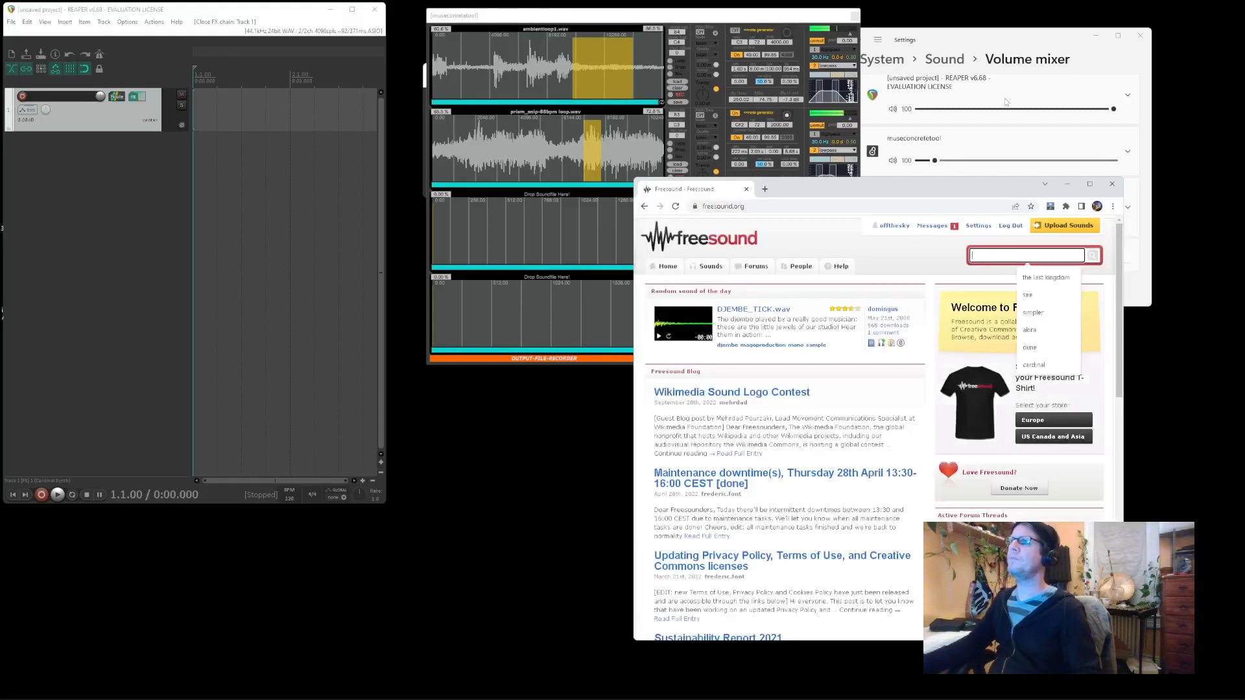
click(932, 46)
click(800, 15)
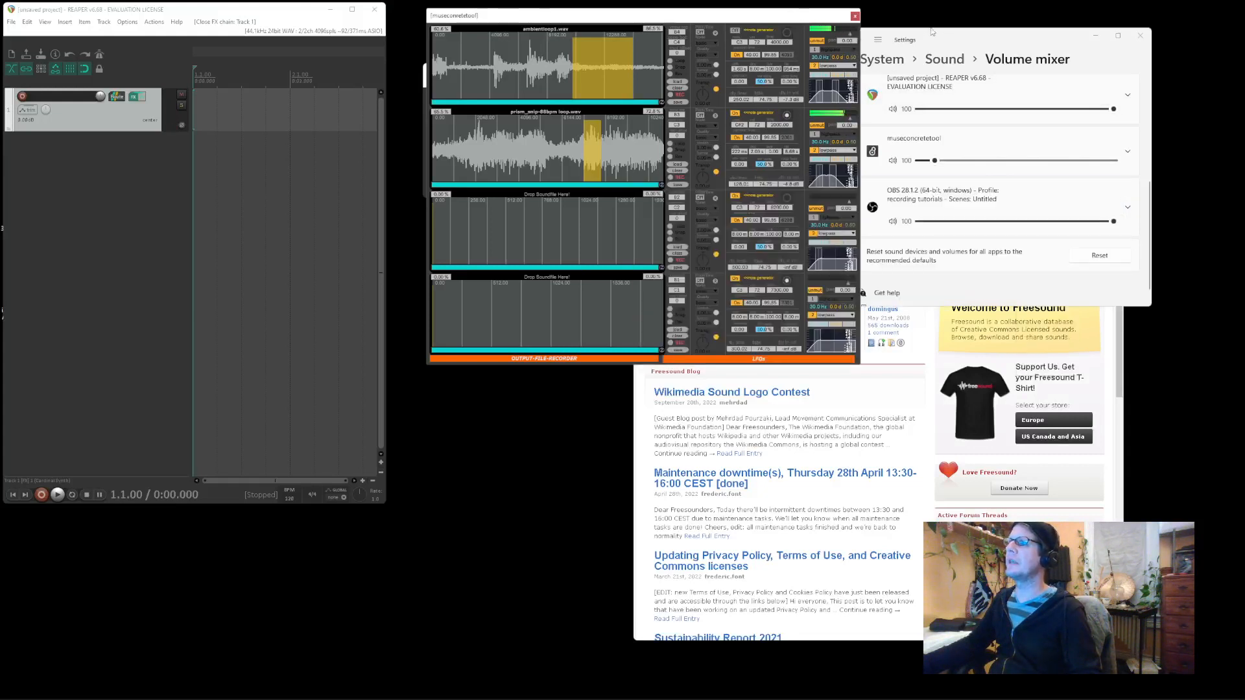
Set Google Chrome's output device to CABLE-A Input (VB-Audio Cable A) in the Volume mixer
click(918, 58)
scroll(951, 236, down, 1)
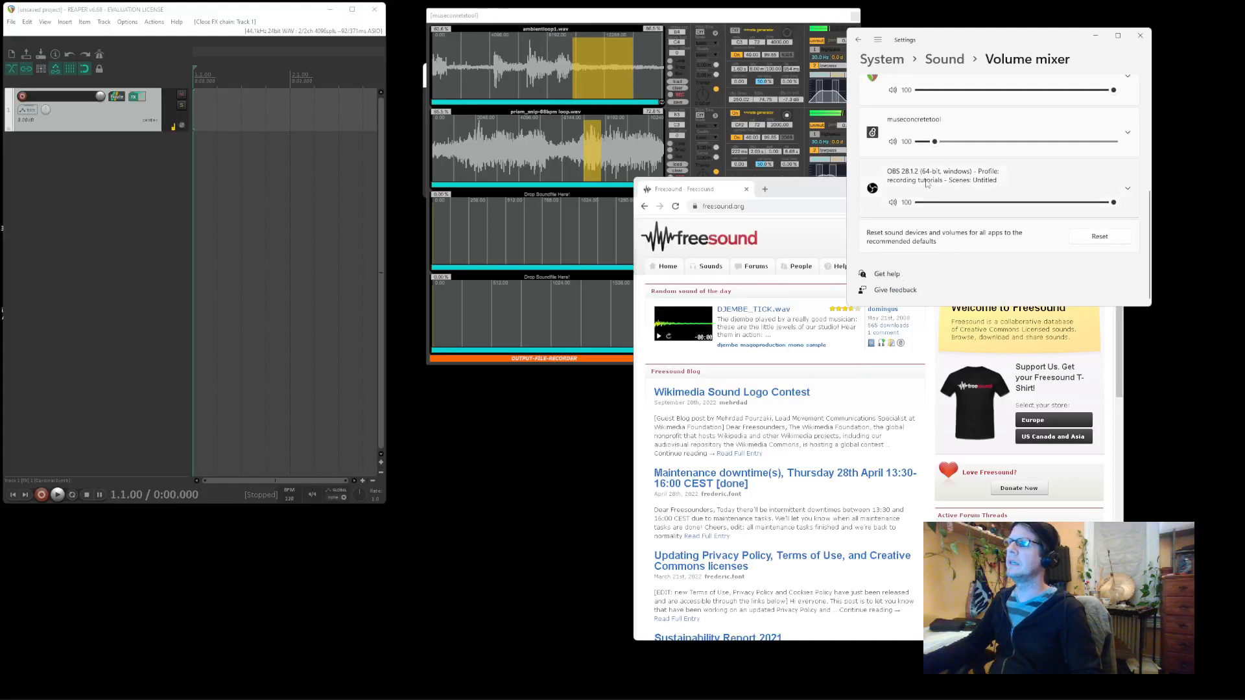
scroll(950, 236, up, 3)
click(659, 338)
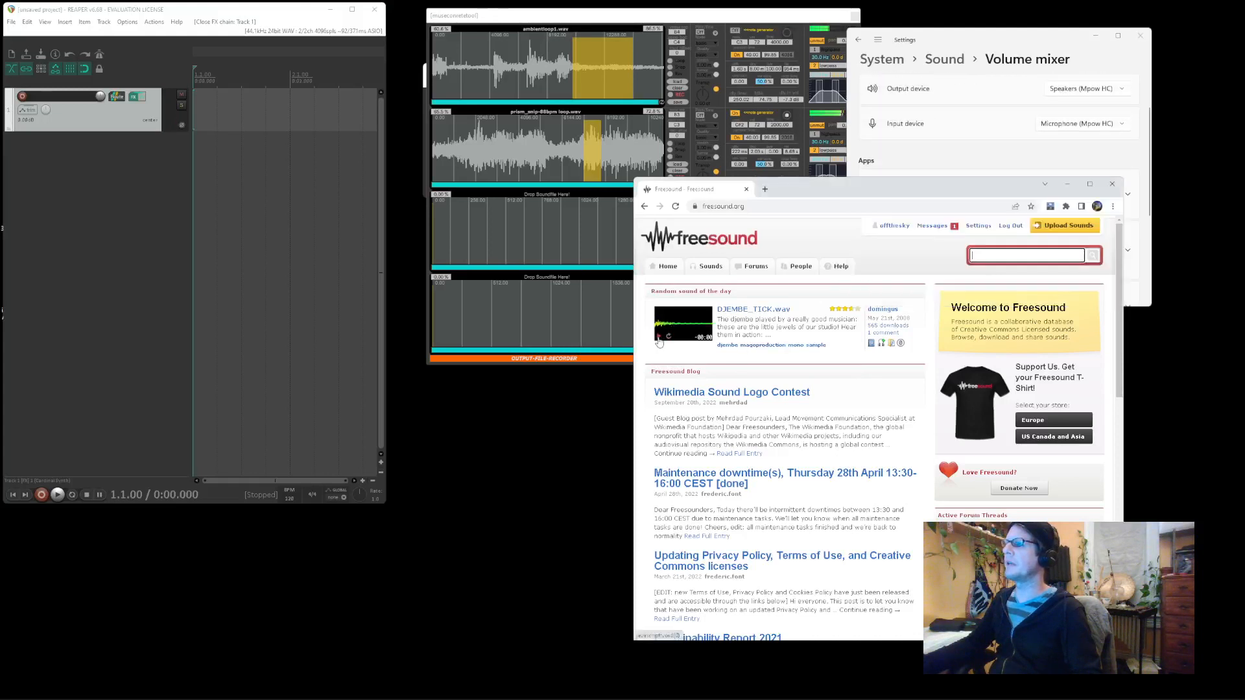
click(936, 38)
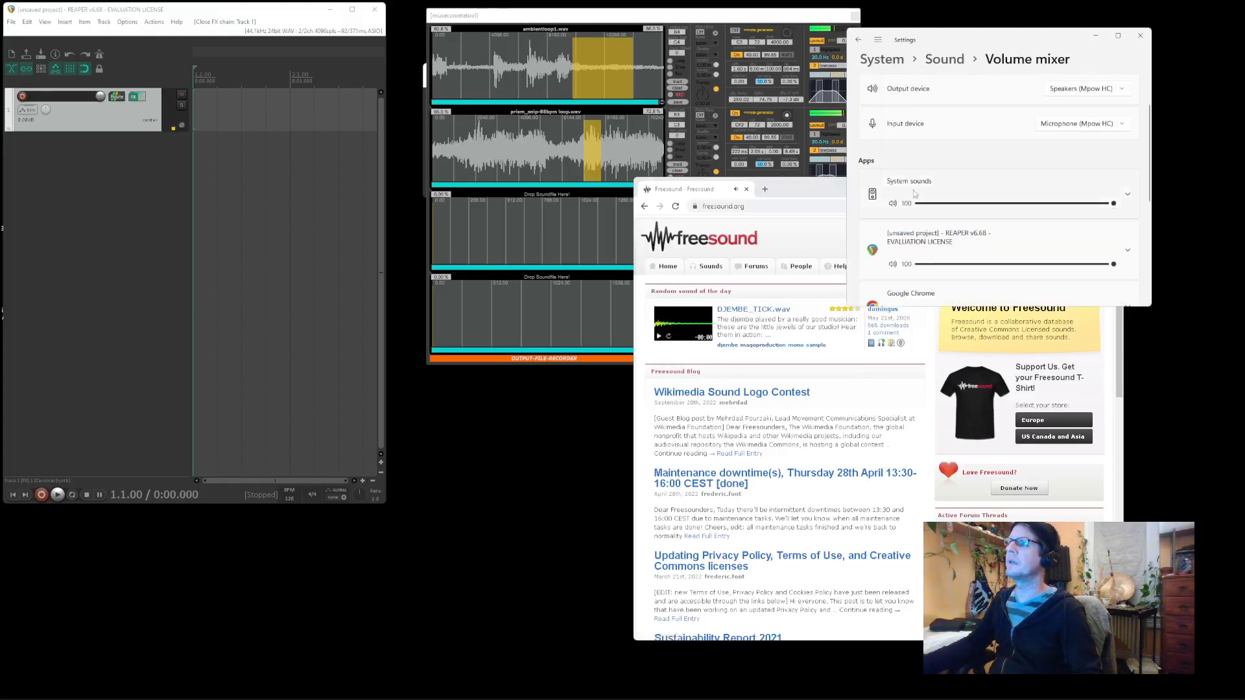
scroll(918, 222, down, 2)
click(1129, 204)
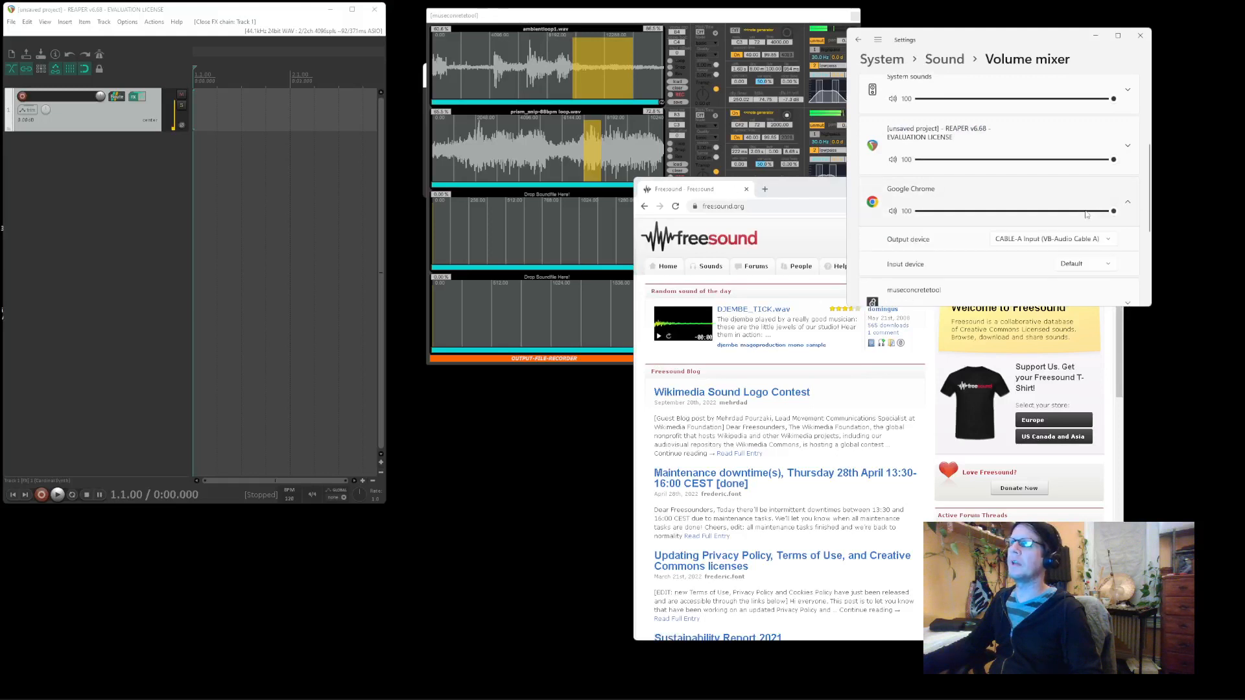
click(1047, 244)
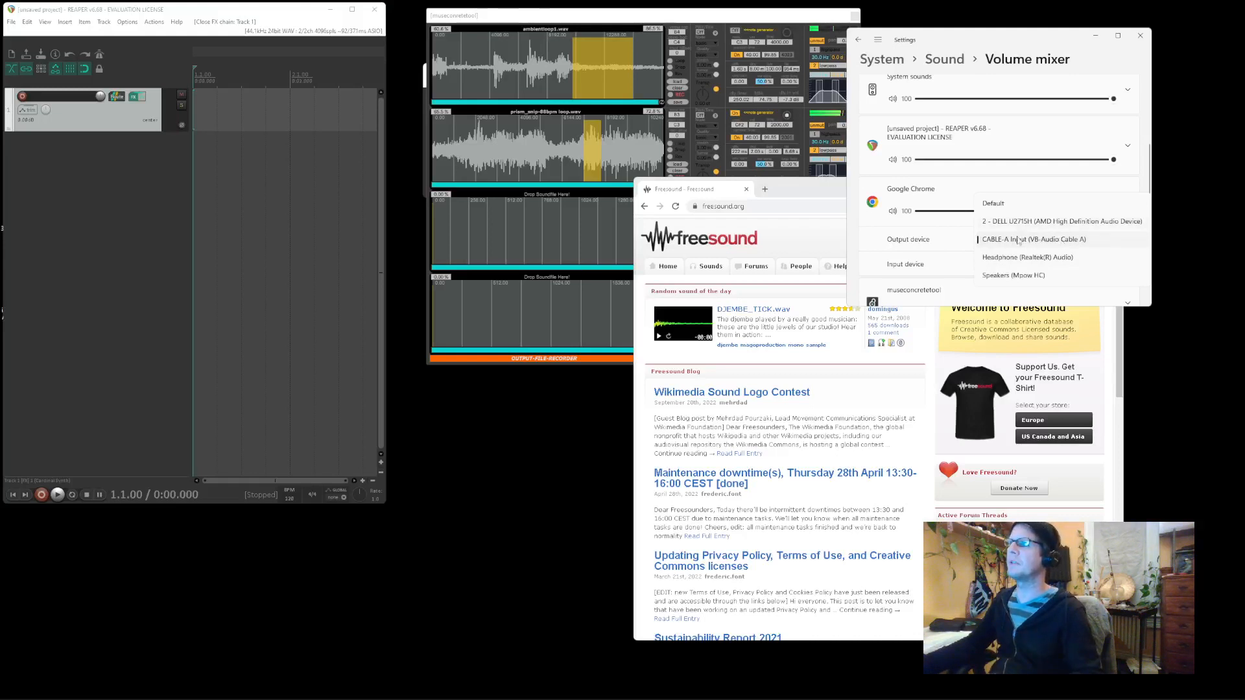
click(1064, 242)
Check Max's audio status settings, then move the museconcretetool window back to the left
click(667, 19)
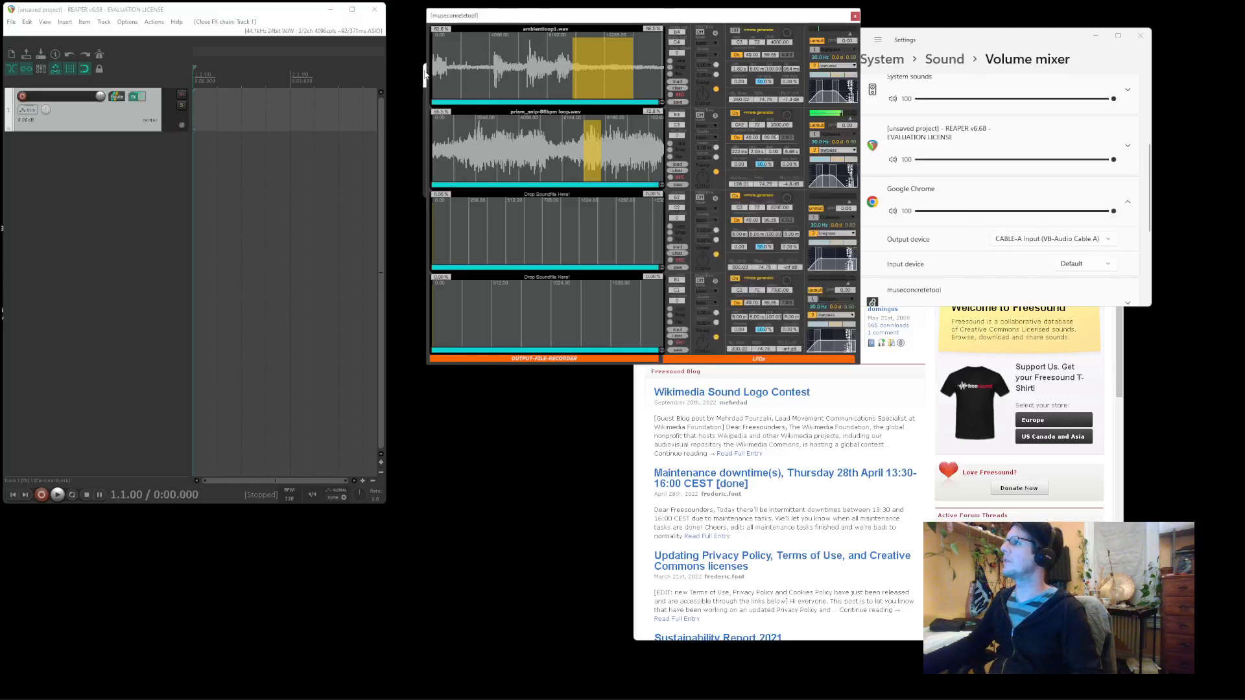
drag(485, 19, 584, 27)
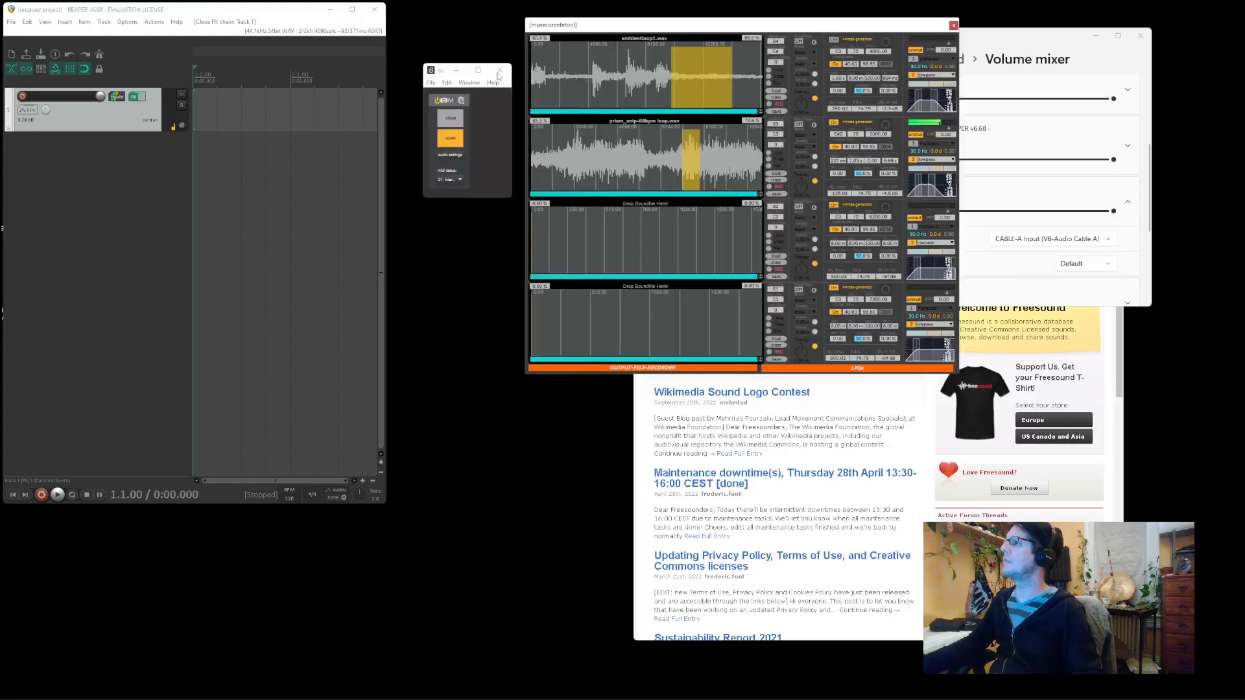
click(451, 138)
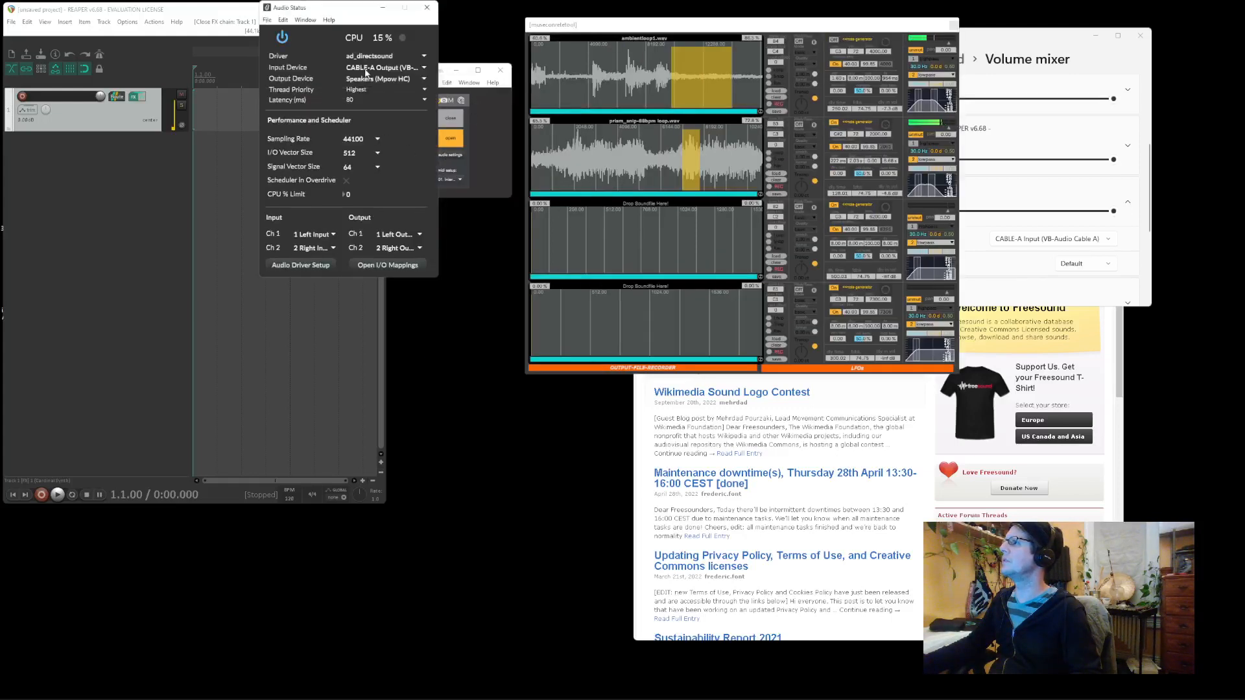
click(426, 7)
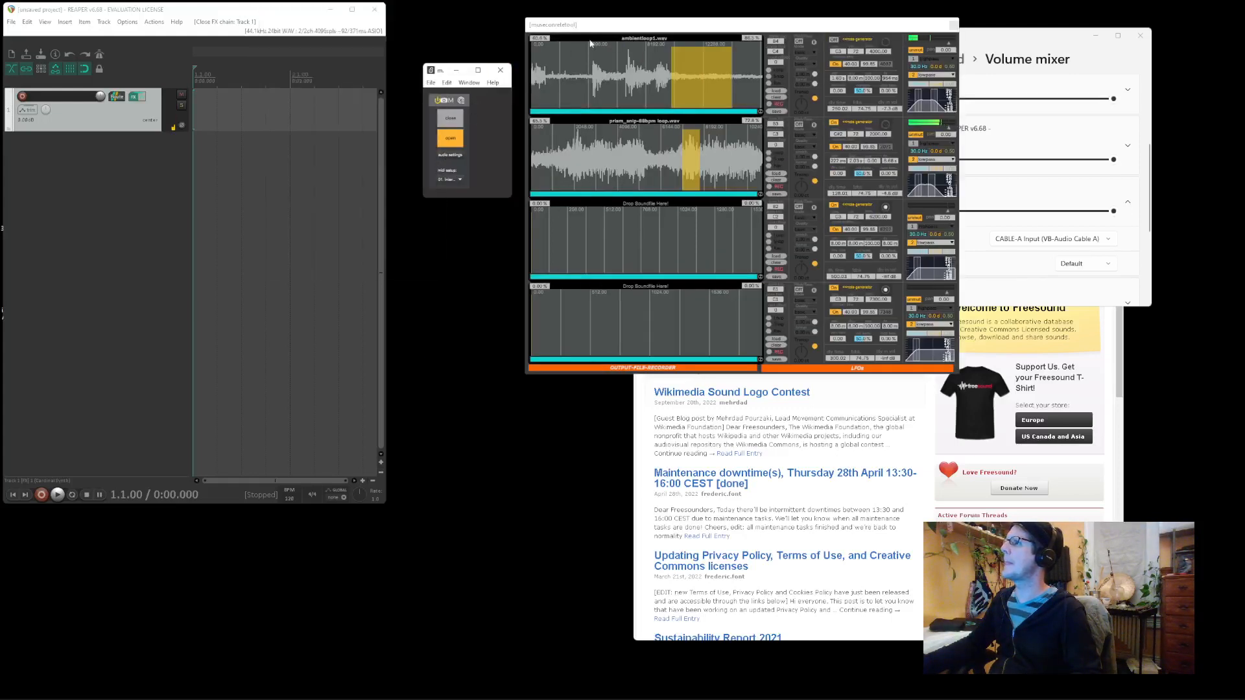
drag(590, 31, 495, 24)
click(932, 498)
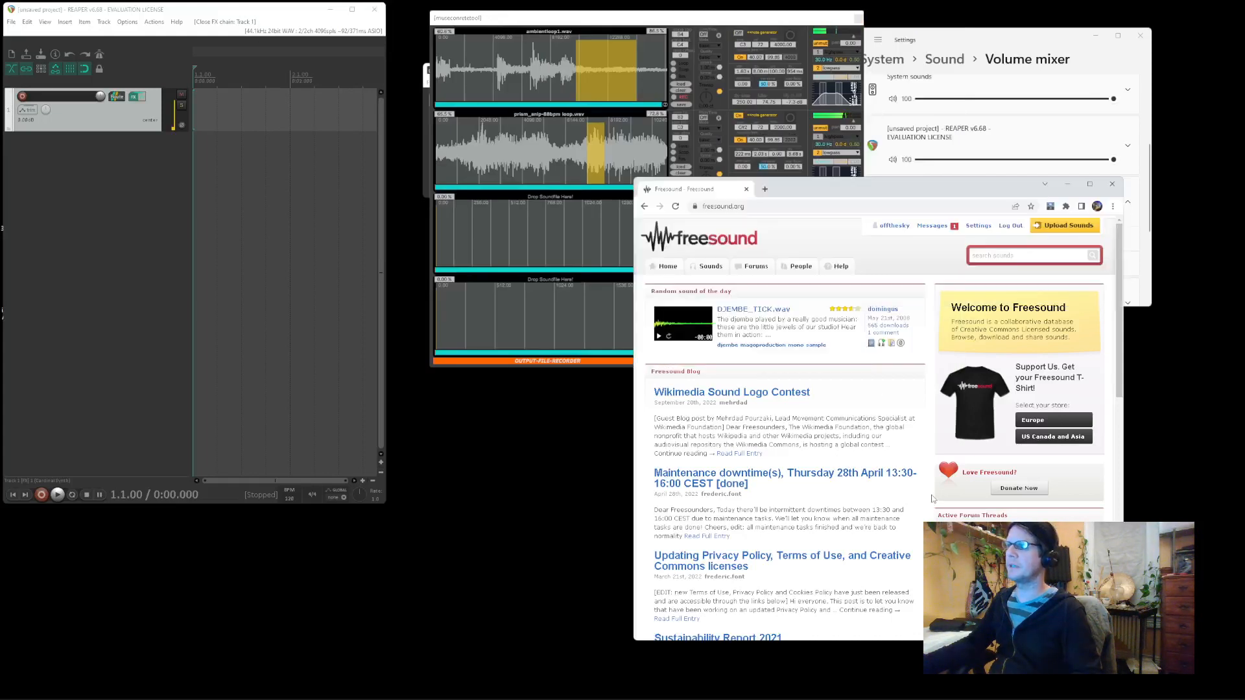
Search Freesound for 'kitchen percussion' using the suggested term
click(1005, 255)
text(kitche)
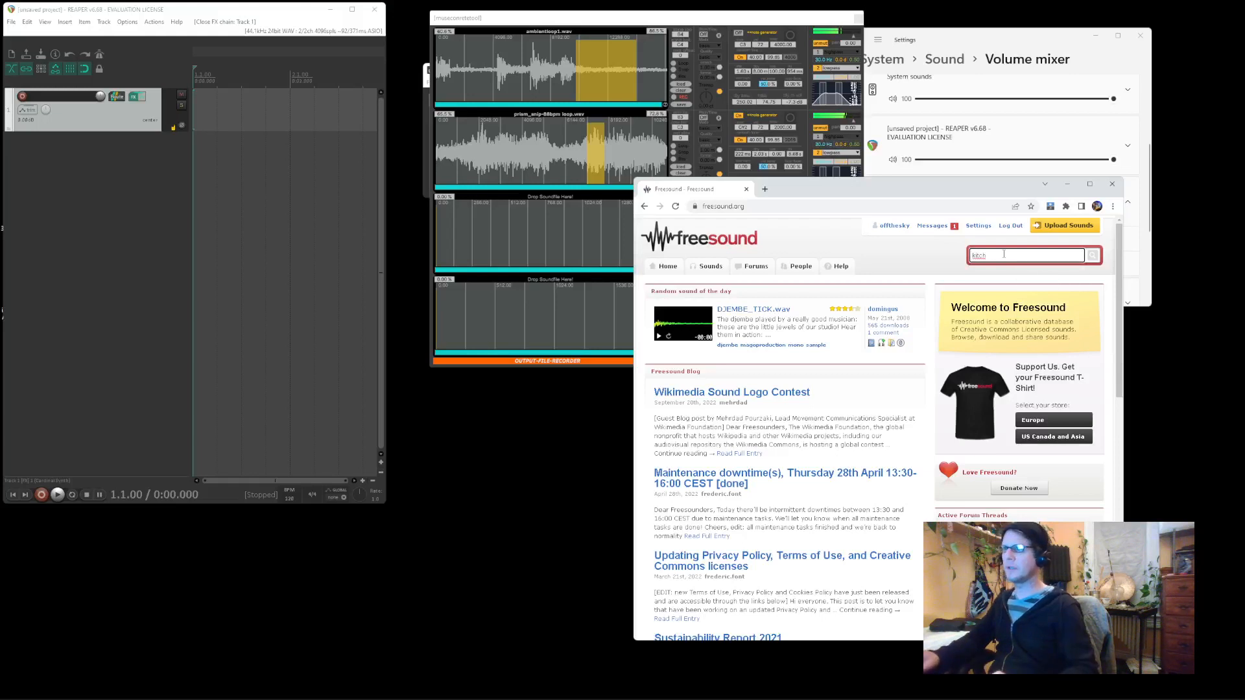
key(BackSpace)
click(1048, 277)
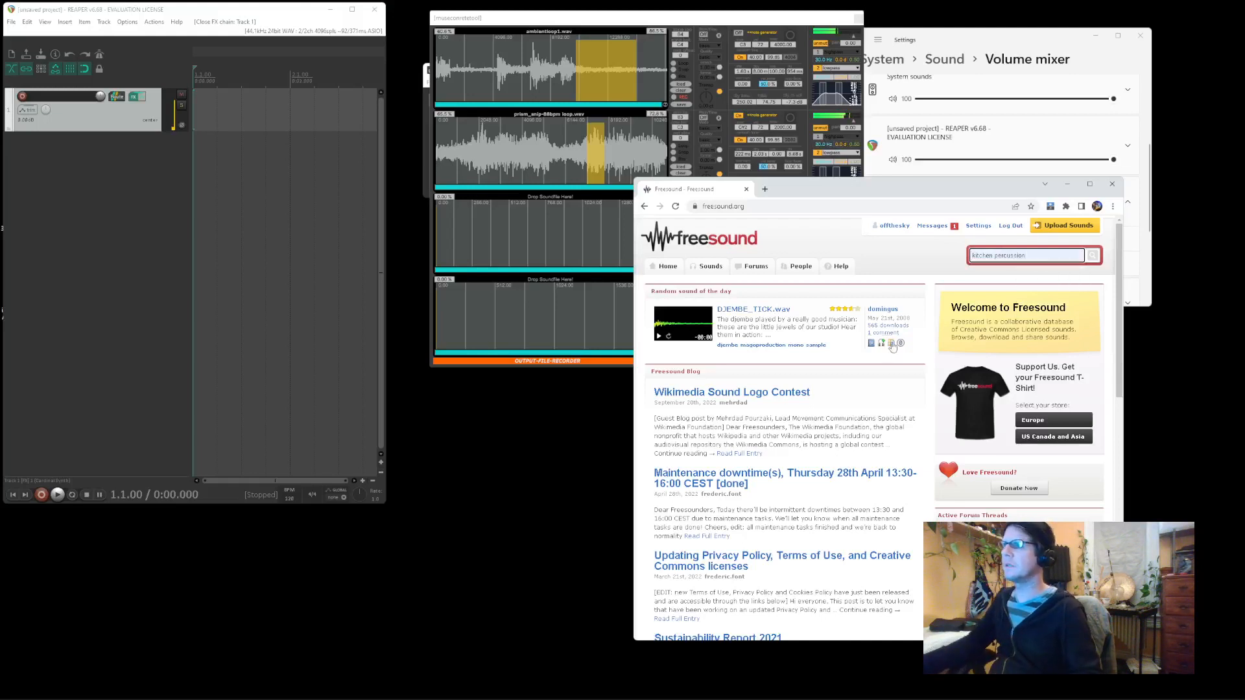
click(1099, 260)
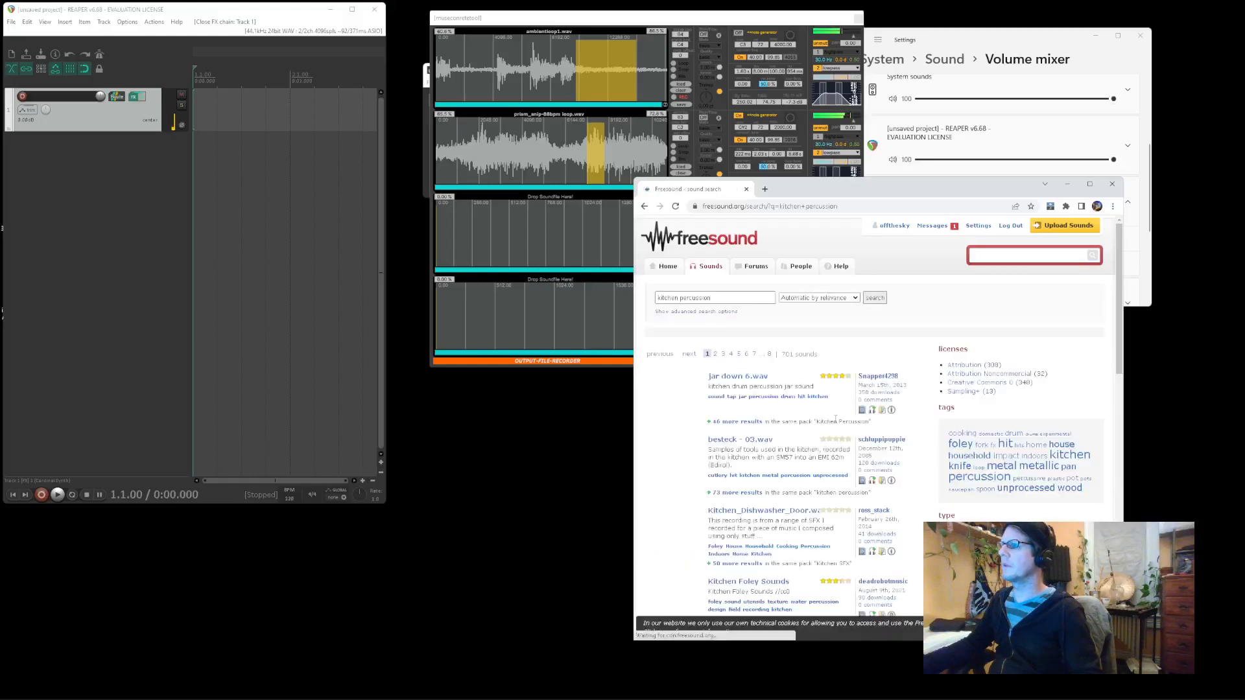
Play the Kitchen Foley Sounds preview and bring the sampler window forward
scroll(836, 422, down, 5)
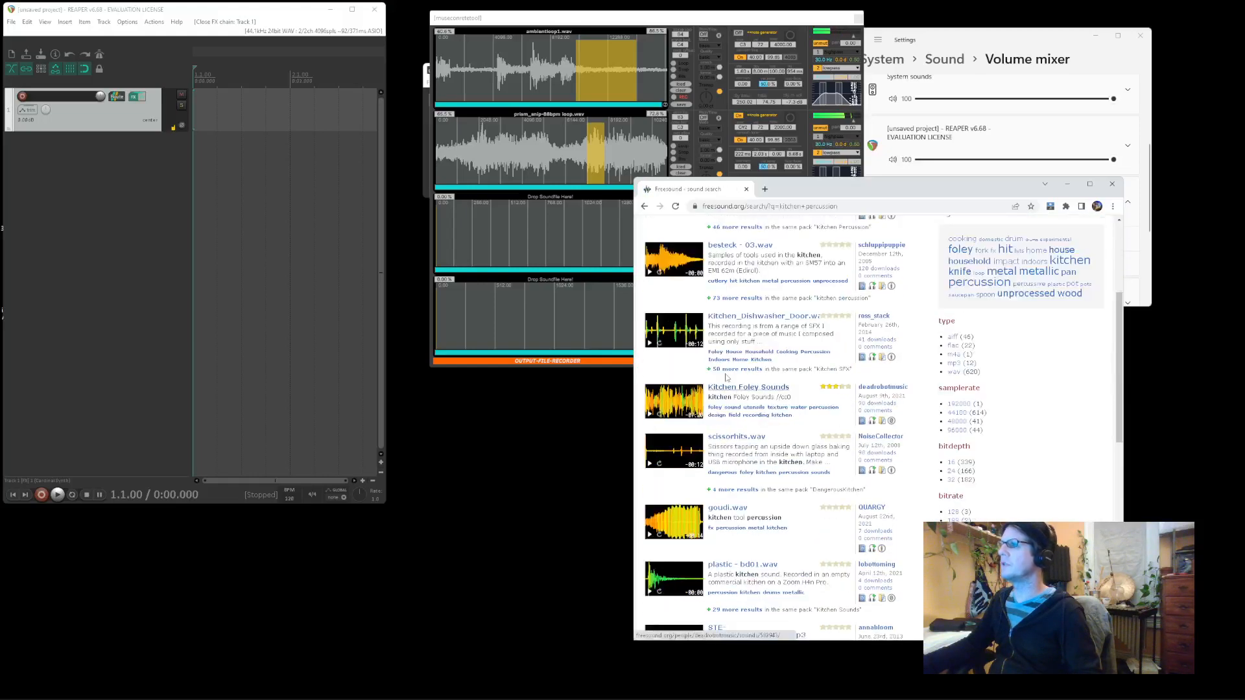
click(649, 414)
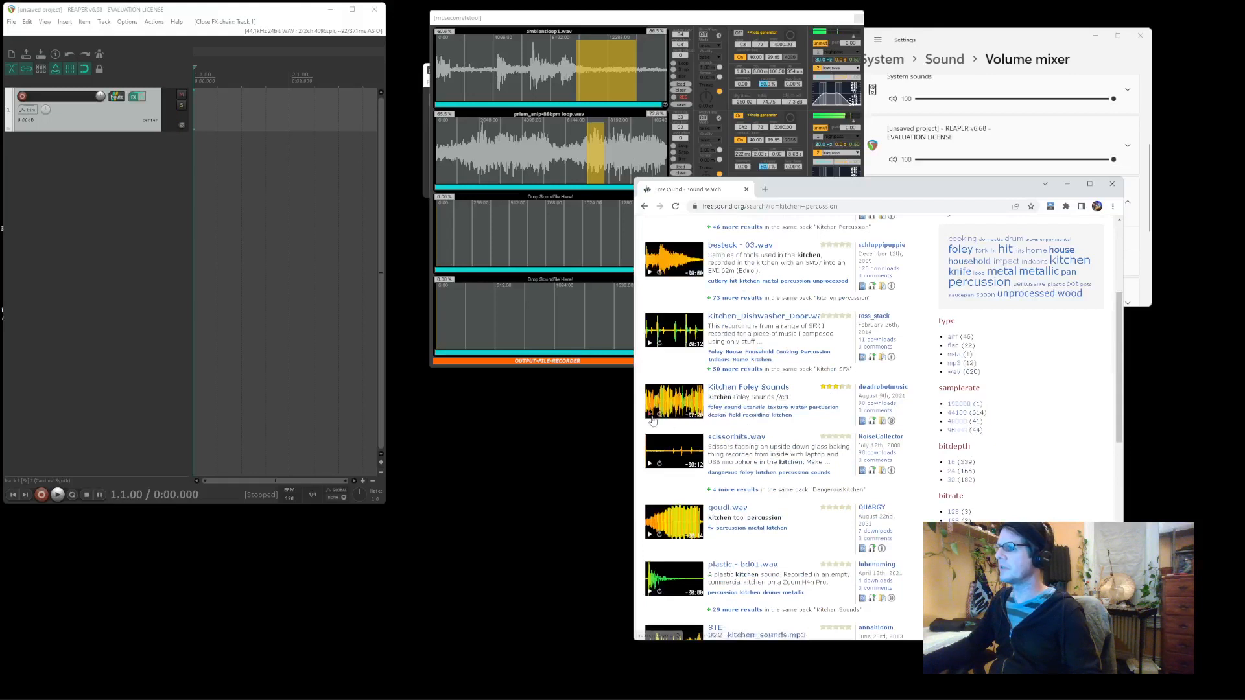
click(622, 211)
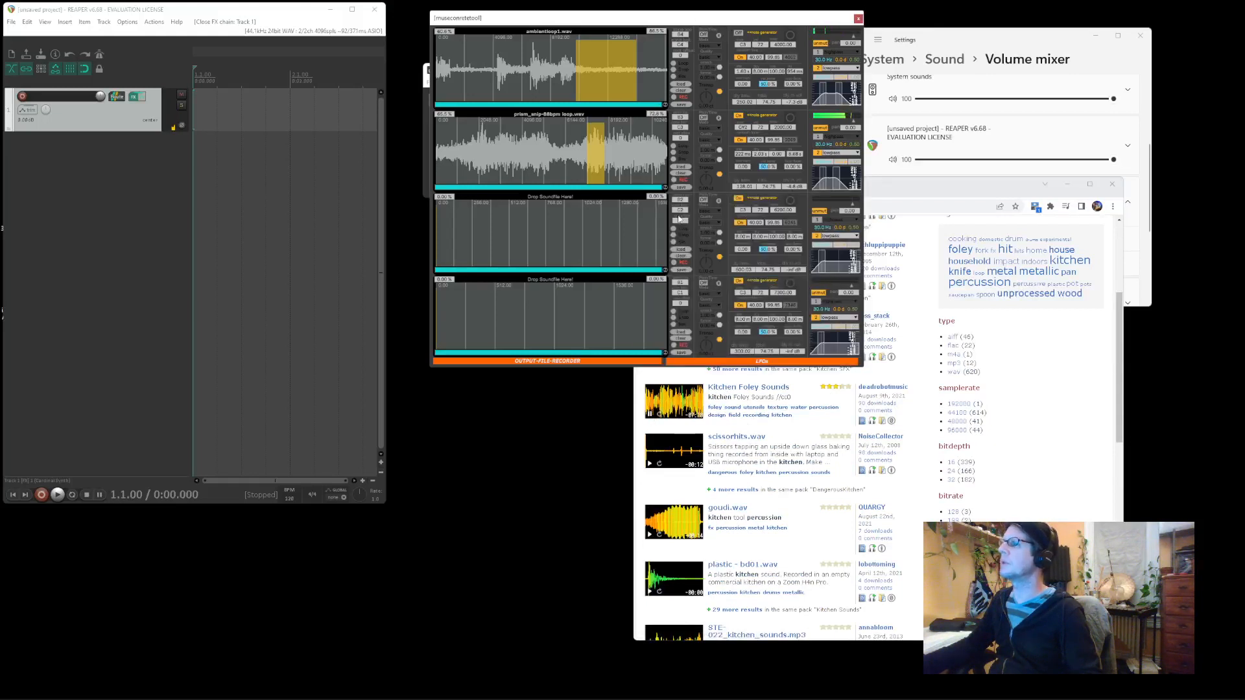
Record the Kitchen Foley Sounds preview into the third sound slot
click(676, 262)
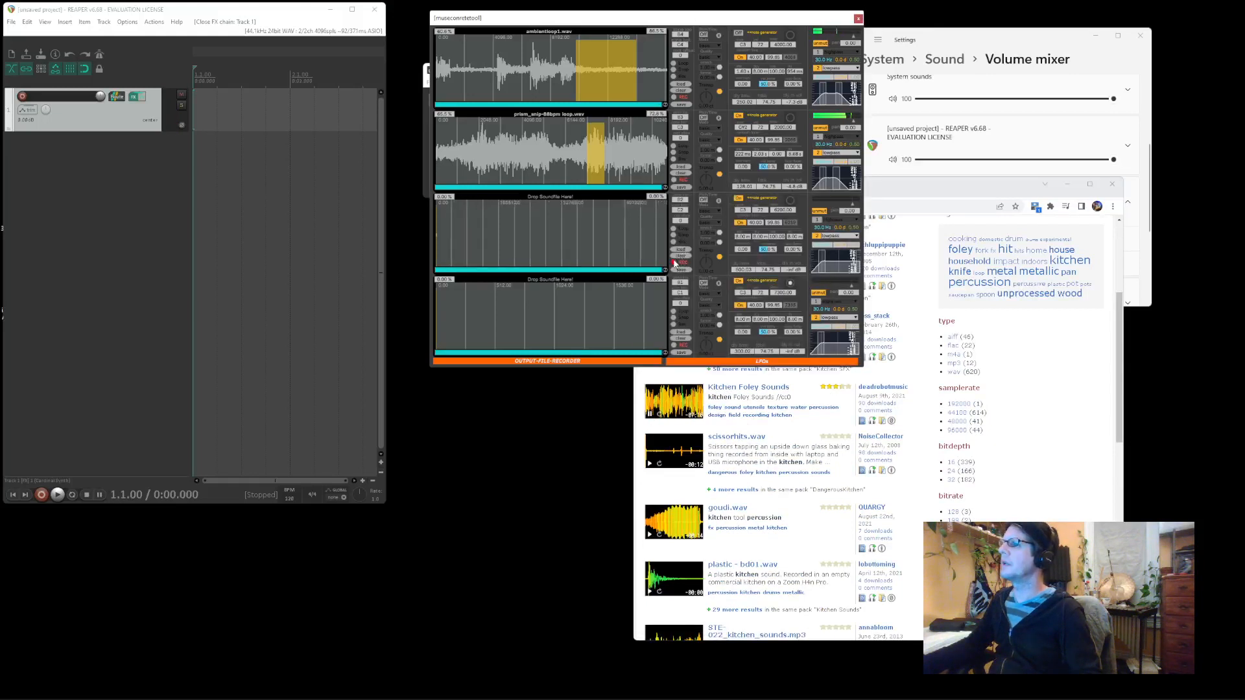
click(894, 189)
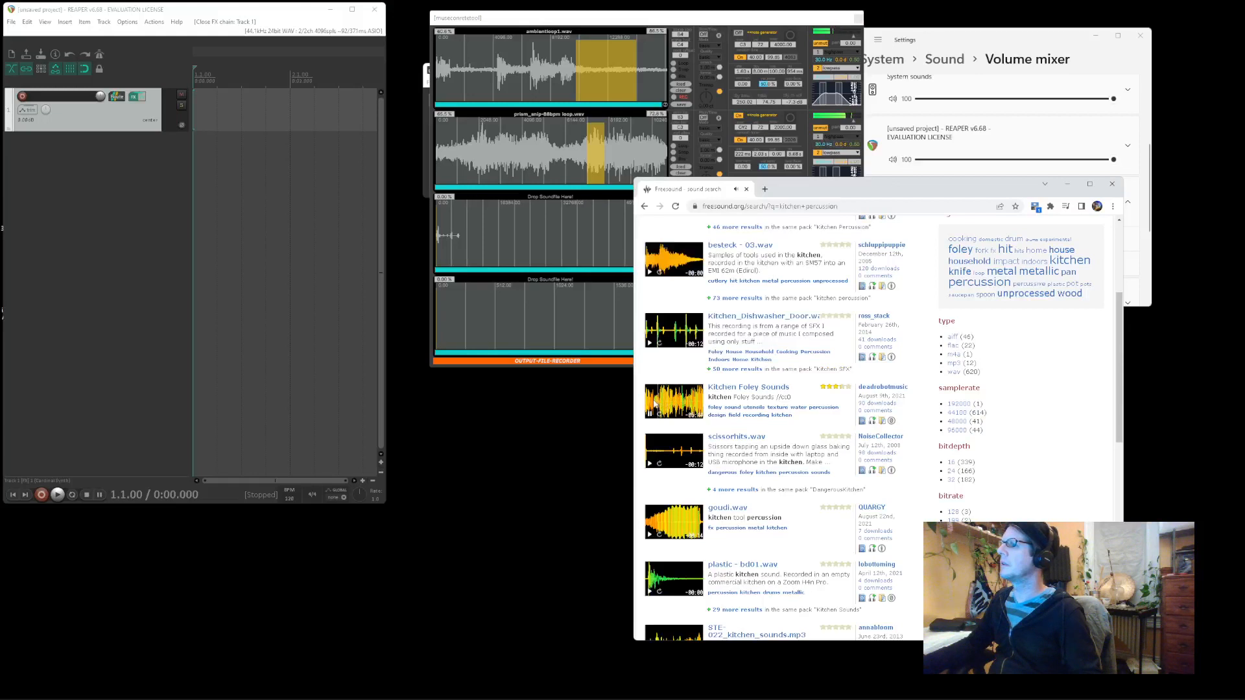
click(647, 23)
click(675, 264)
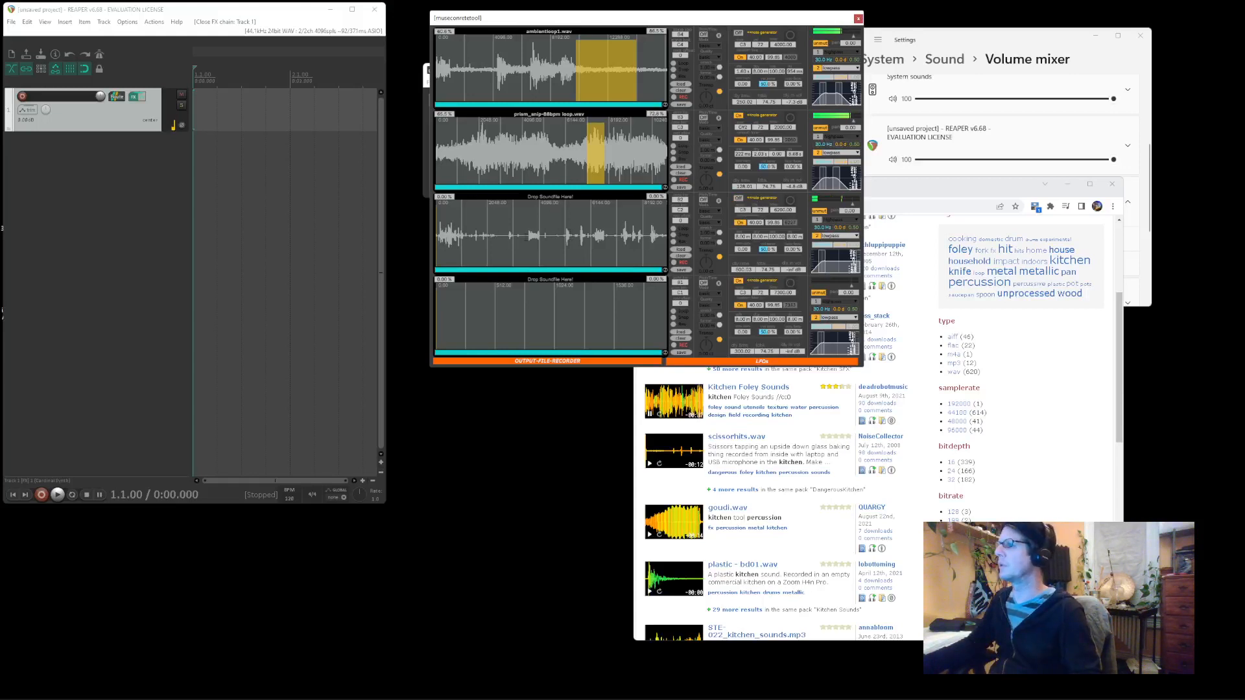
Mark a playback region on the third recording and set its release to 165 ms
drag(522, 237, 470, 236)
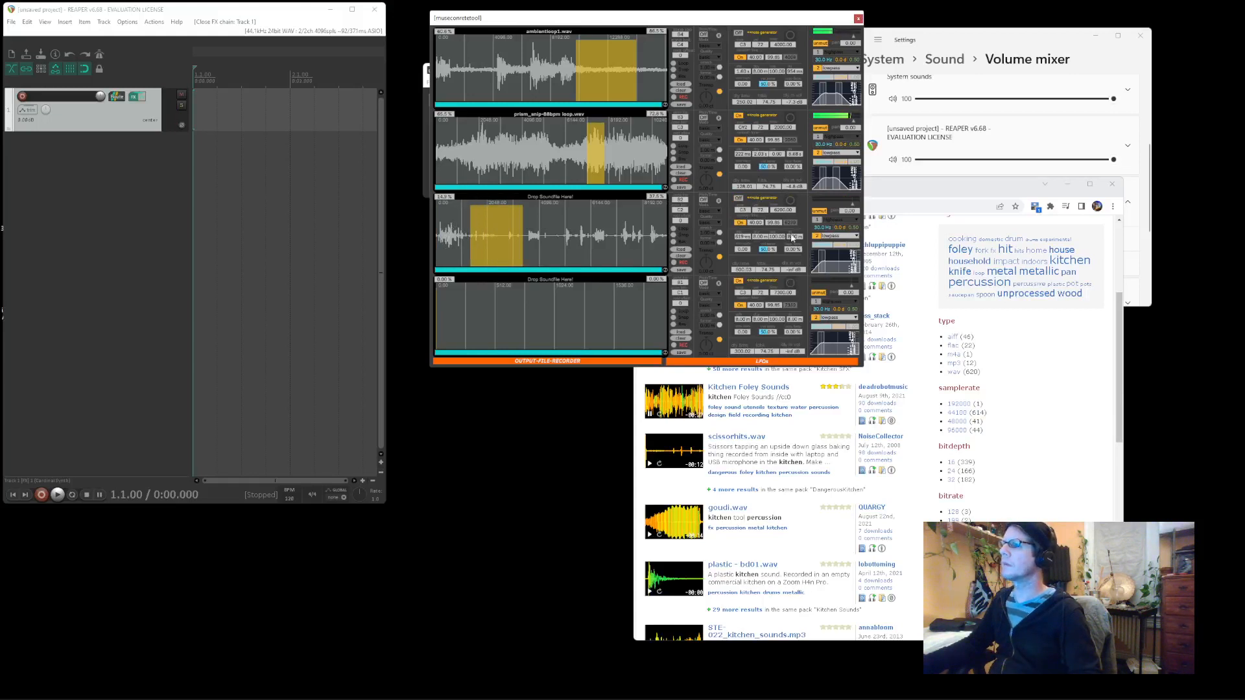
drag(792, 237, 792, 224)
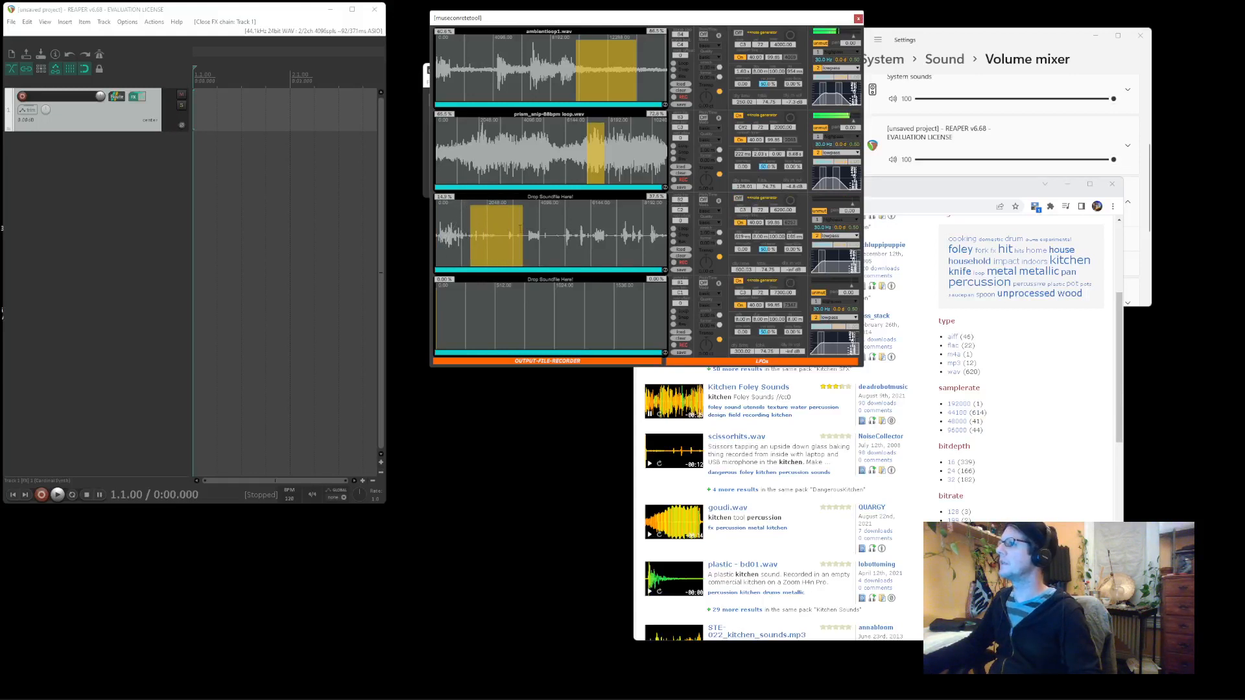
right_click(115, 124)
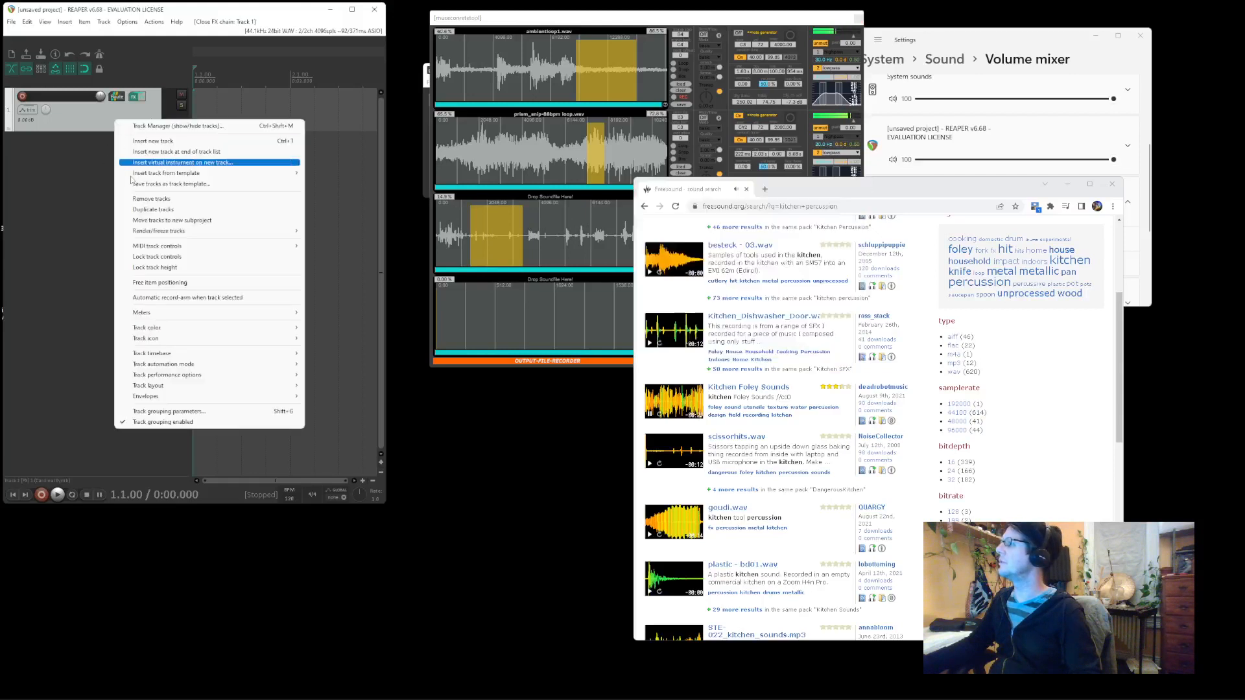
Duplicate the track and add JS: MIDI Transpose Notes to track 2, transposing -24 semitones
click(148, 210)
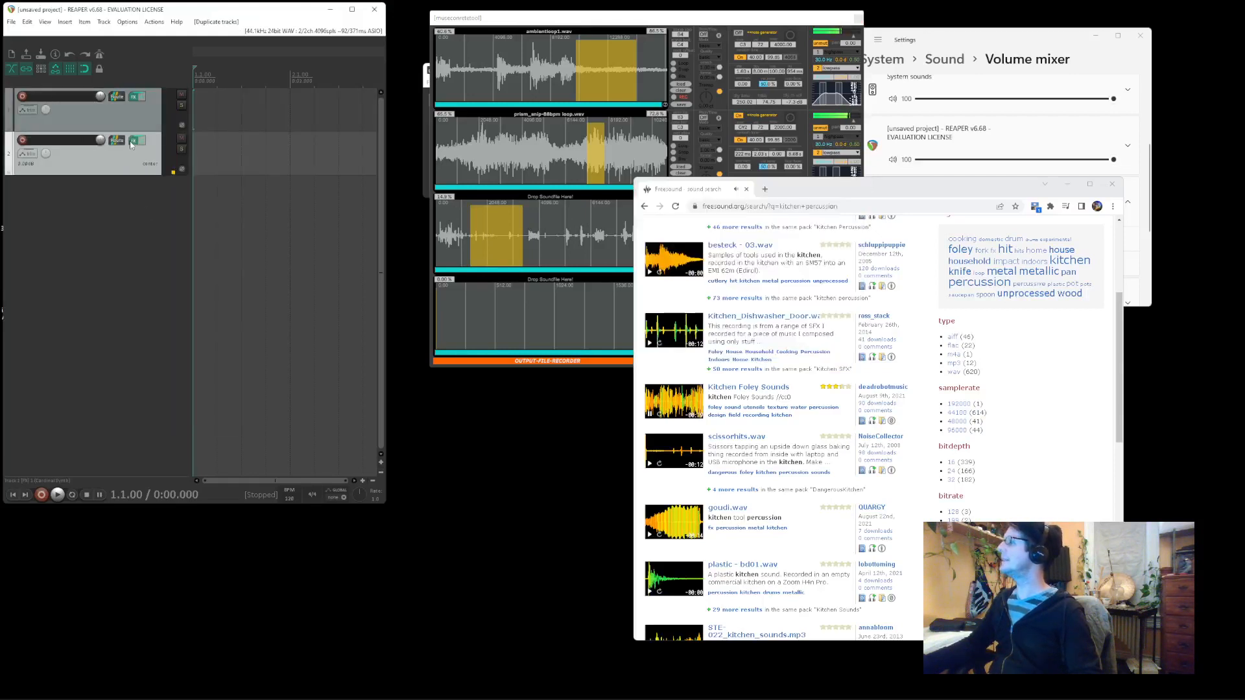
click(132, 143)
double_click(54, 104)
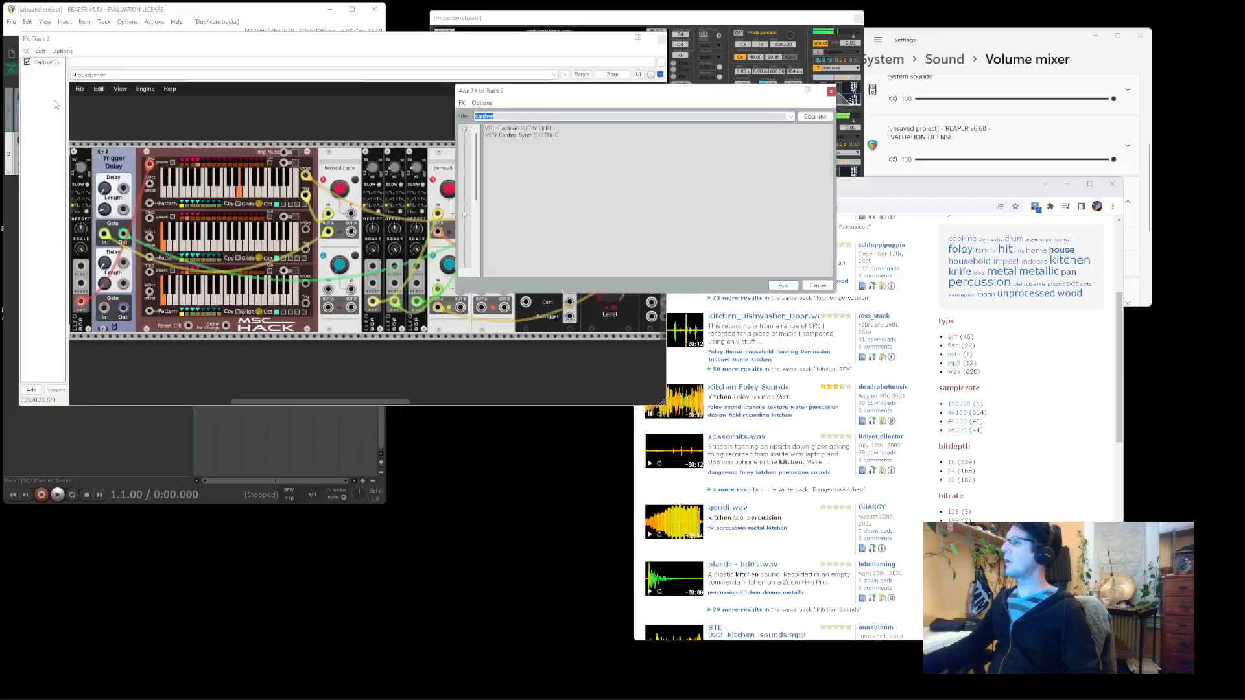
text(tran)
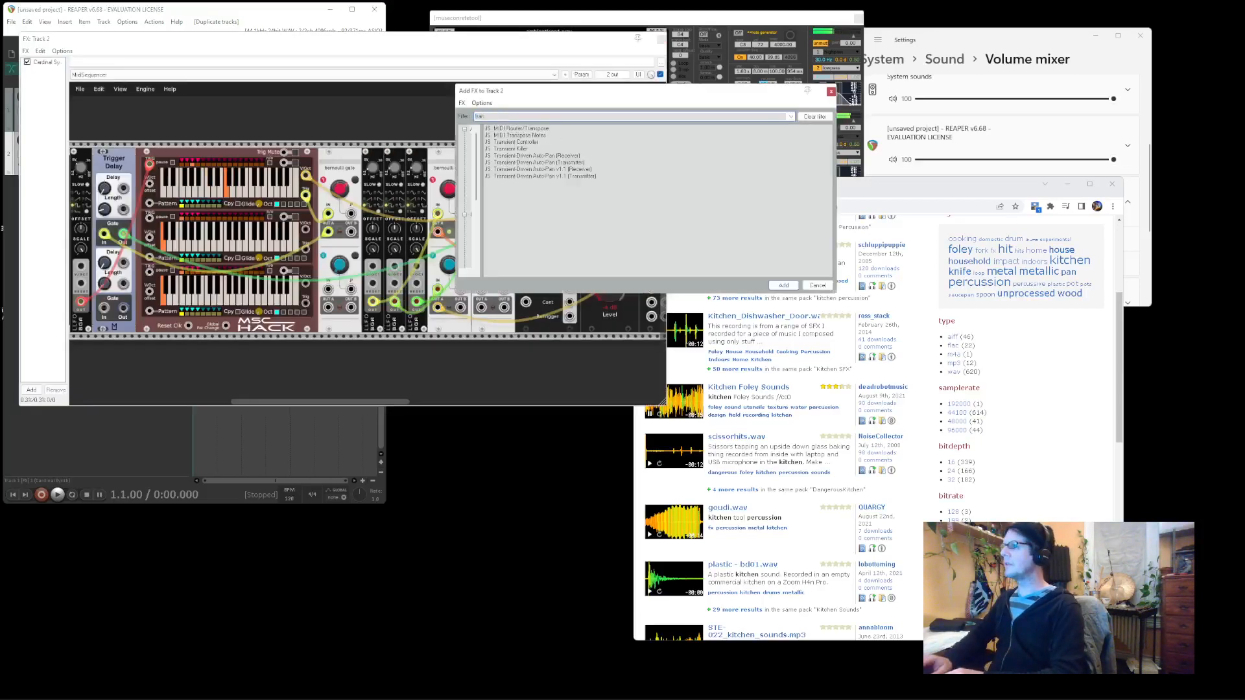
text(spose)
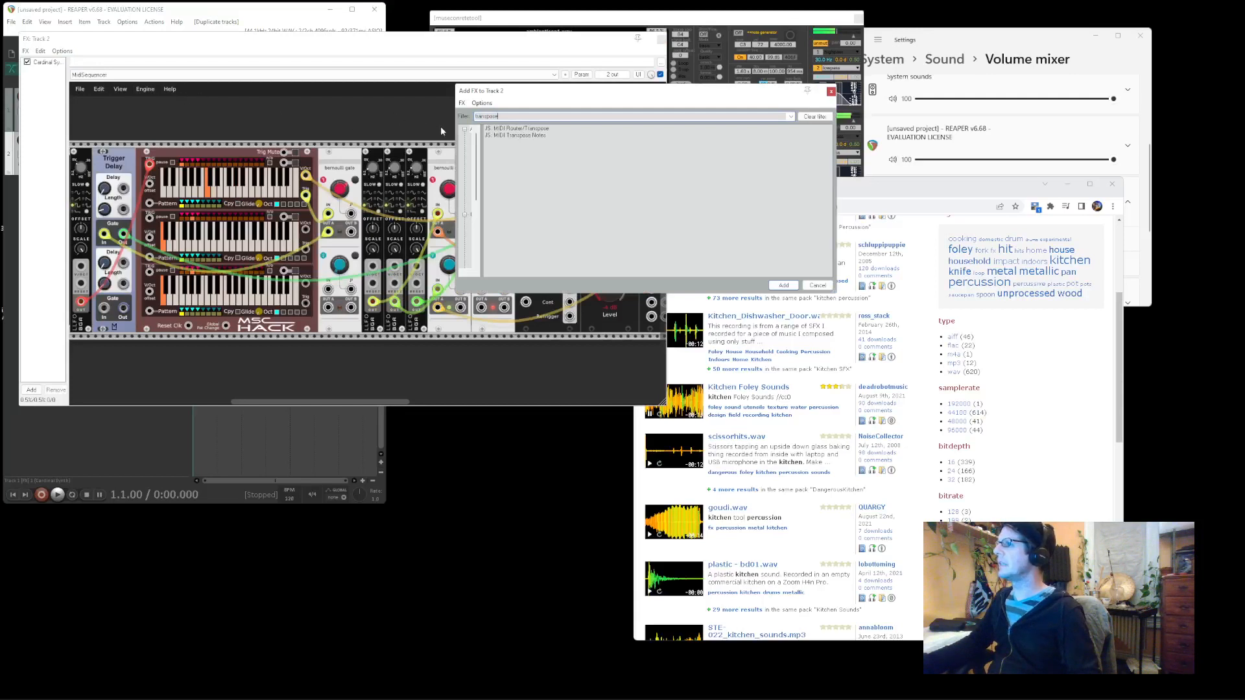
click(46, 89)
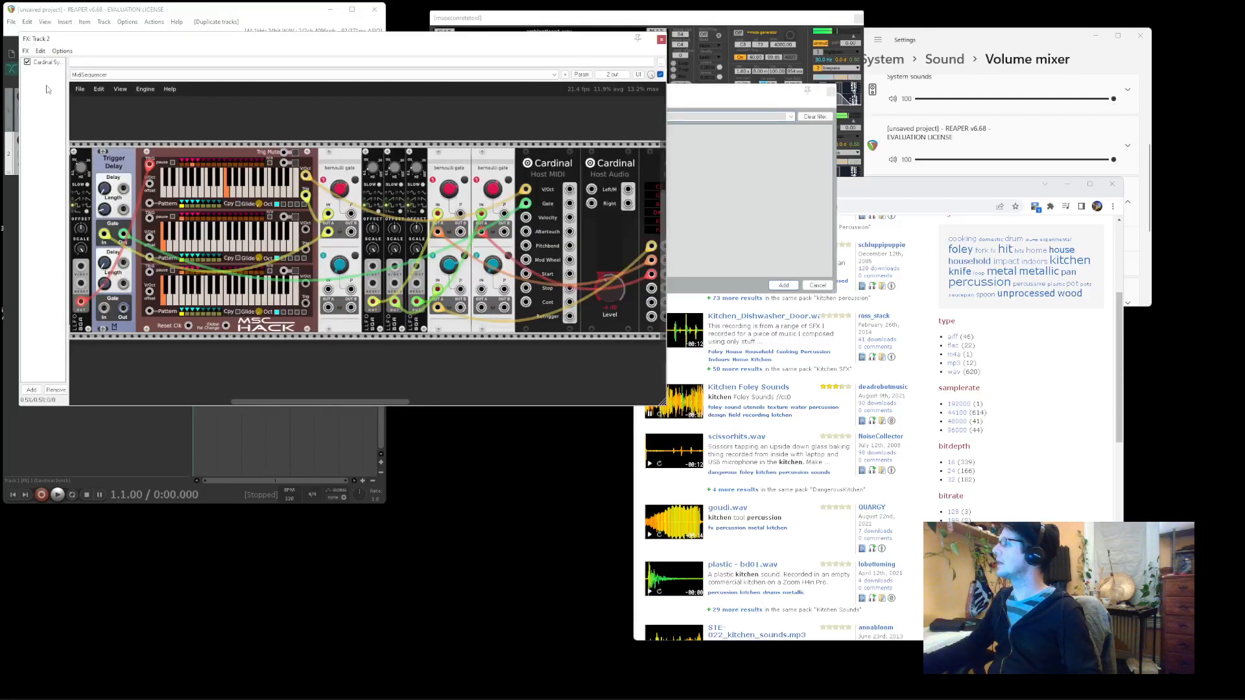
click(287, 98)
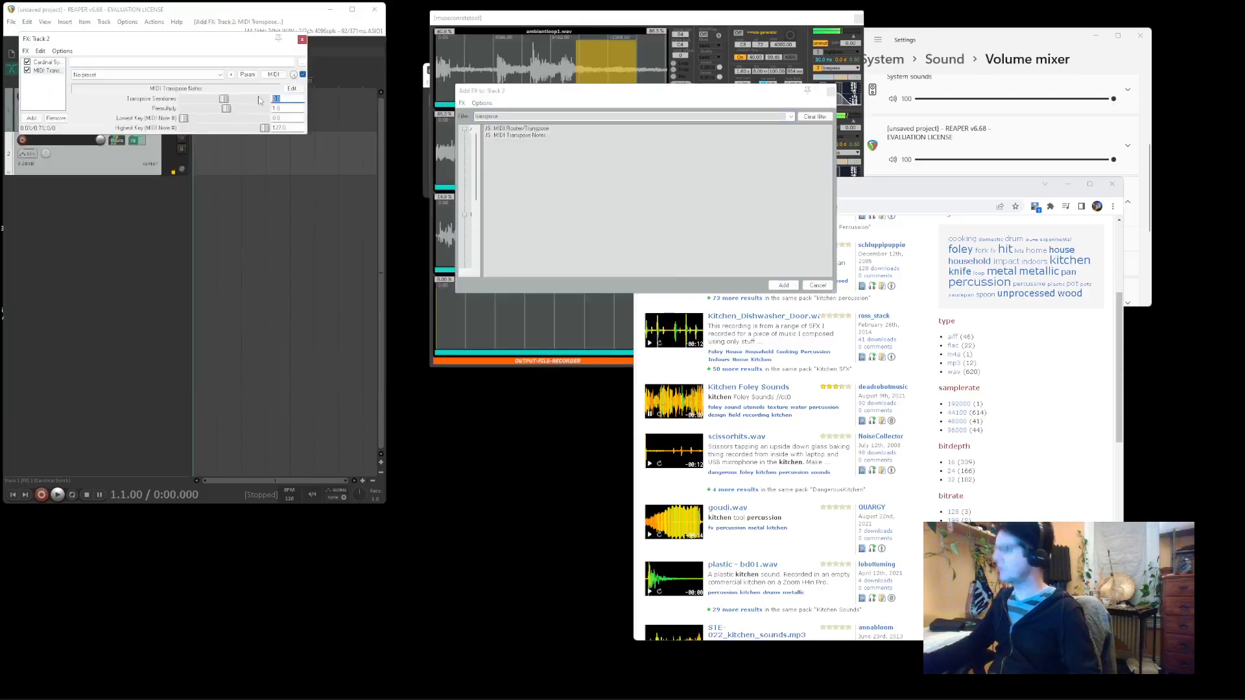
text(-24)
key(Return)
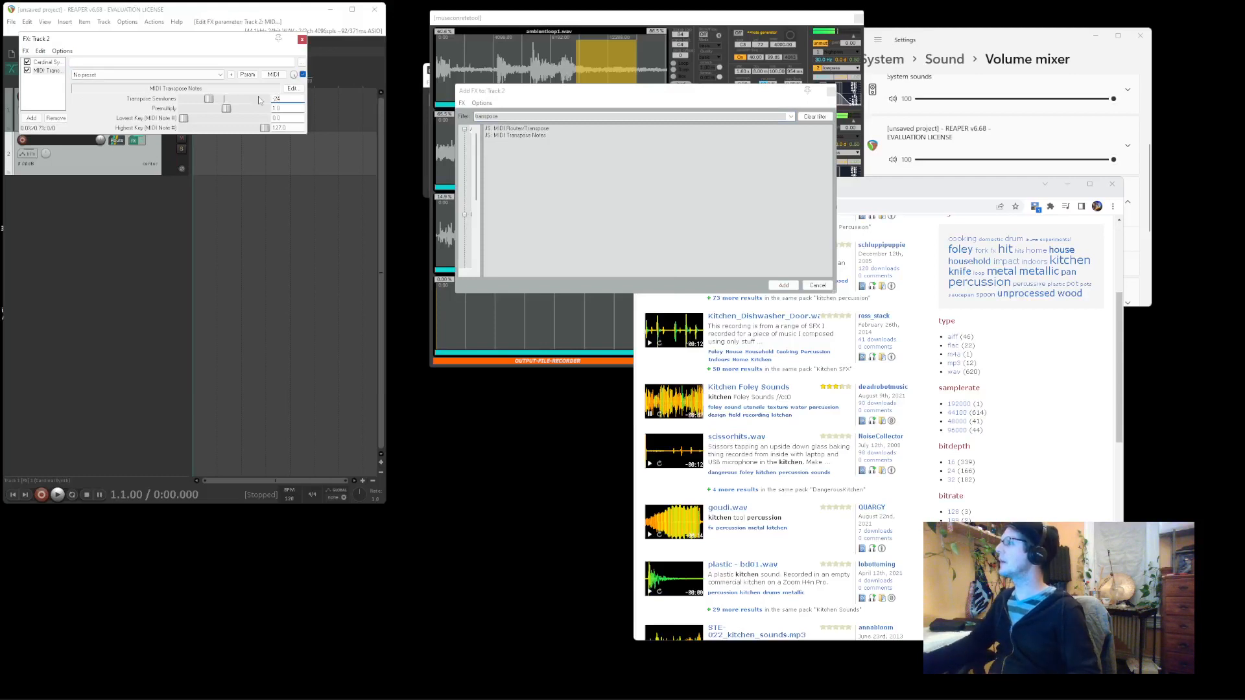
click(580, 24)
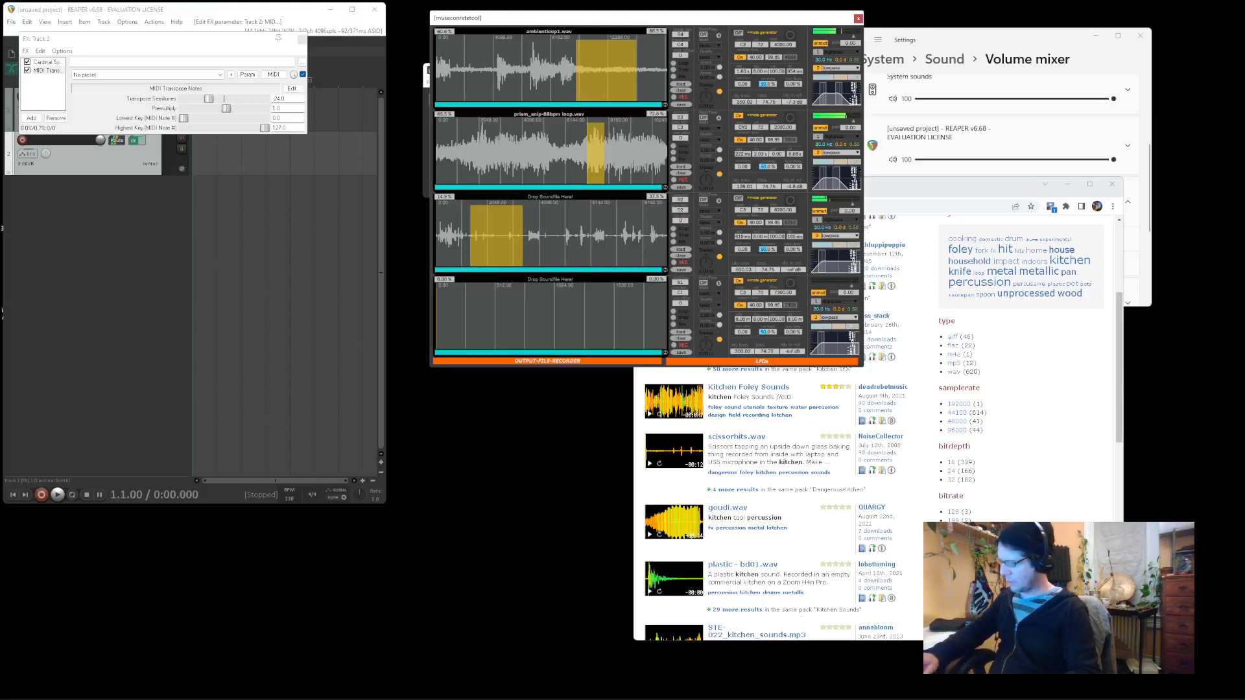
Reshape the third slot's playback region and change the second slot's 2000.00 value to 4000
drag(575, 243, 490, 233)
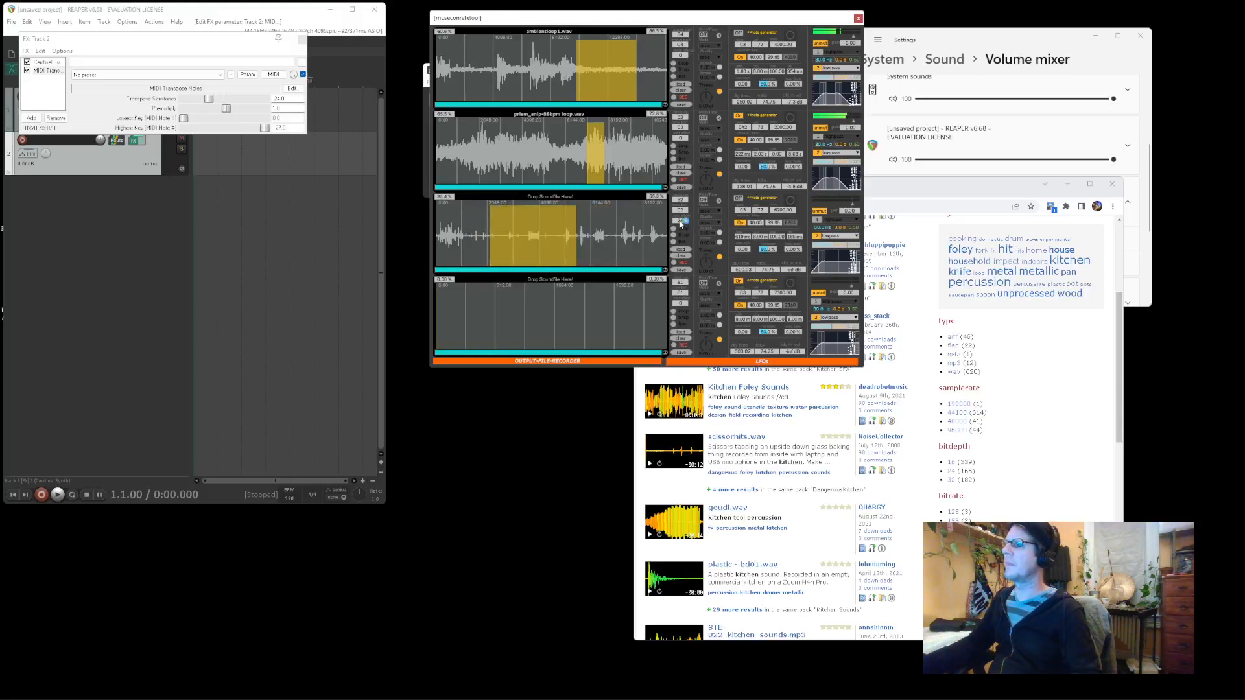
drag(620, 239, 487, 232)
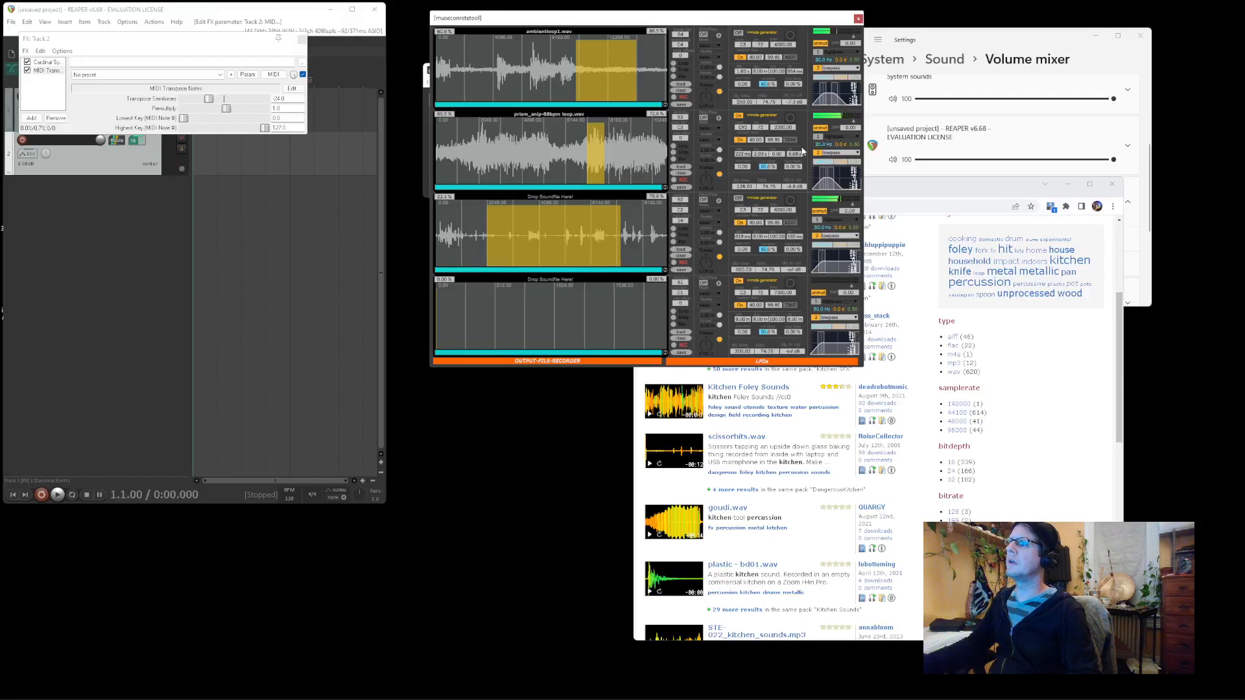
click(787, 128)
text(4000)
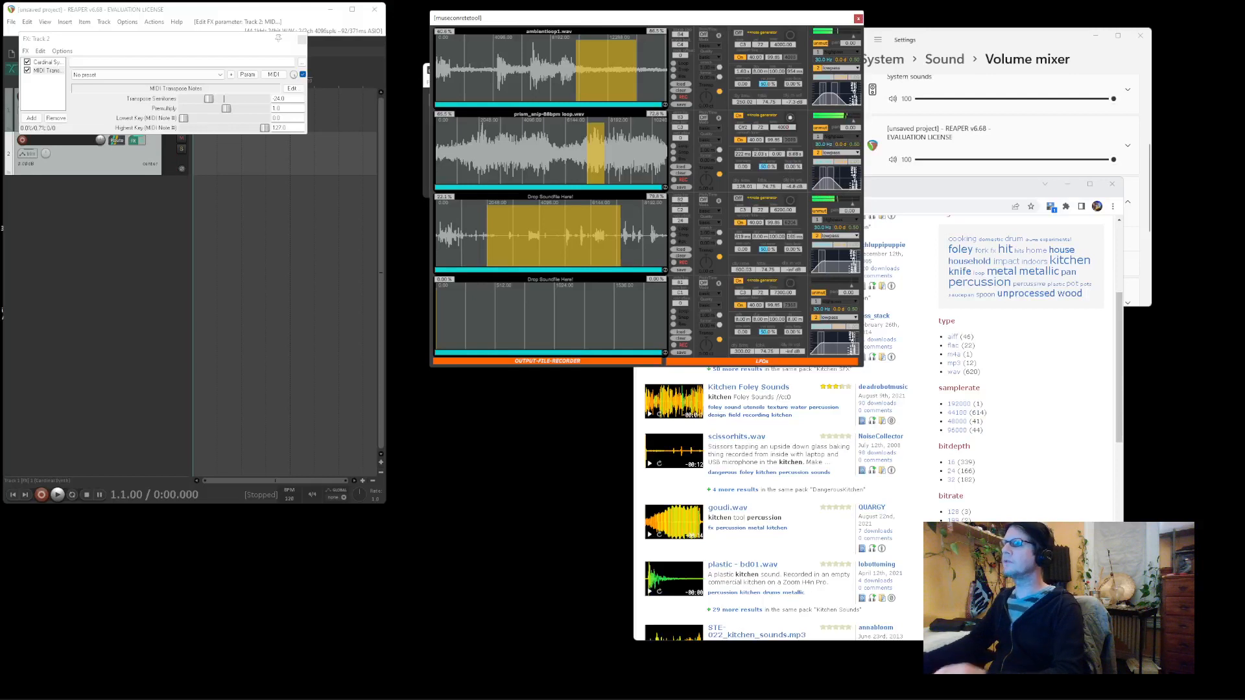
key(Return)
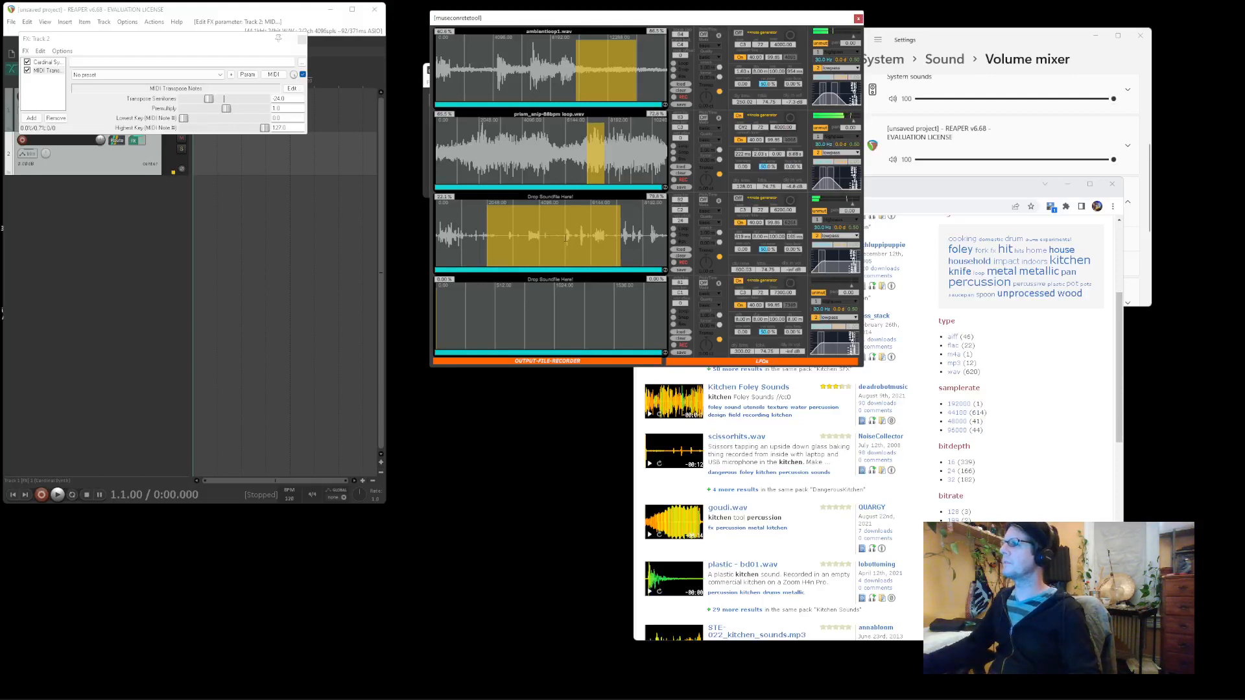
click(681, 332)
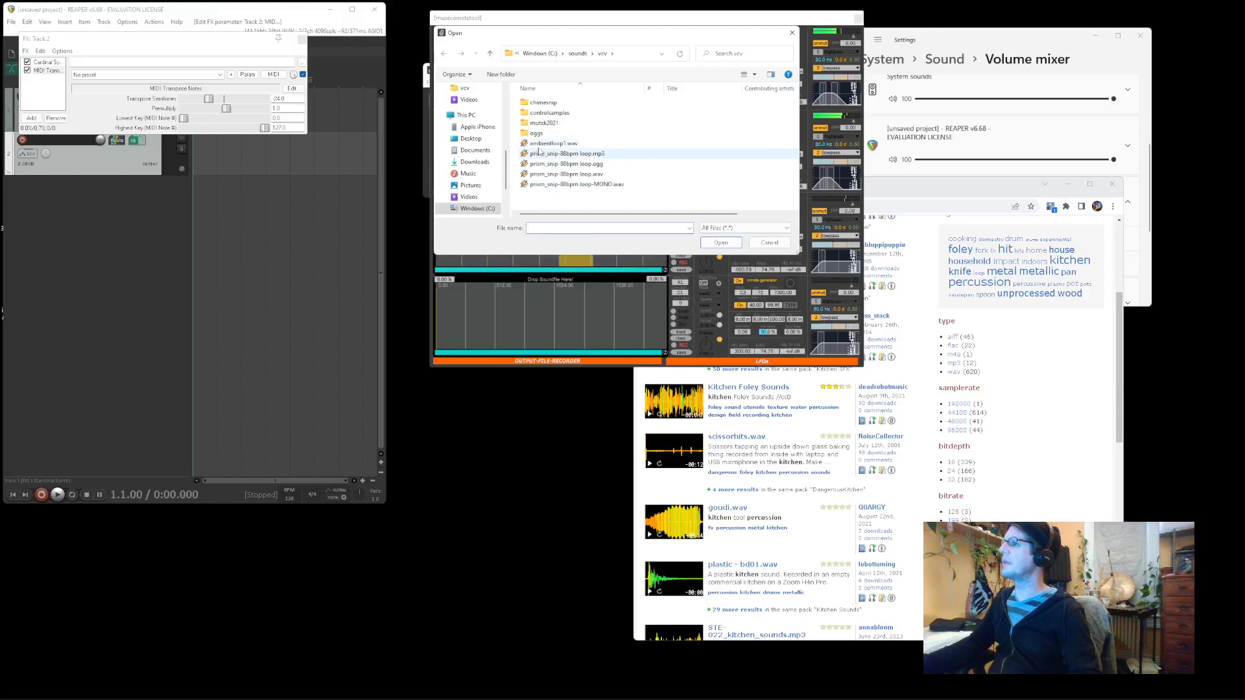
Load ambientloop1.wav into the fourth slot, mark a tiny playback region, and set sustain to 0.00
double_click(549, 144)
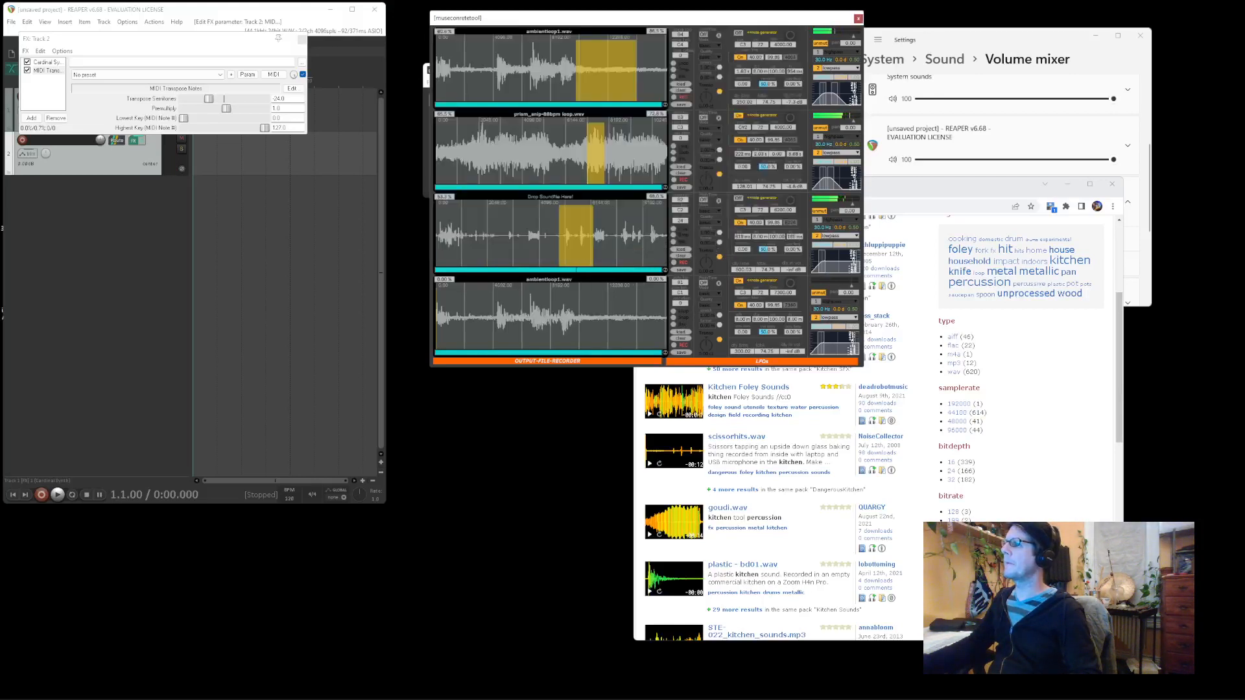
drag(577, 307, 582, 306)
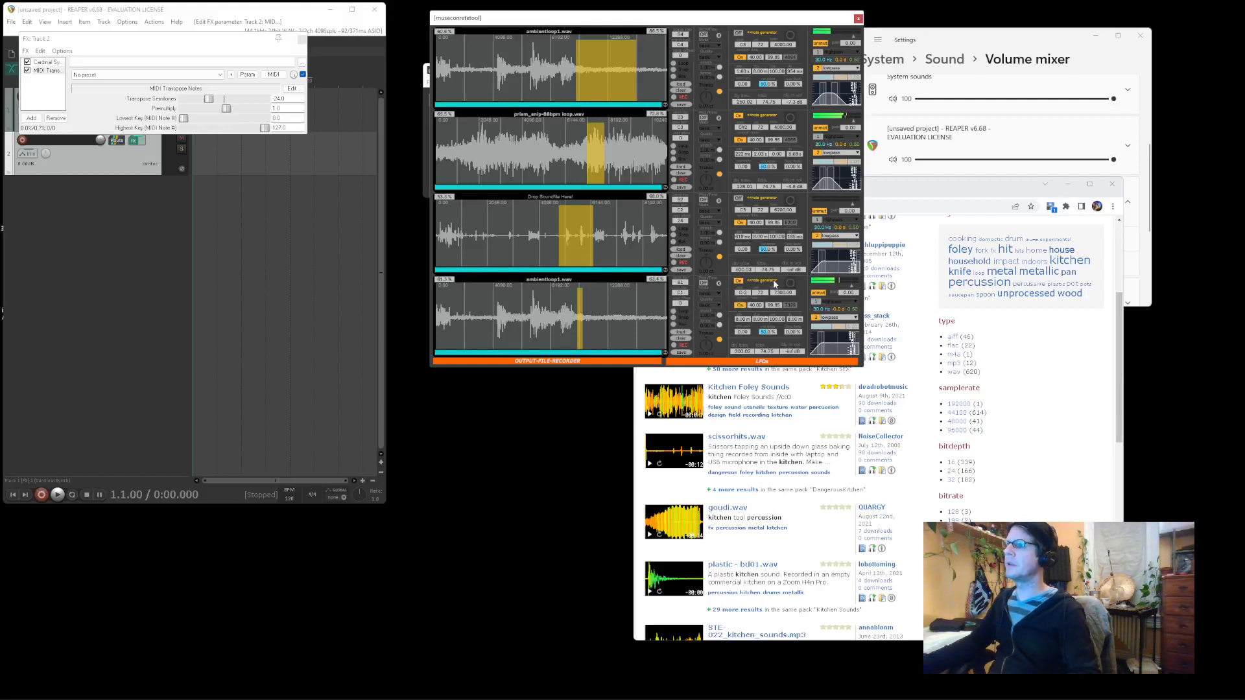
drag(795, 320, 762, 304)
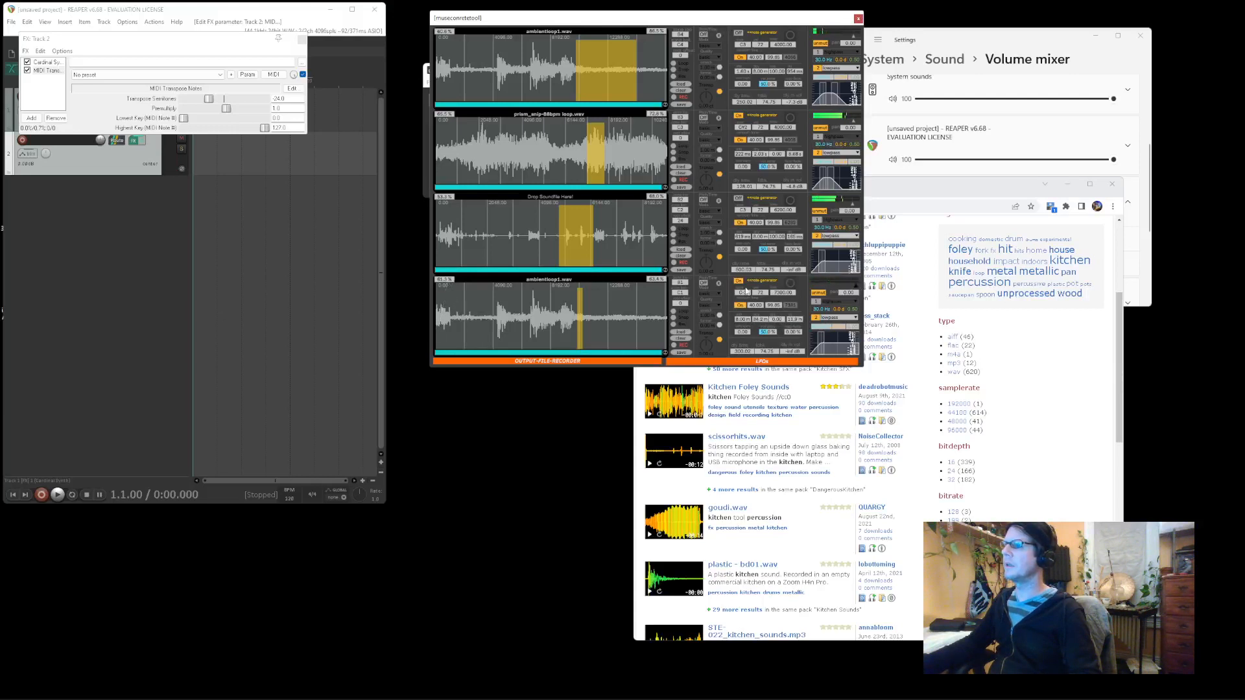
Set the fourth slot's rate to 2000, enable its highpass filter, and raise decay to 133 ms
click(784, 293)
text(2)
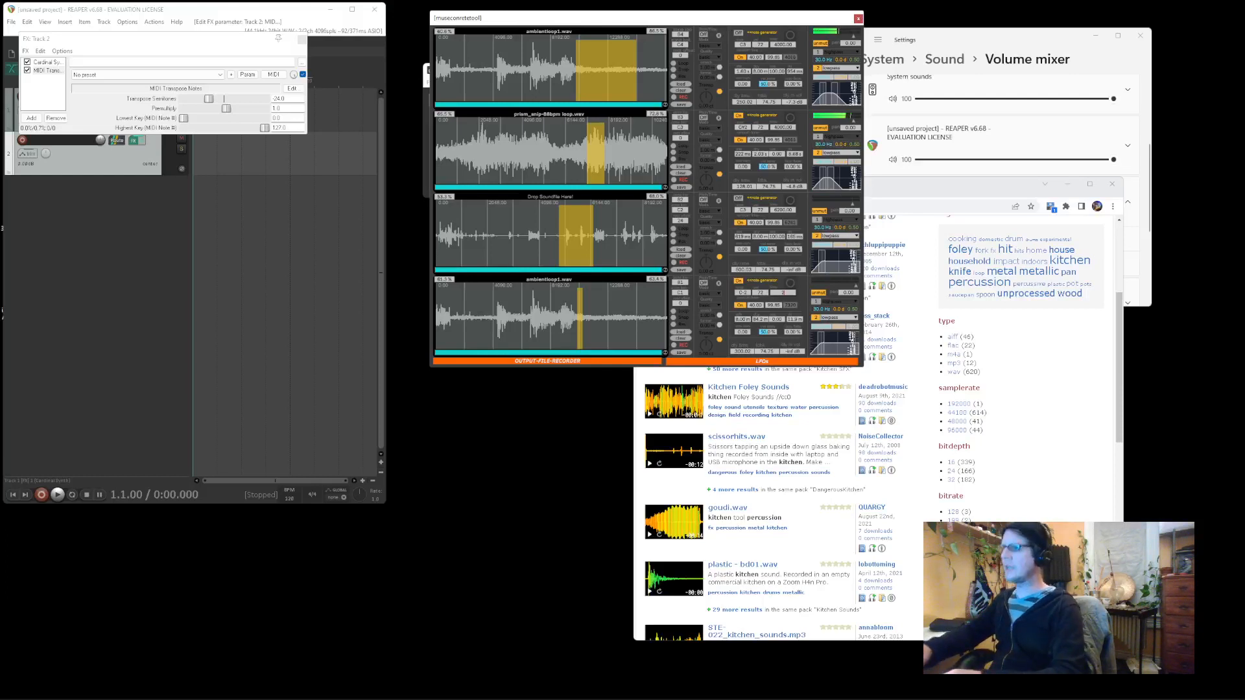
text(000)
key(Return)
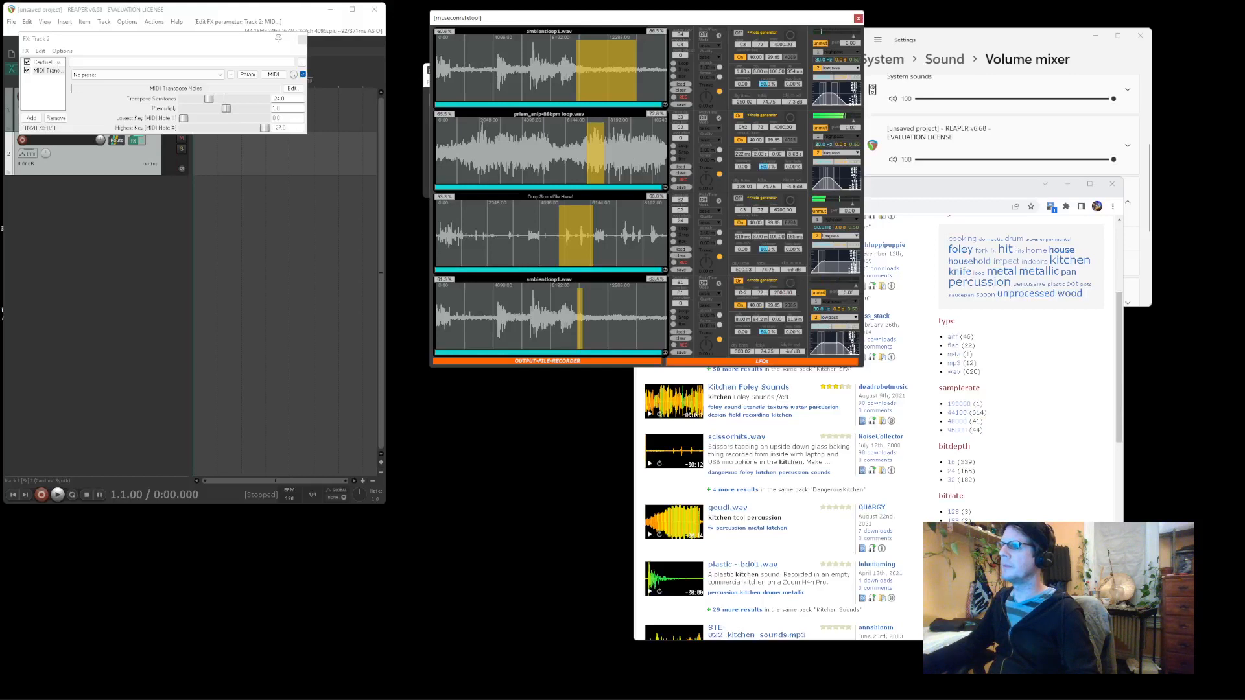
click(820, 304)
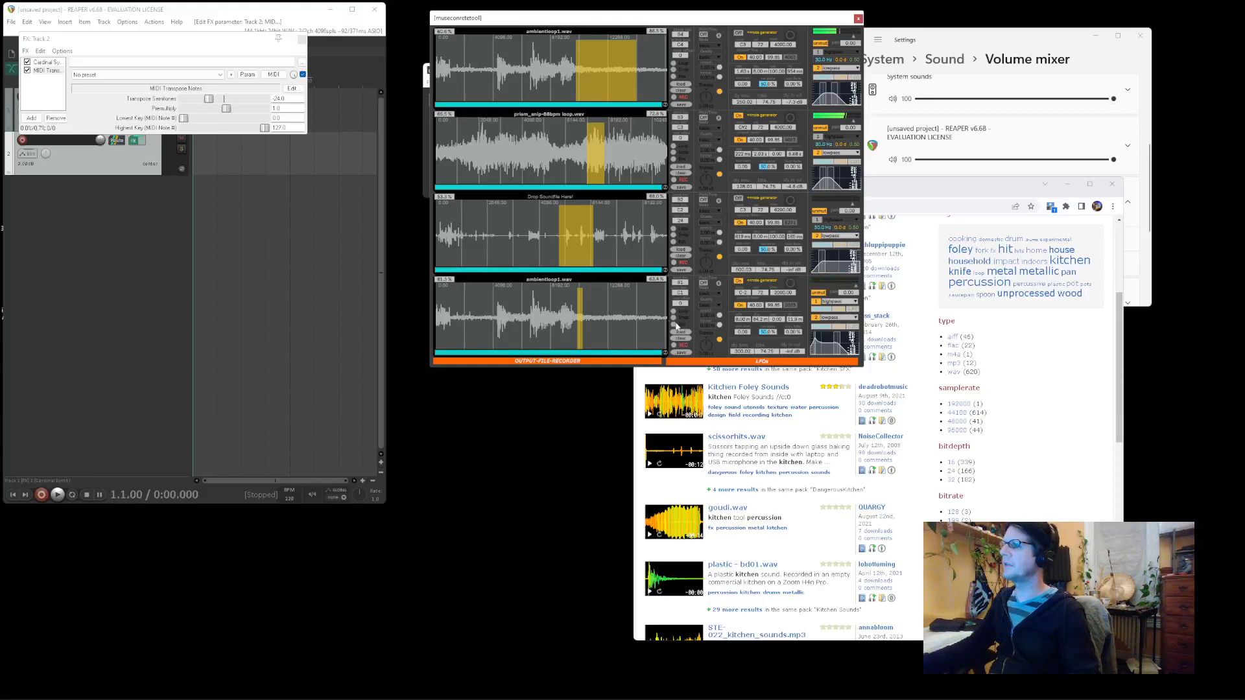
drag(759, 320, 759, 317)
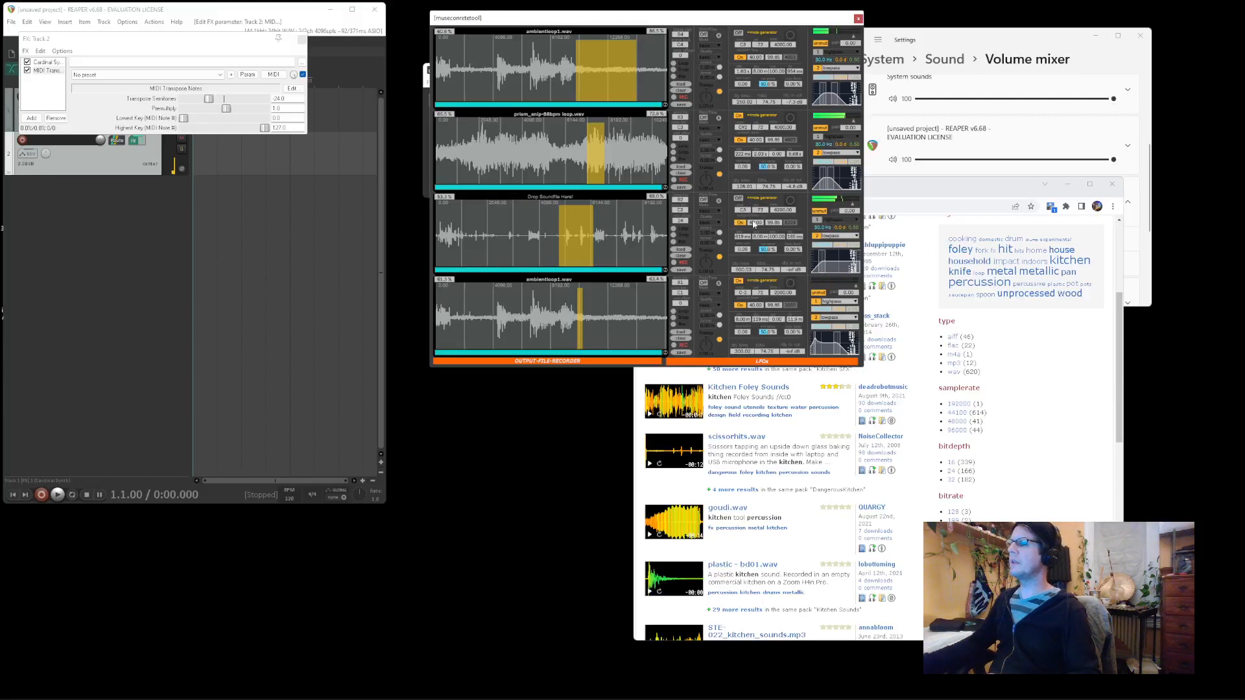
Open the LFO editor, draw a falling curve for the second LFO, and send it to Vol D
click(768, 362)
drag(201, 164, 300, 178)
drag(168, 181, 195, 175)
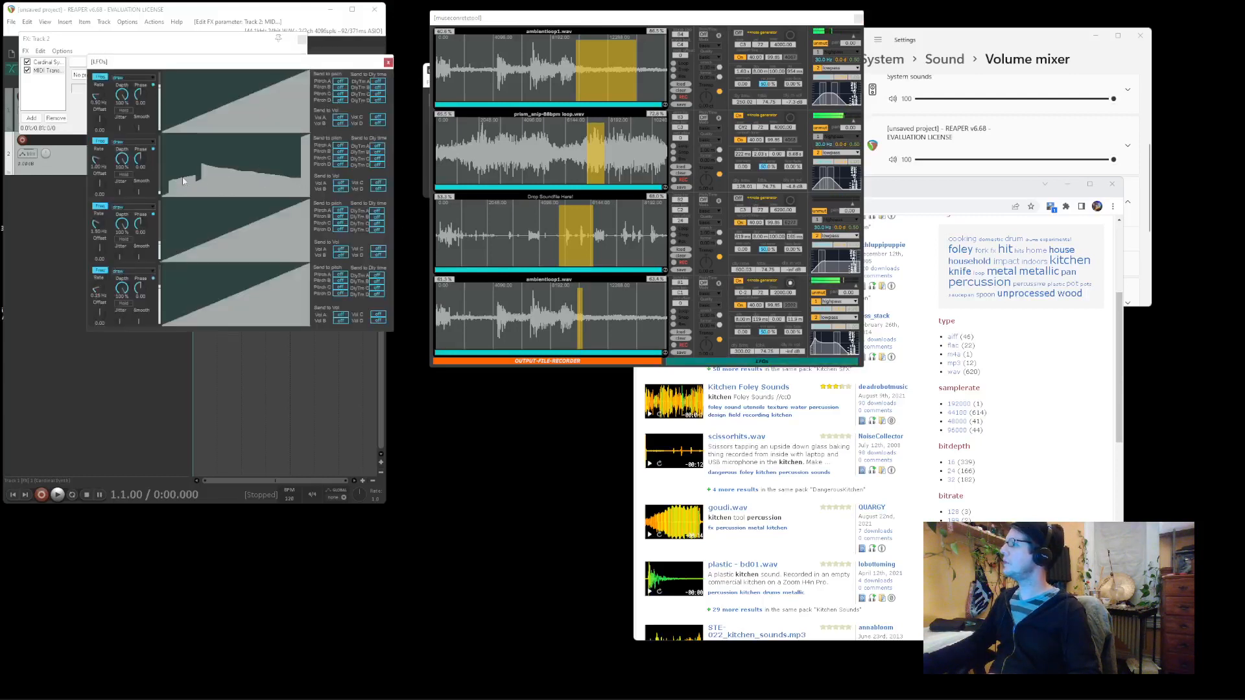
click(379, 185)
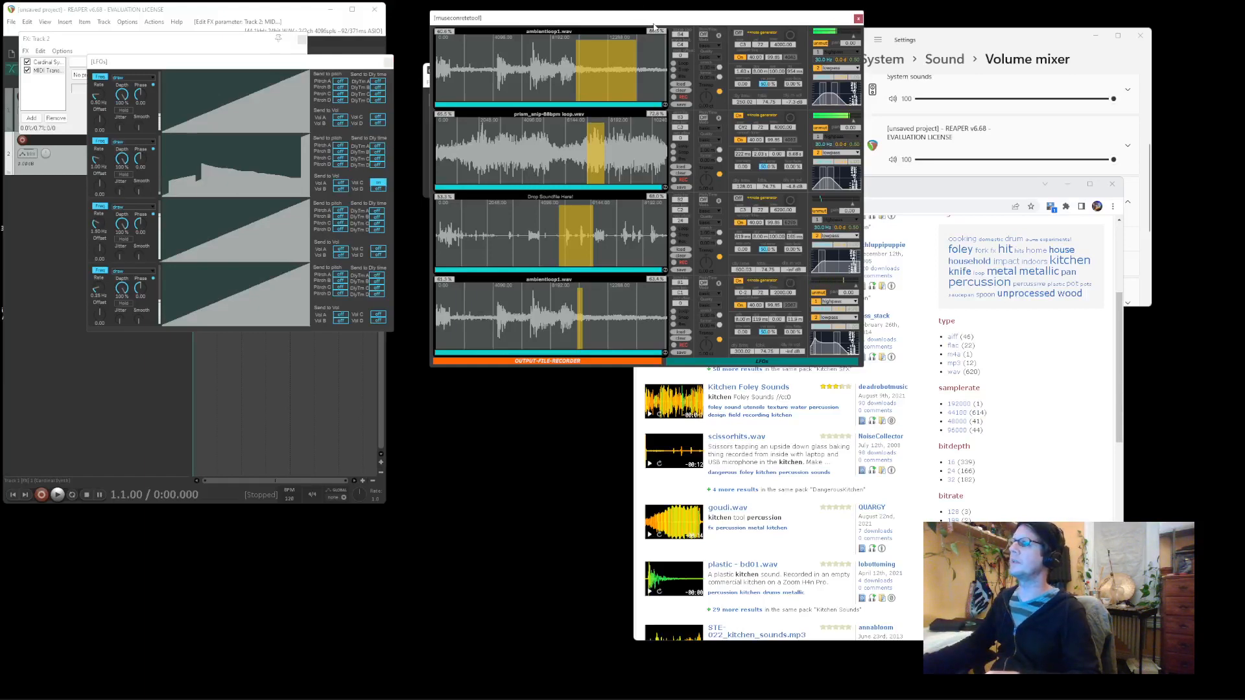
drag(655, 19, 858, 53)
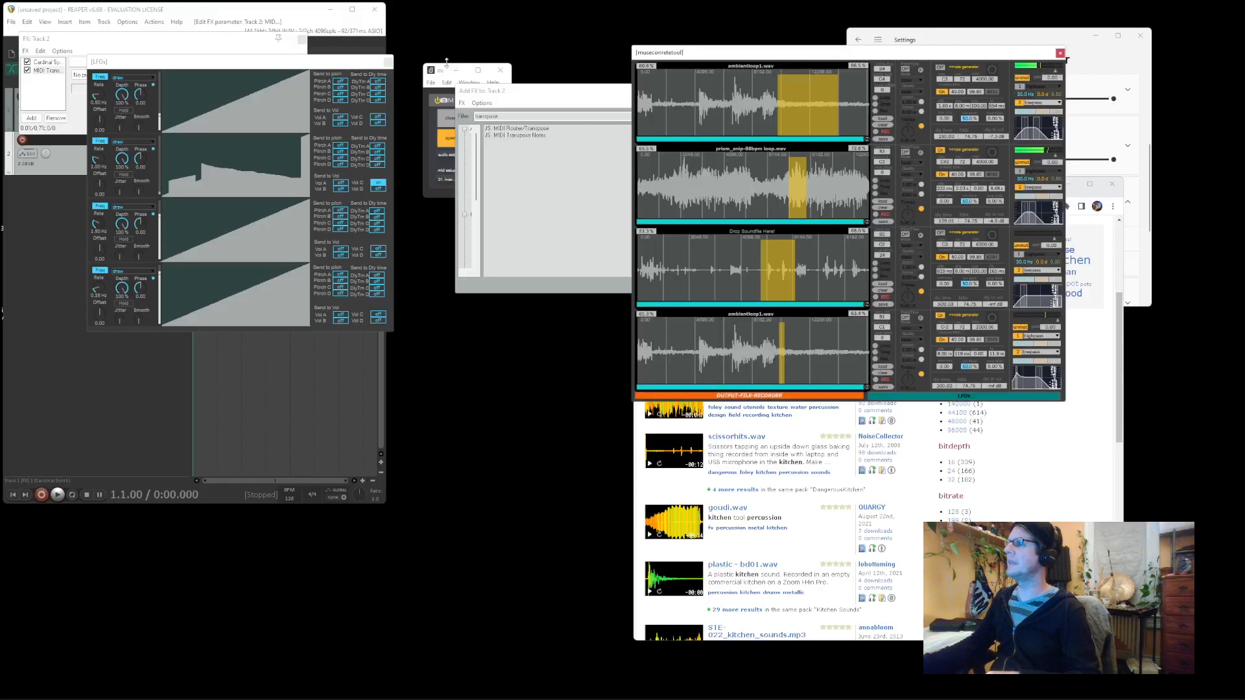
Save two new snapshots, MuseConcreteTool.amxd[1] and [2], from the snapshot menu
click(442, 114)
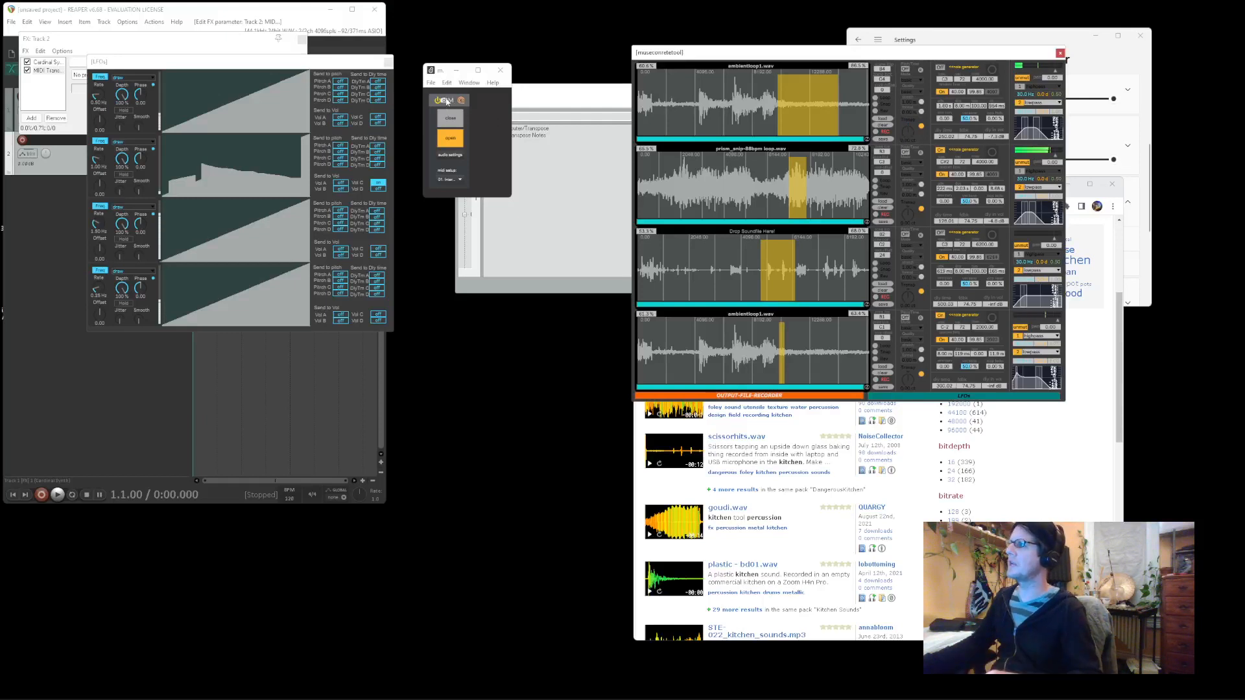
click(447, 102)
click(460, 101)
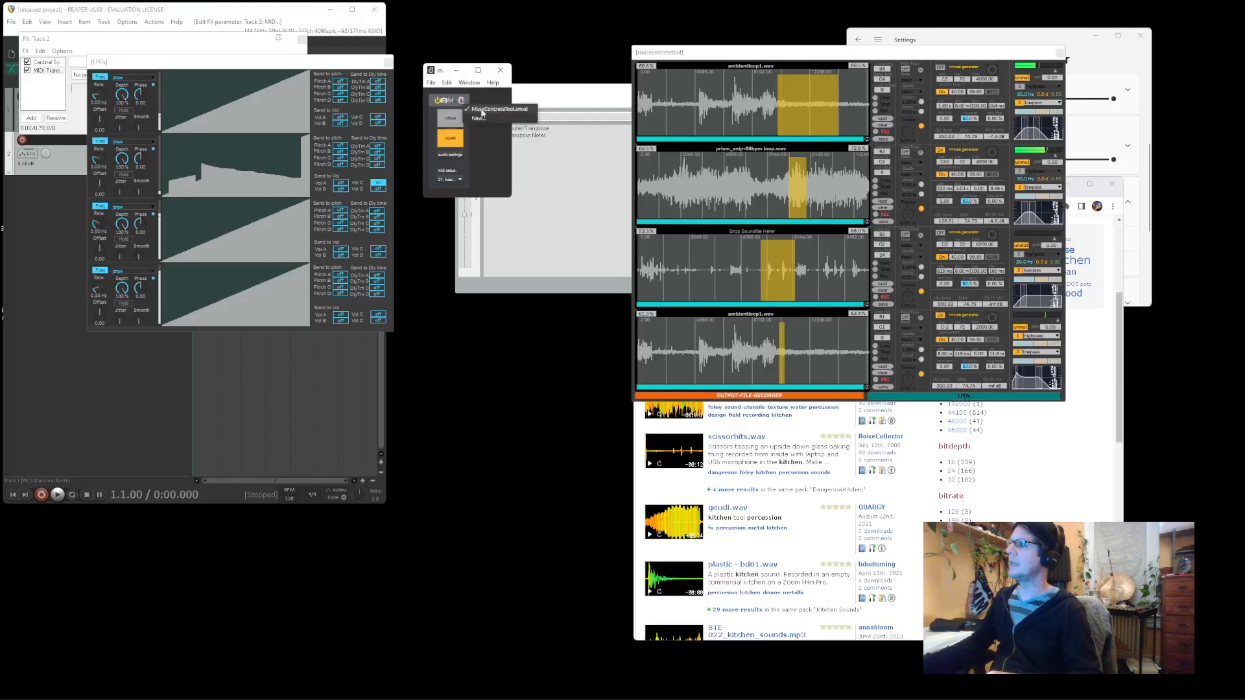
click(486, 122)
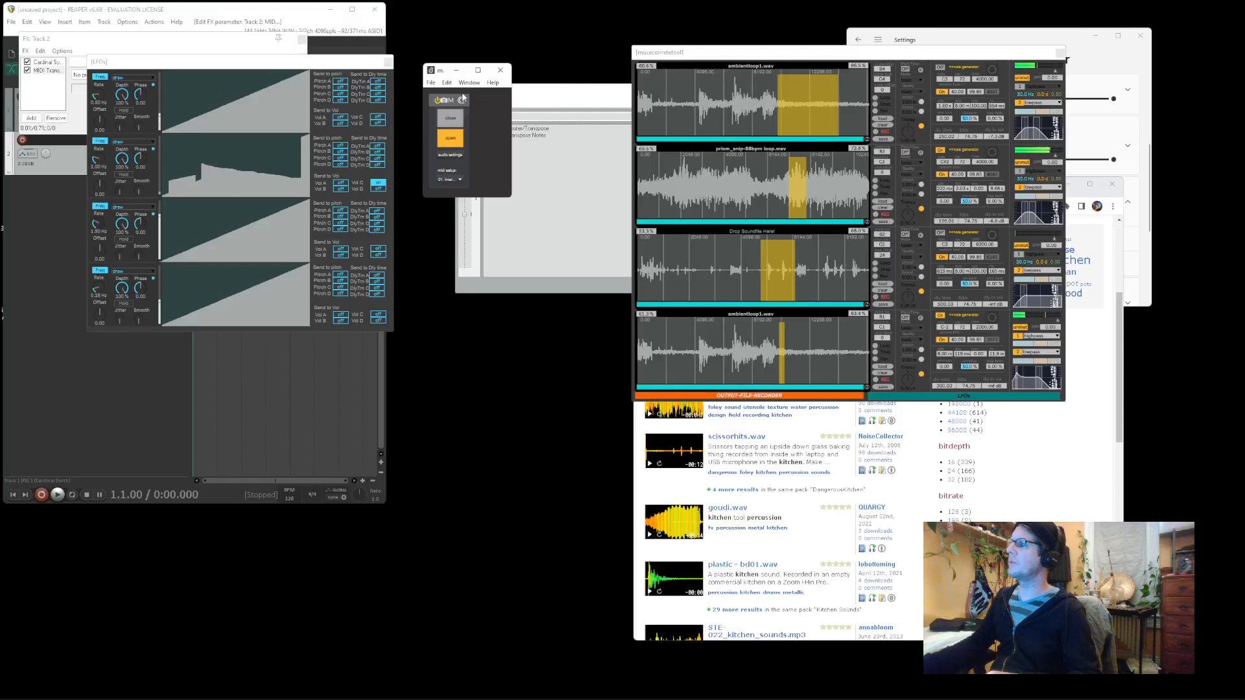
click(460, 99)
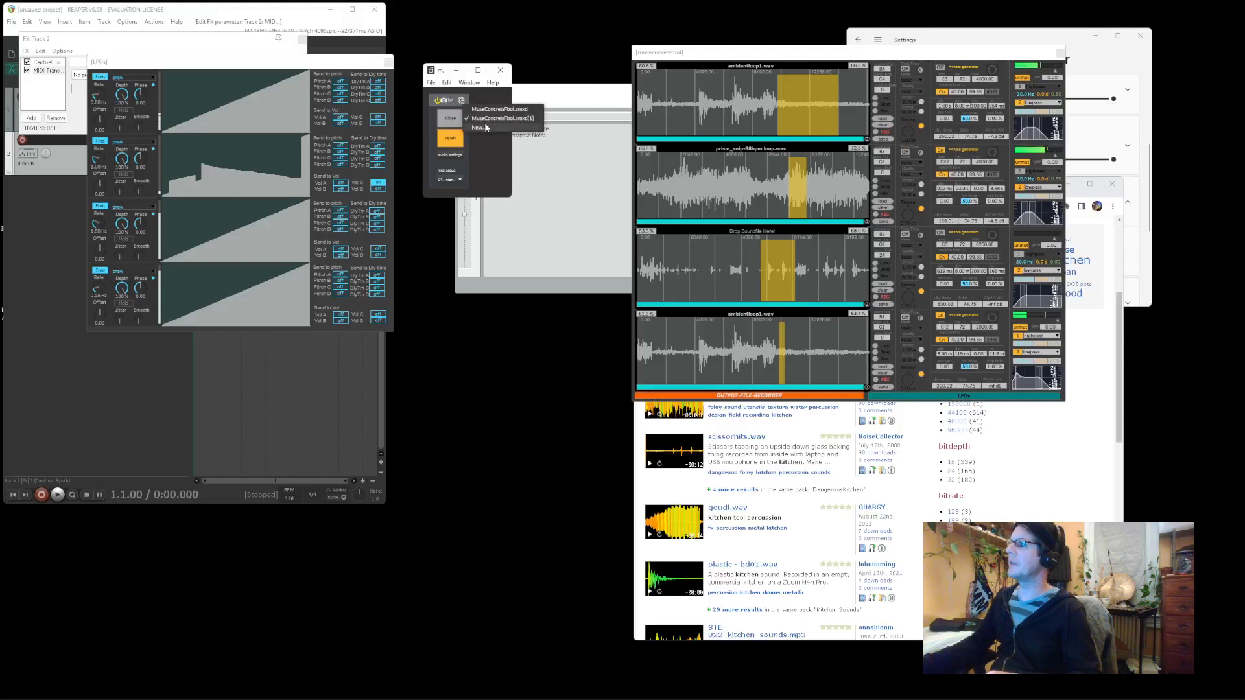
click(486, 120)
Turn the first slot's Transp dial to about 540 cents, then switch back to the original snapshot
drag(910, 133, 910, 118)
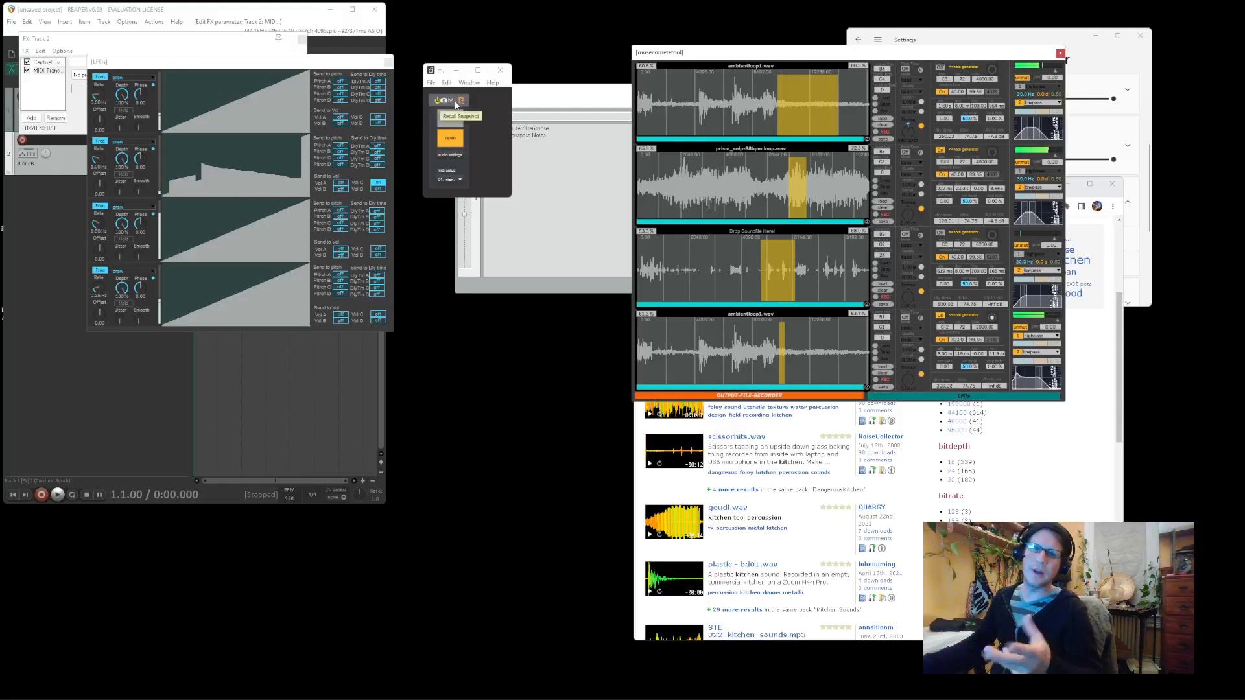
click(460, 102)
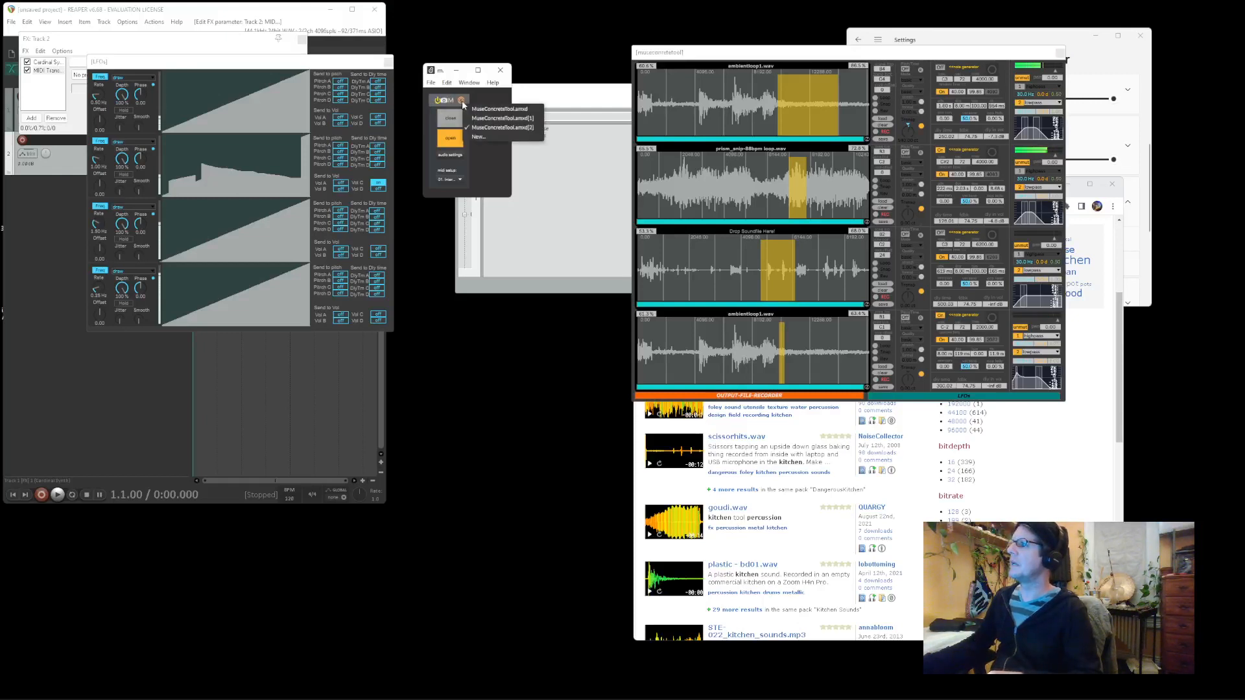
click(446, 74)
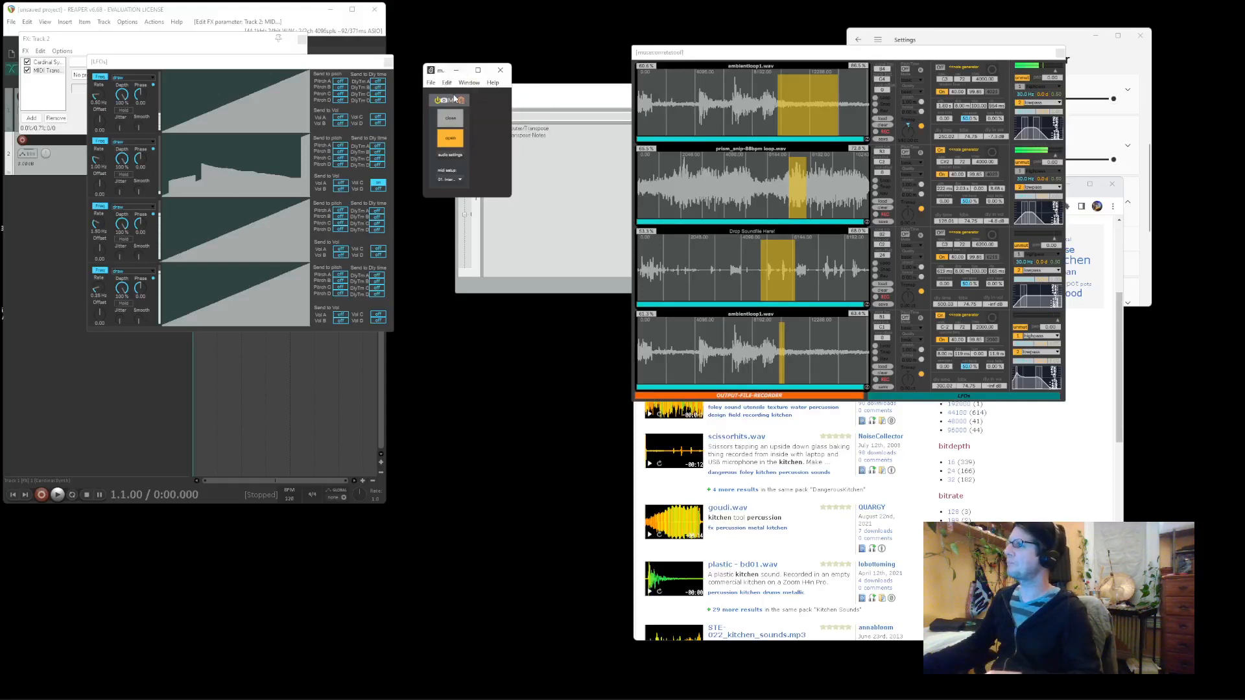
click(460, 101)
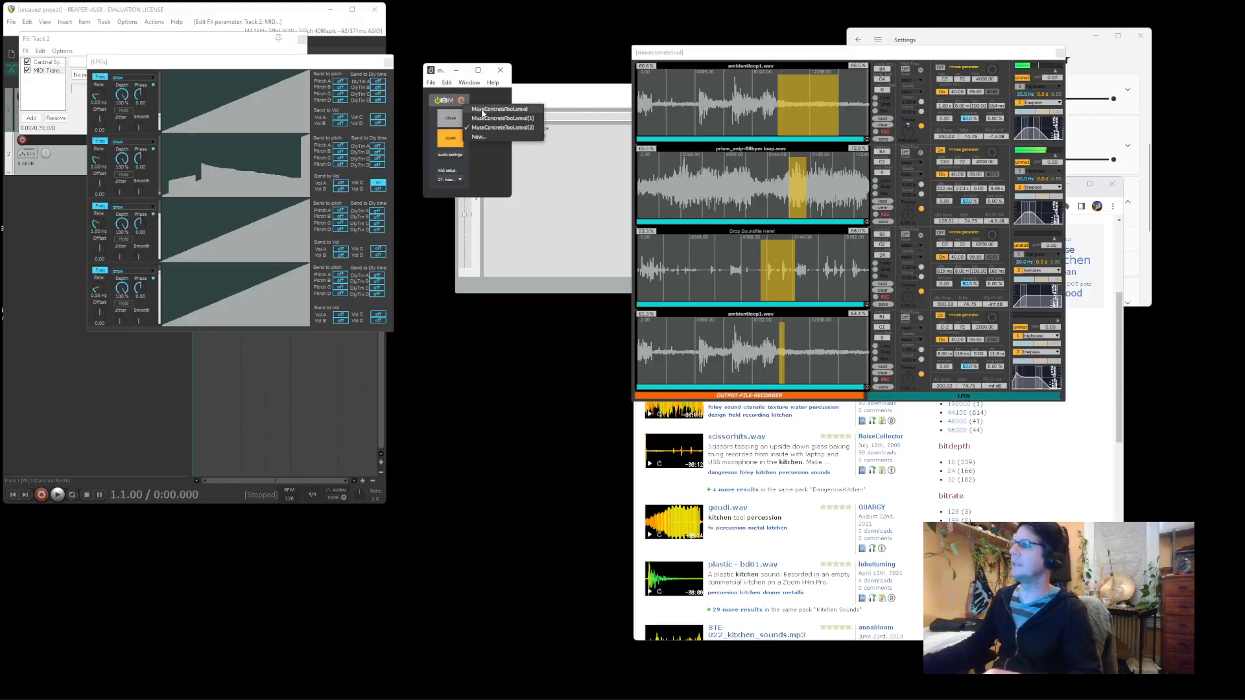
click(444, 73)
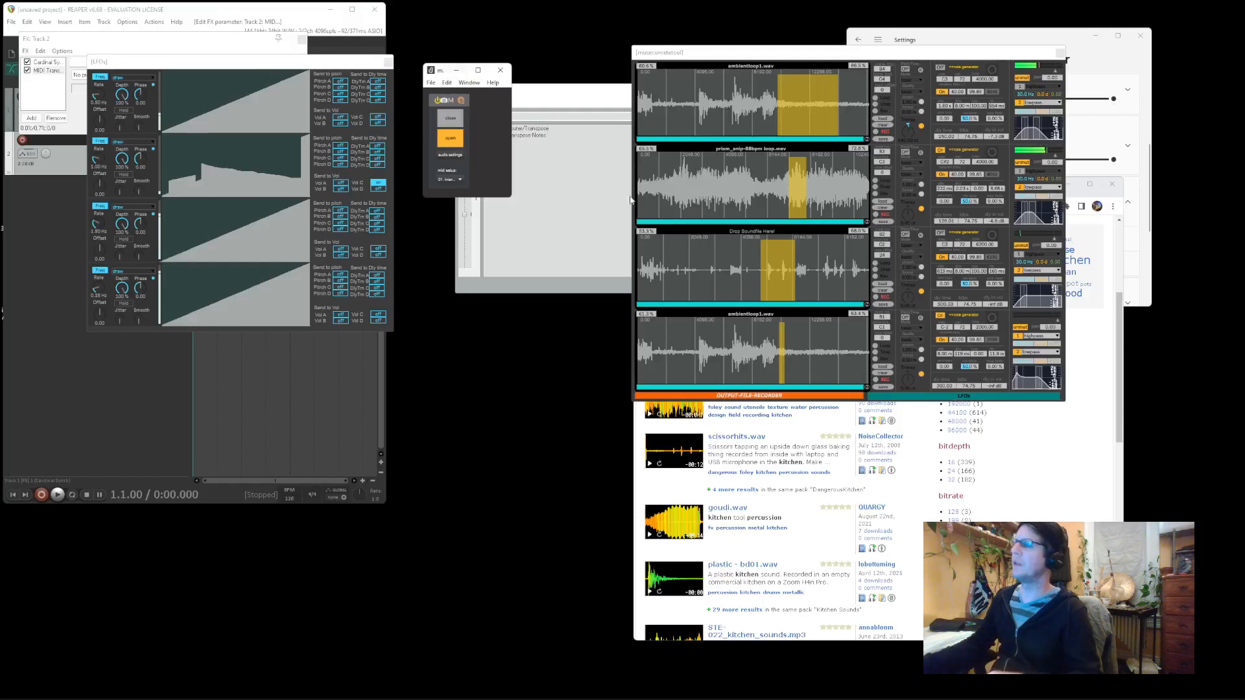
Open the output file recorder and move its window to the centre of the screen
click(712, 397)
drag(130, 28, 577, 355)
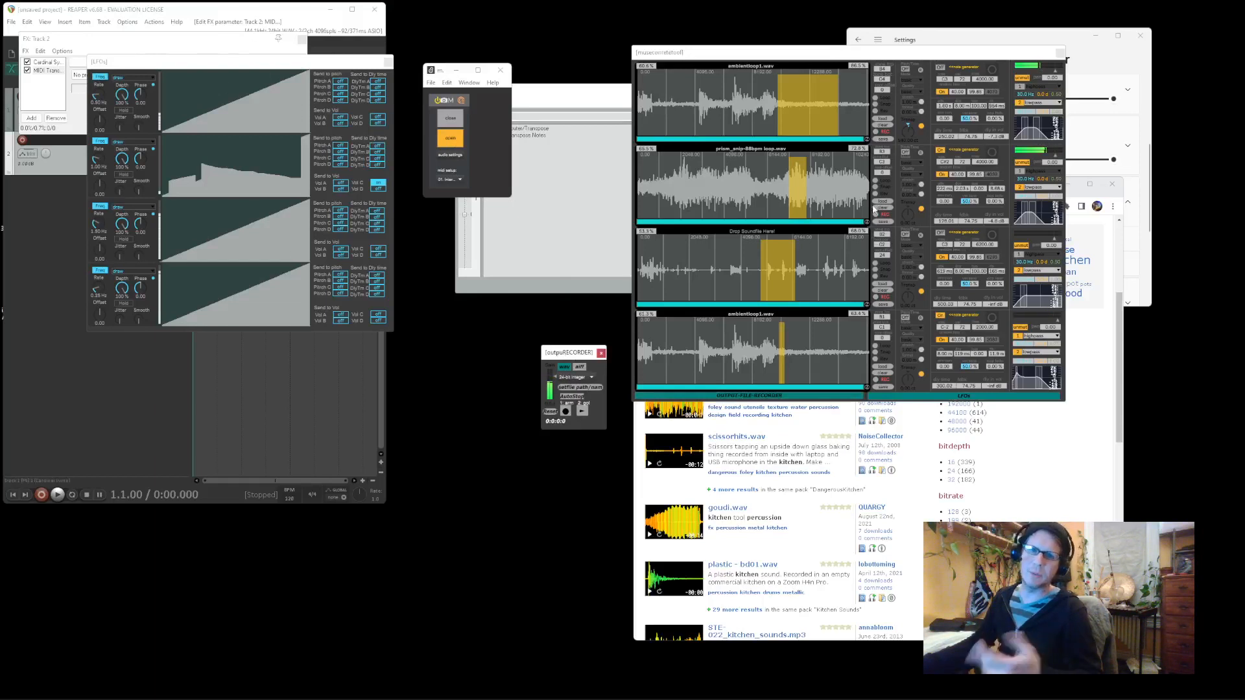
click(753, 53)
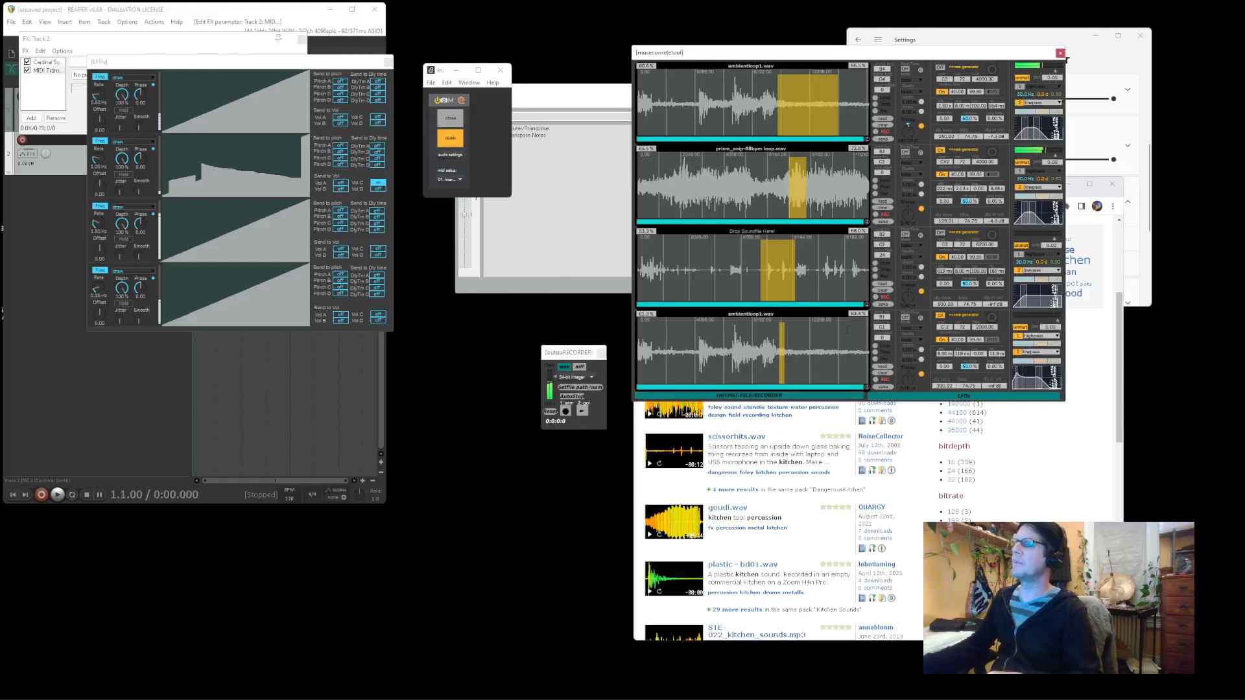
click(281, 233)
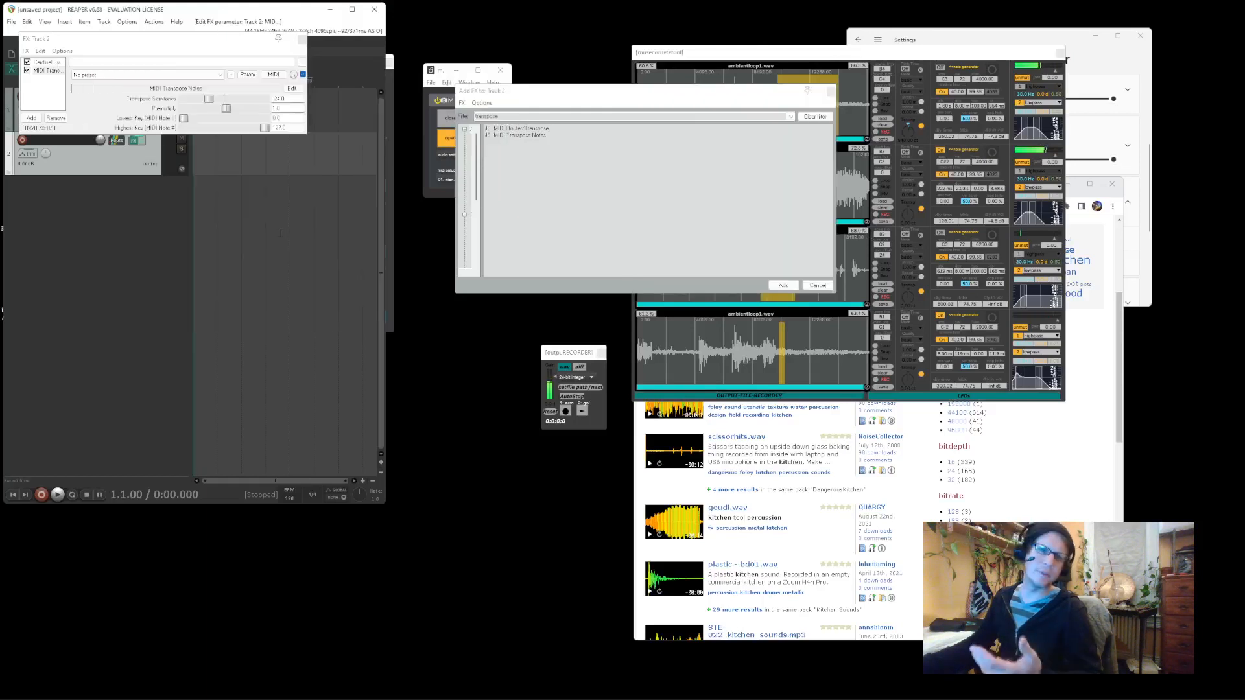
Close REAPER's Add FX dialog, leaving Track 2's chain with Cardinal Synth and MIDI Transpose Notes
click(1009, 117)
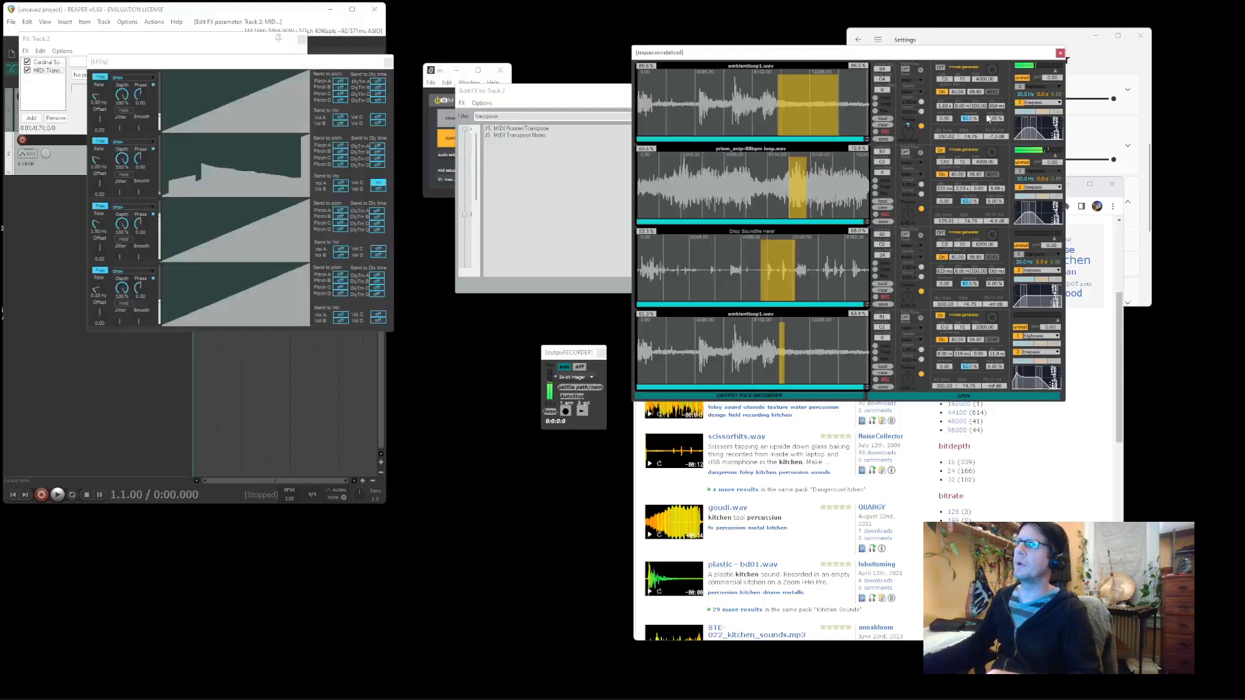
click(535, 97)
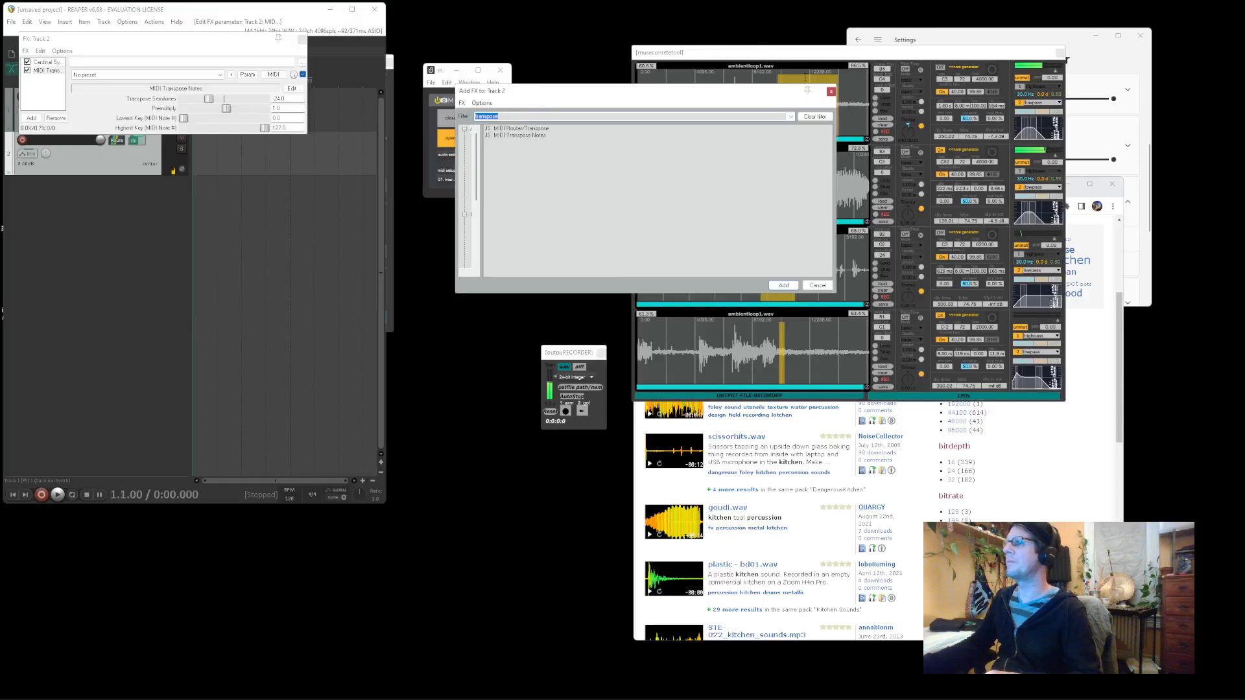
click(831, 91)
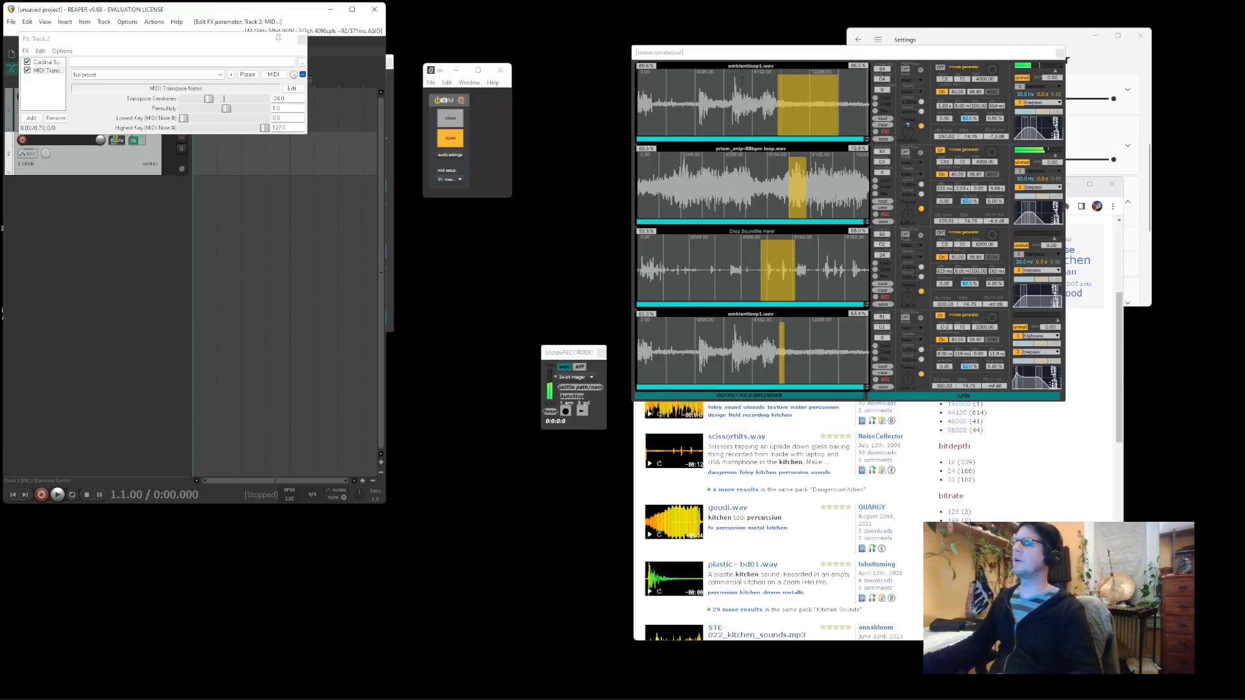
Drag the museconcretetool sampler panel up and left so the LFOs window shows beside it
drag(747, 56, 621, 41)
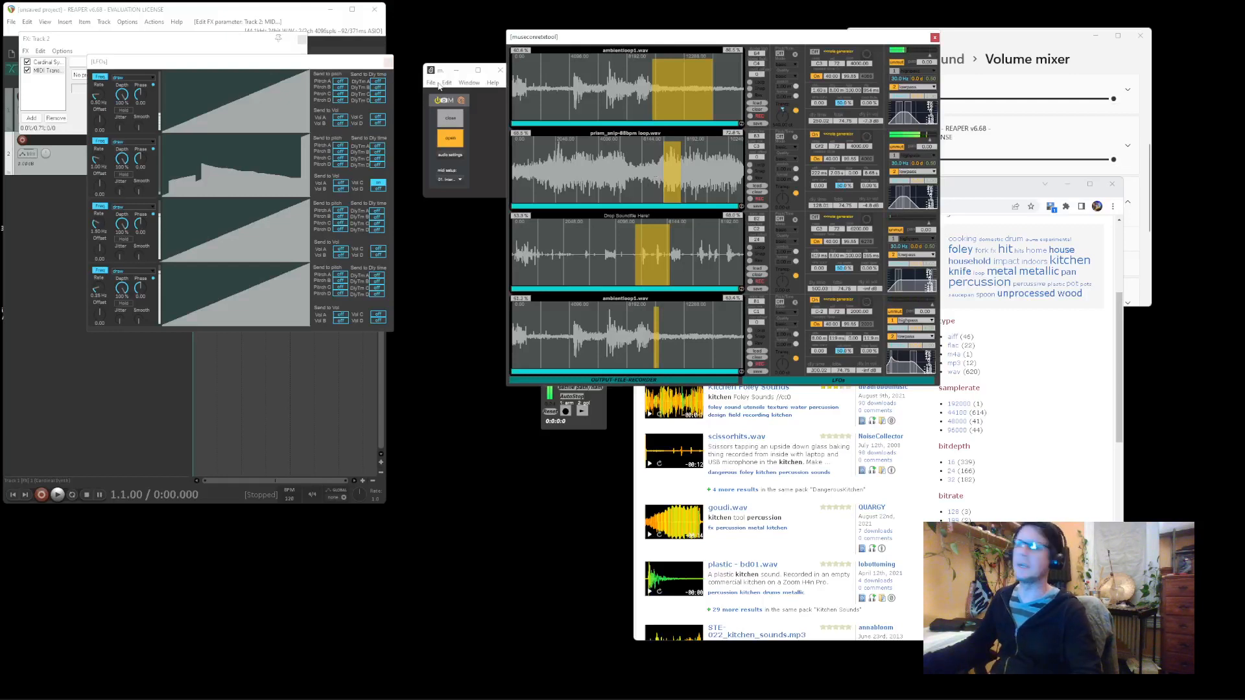
Centre the LFOs window and draw a plateau in LFO 1, sending it to Pitch A and B at 1.22% depth
drag(320, 65, 577, 212)
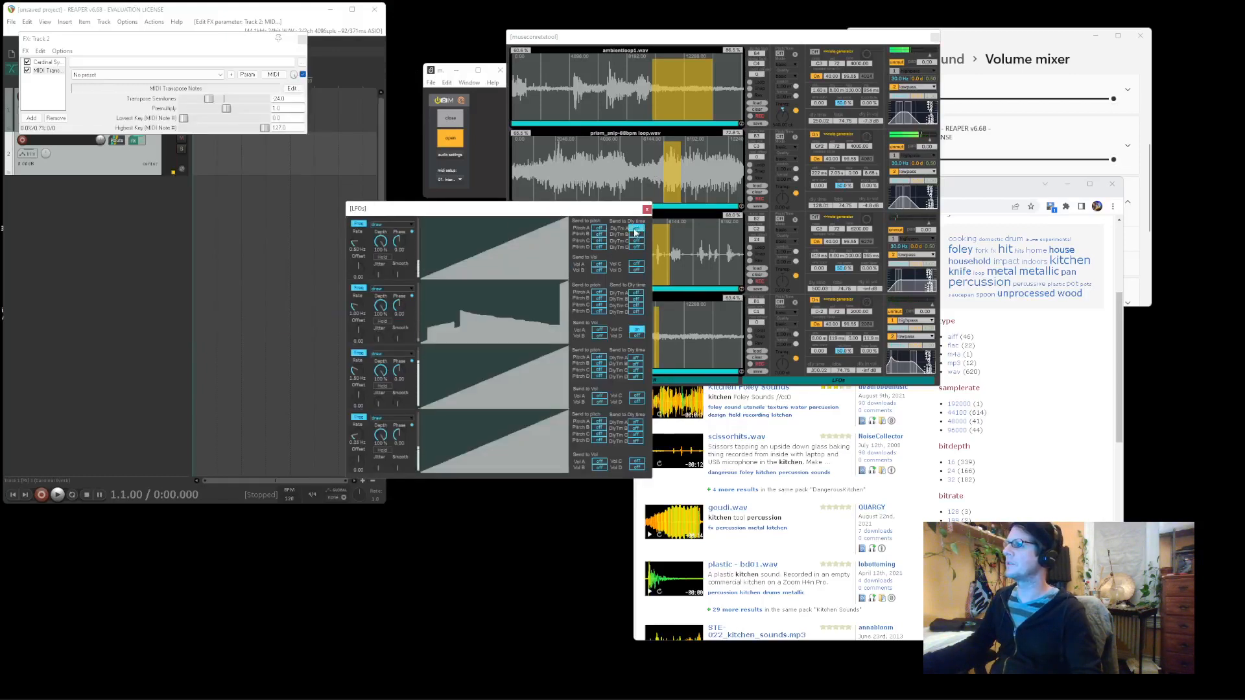
mouse_move(431, 247)
mouse_down()
mouse_move(554, 252)
mouse_move(501, 245)
mouse_up()
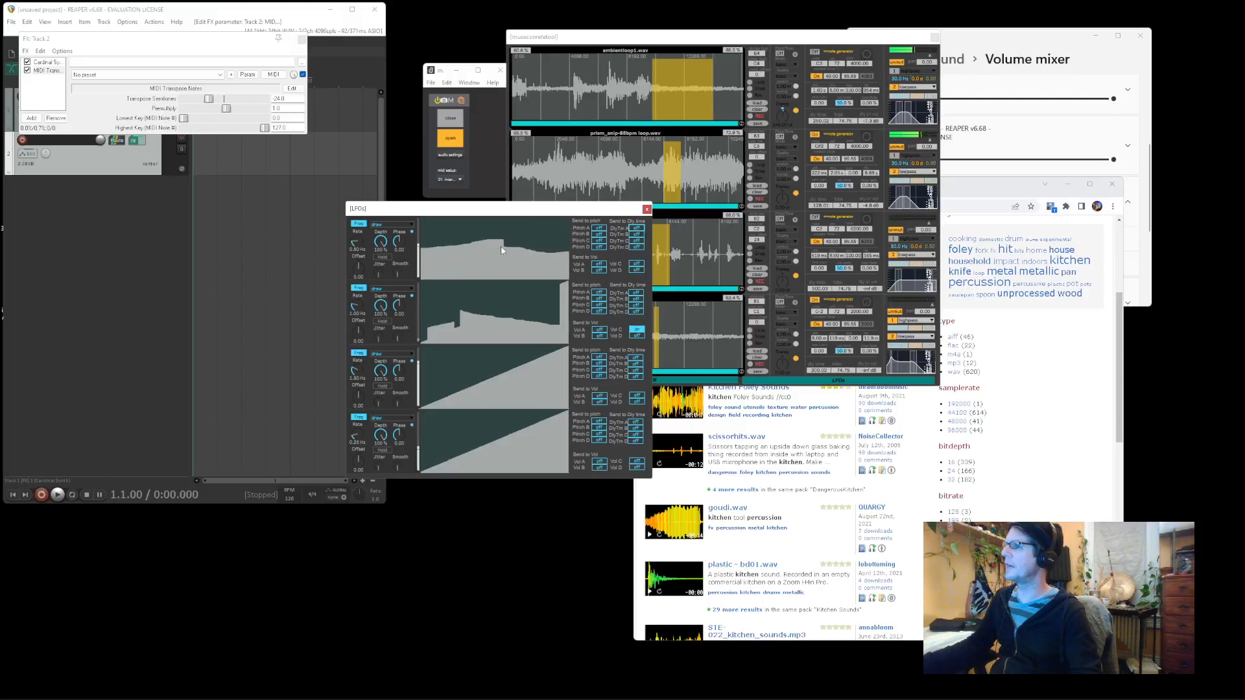
click(603, 229)
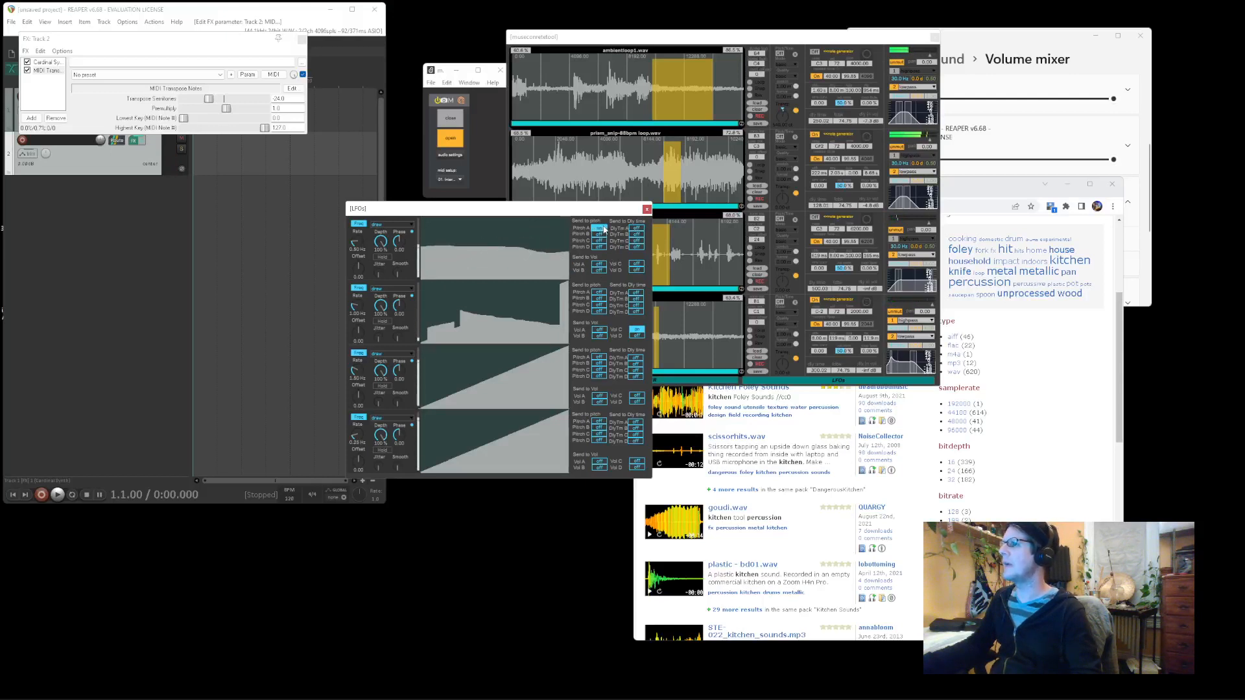
drag(380, 241, 381, 279)
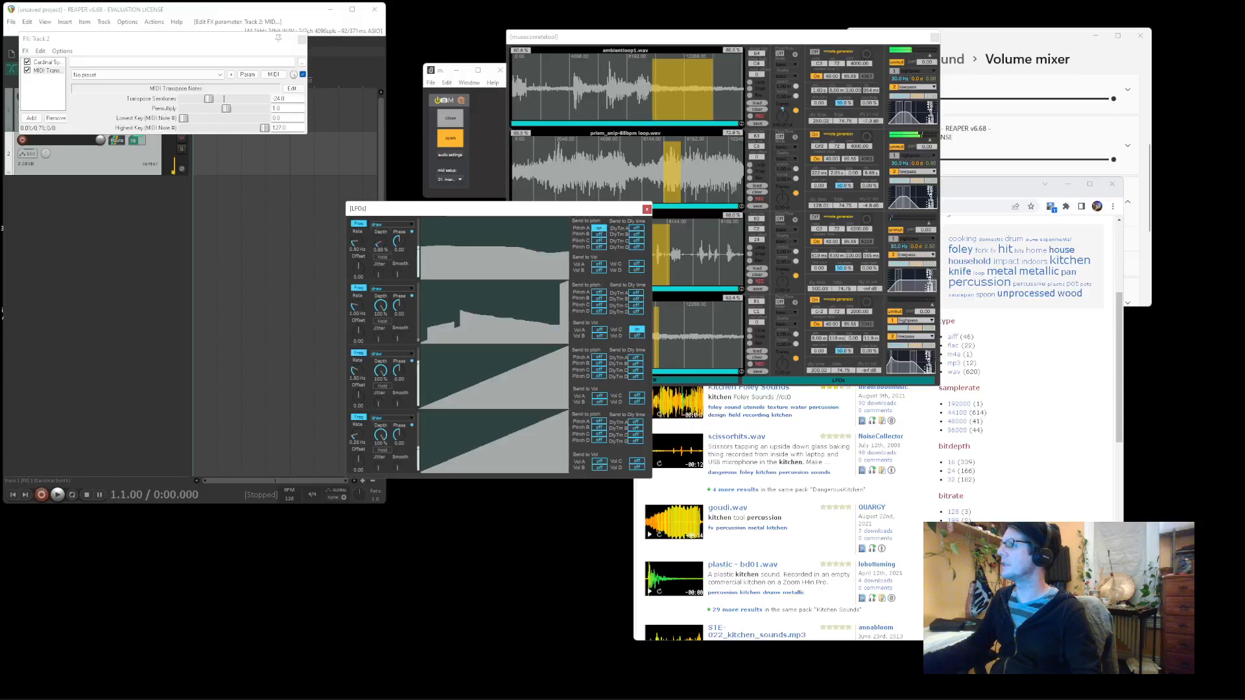
drag(494, 247, 421, 244)
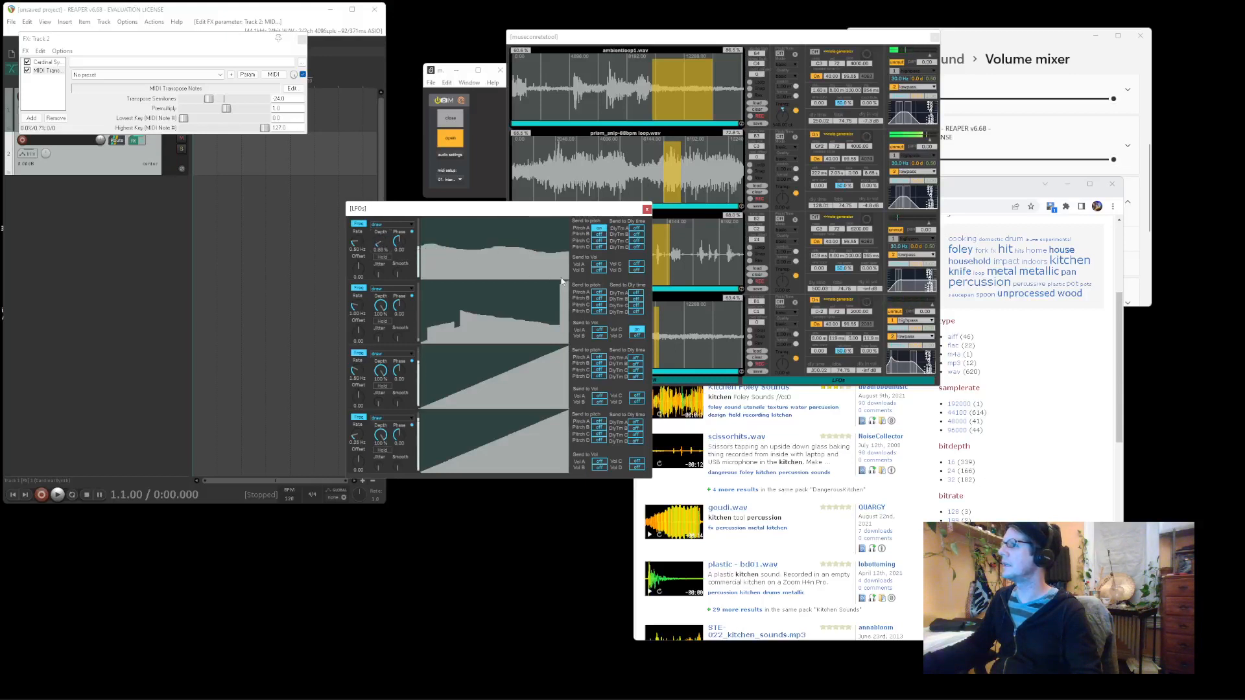
click(599, 235)
drag(383, 243, 383, 244)
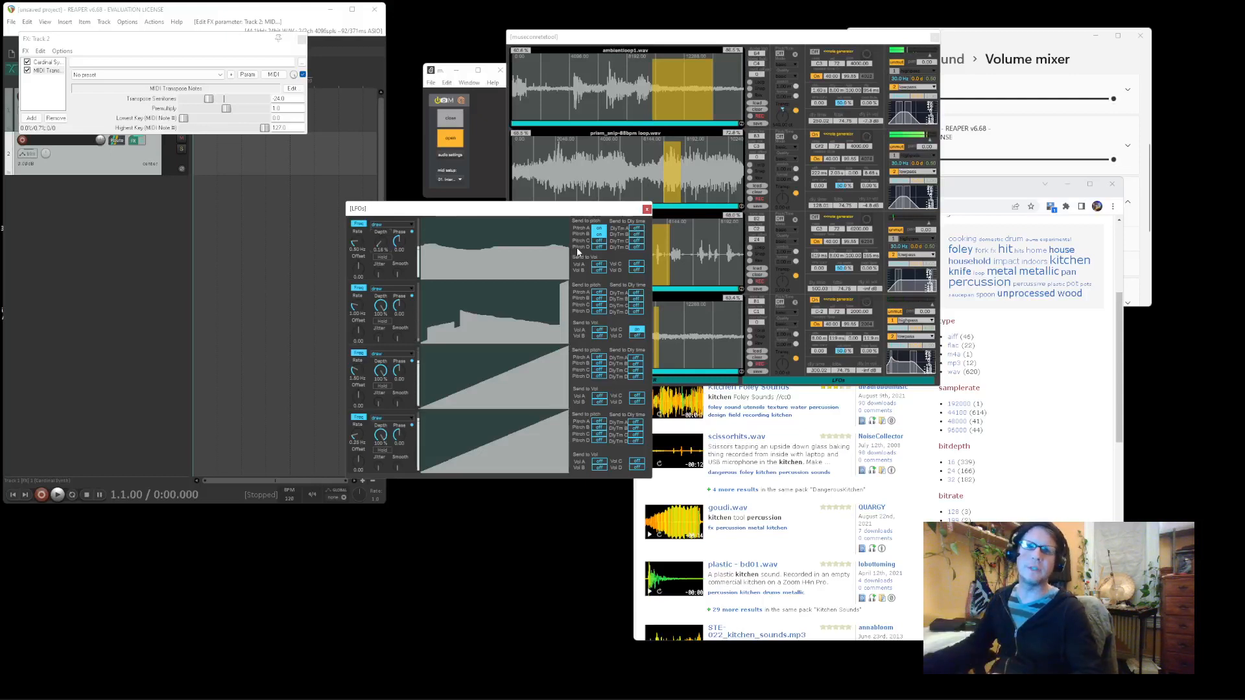
click(705, 135)
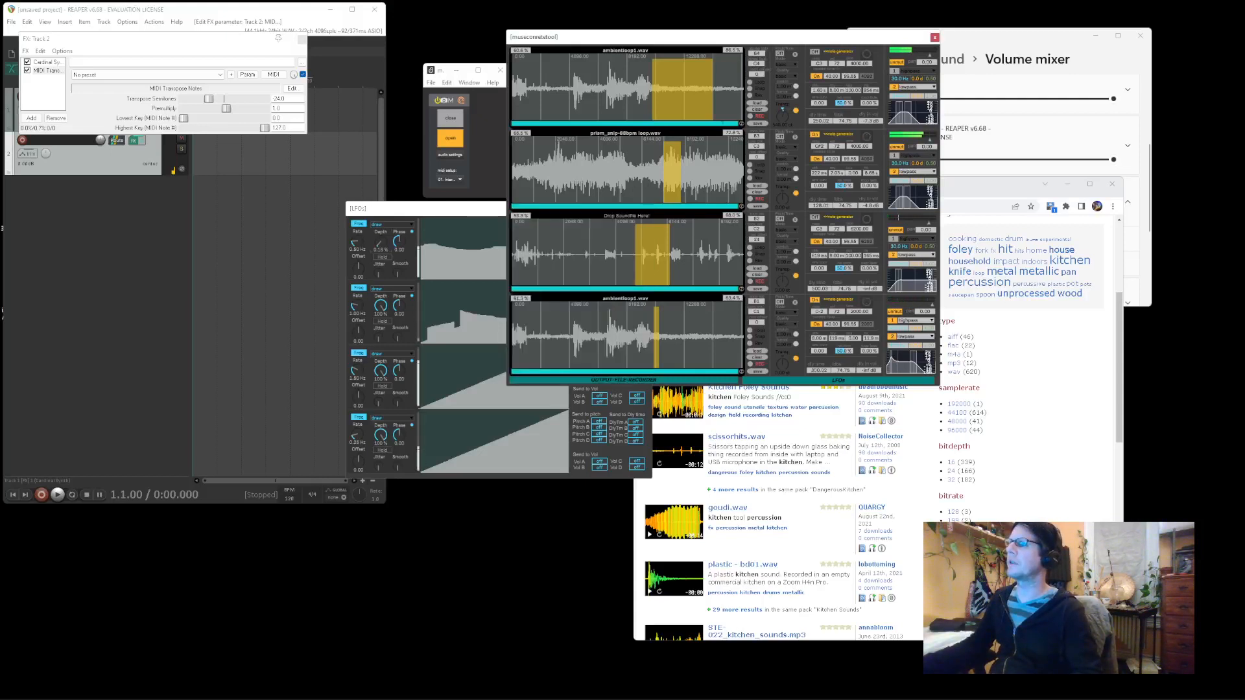